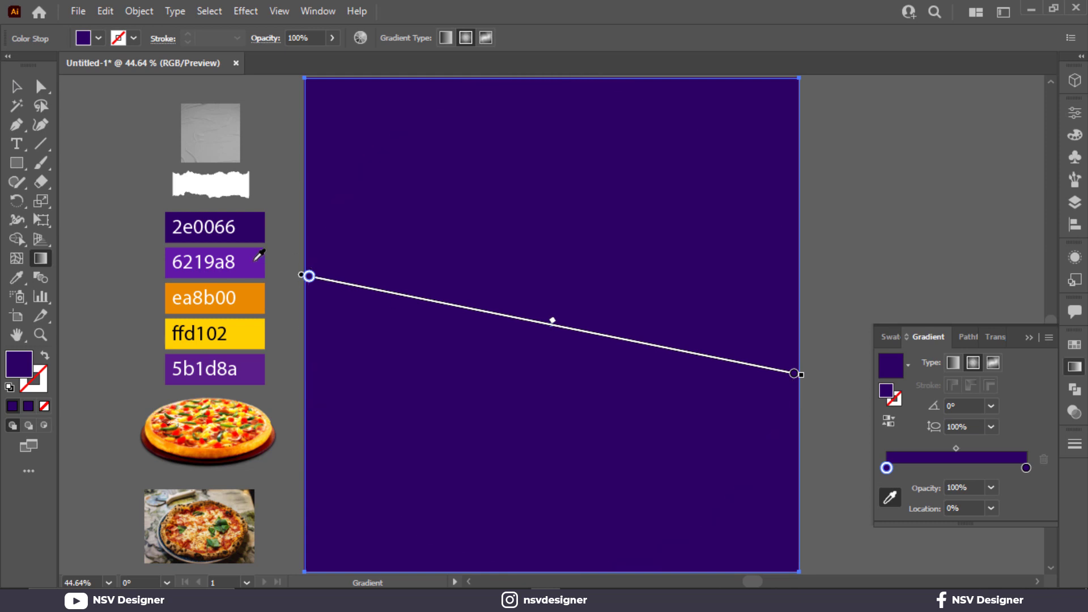
- Set the background gradient's inner colour to 6219a8 and redraw the radial gradient from just below the artboard's centre towards its upper-left corner
click(216, 261)
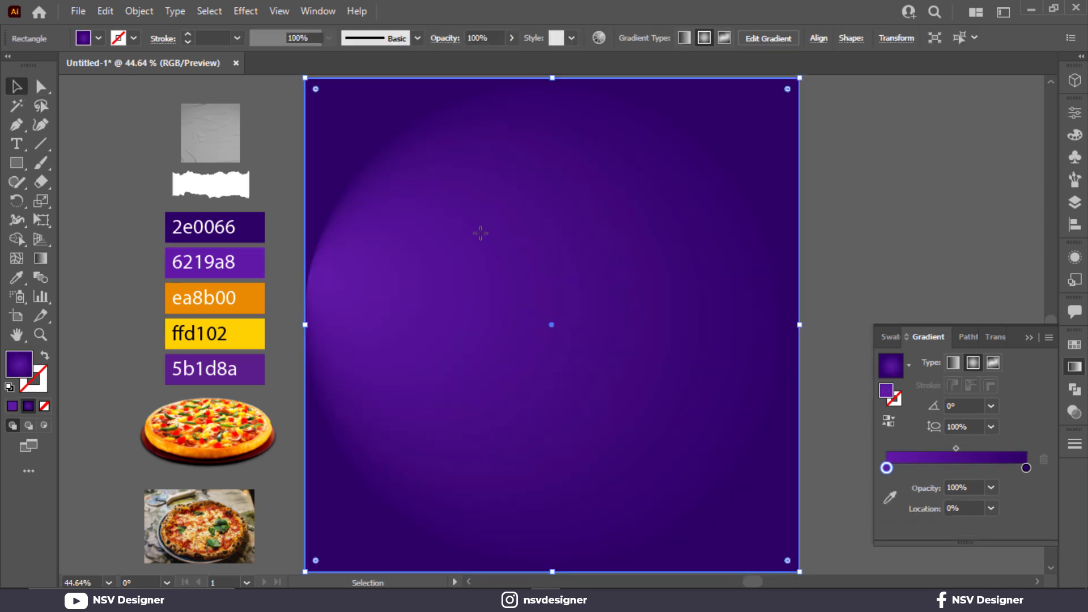
drag(419, 197, 569, 322)
drag(672, 411, 391, 177)
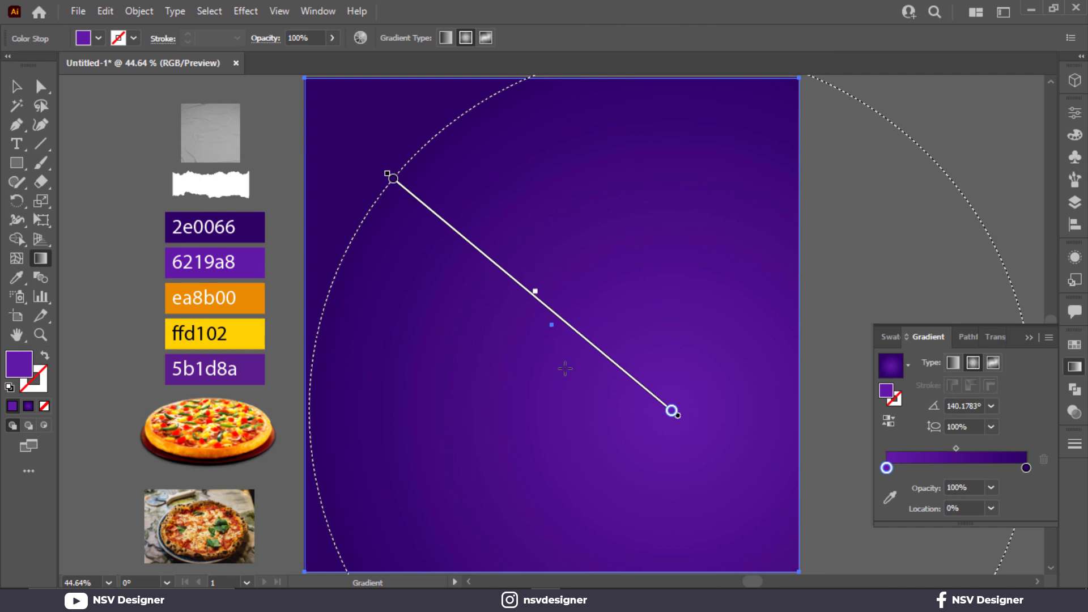
drag(565, 368, 384, 157)
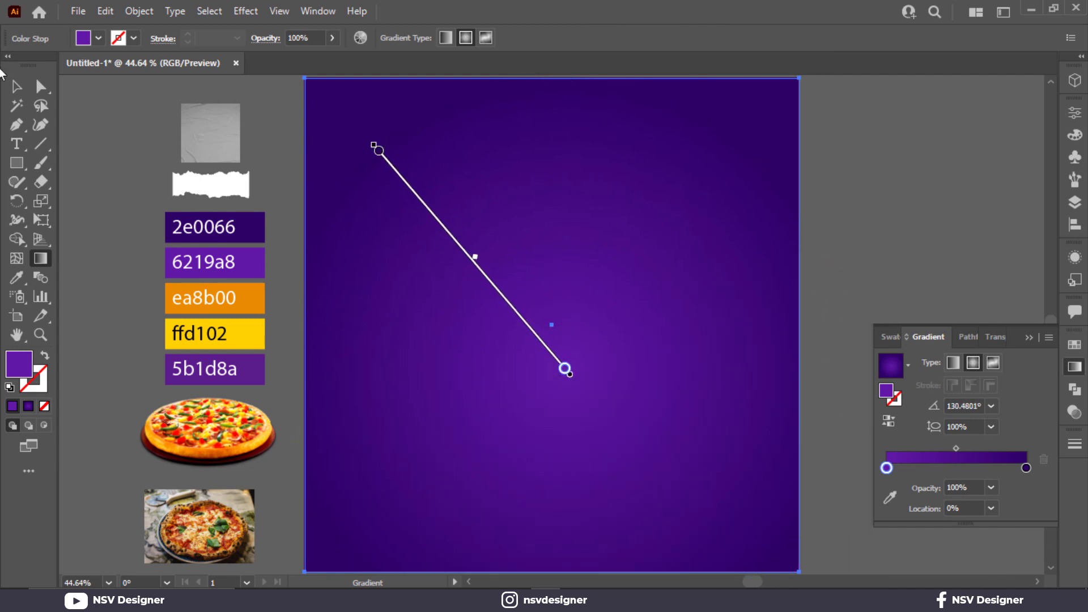
key(v)
click(1029, 337)
click(960, 300)
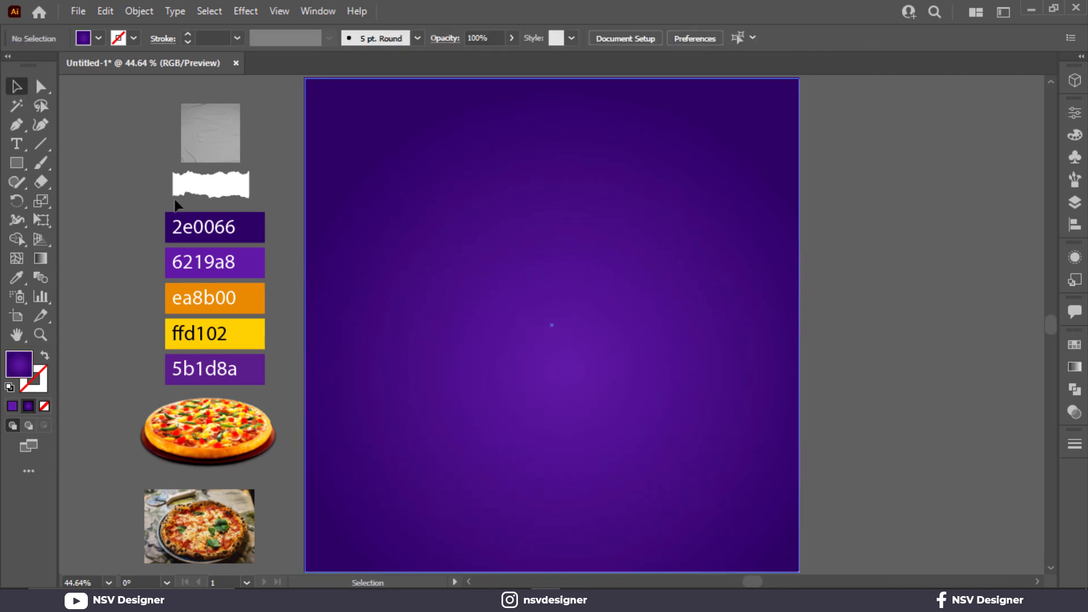
- Bring the white torn-paper shape to the front and place it in the upper part of the artboard
click(176, 190)
right_click(176, 187)
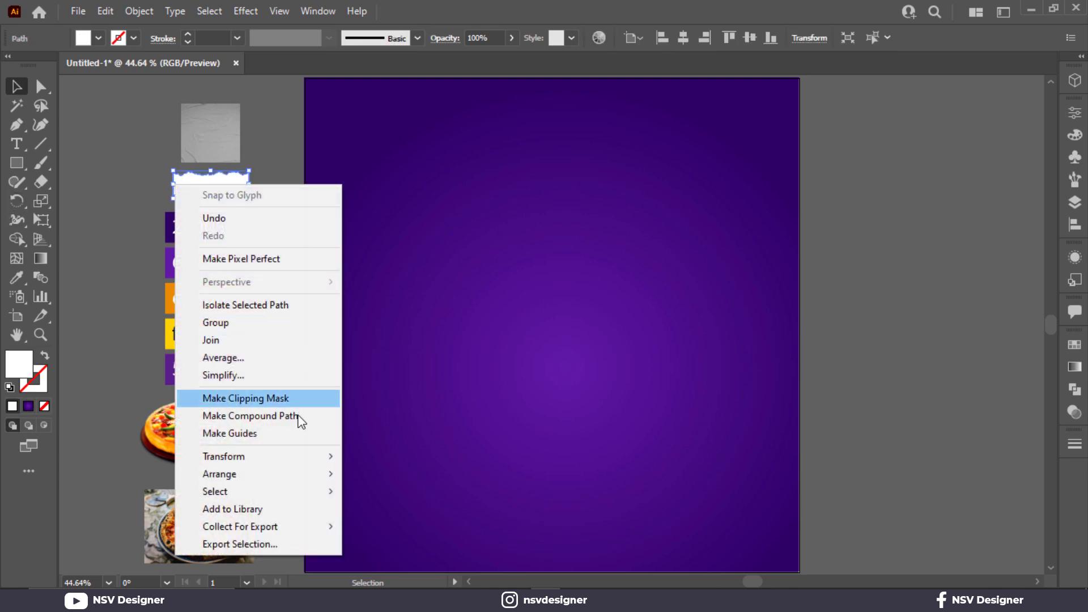
mouse_move(315, 485)
click(397, 474)
drag(221, 193, 496, 195)
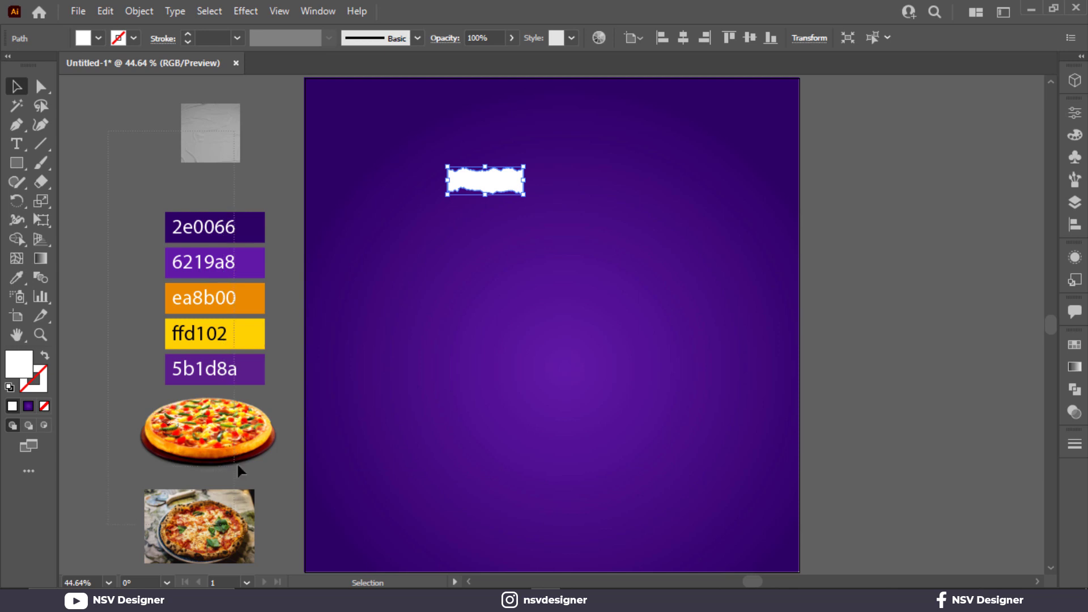
- Move the paper texture, colour swatches and both pizza images farther away from the artboard
drag(238, 464, 235, 525)
drag(240, 429, 105, 402)
key(space)
drag(123, 391, 276, 389)
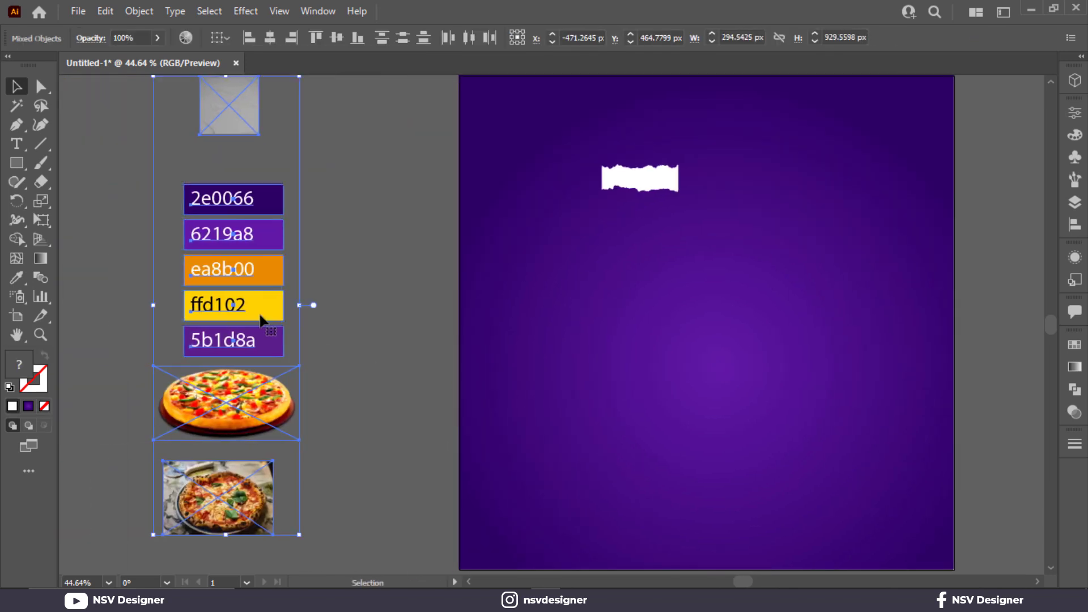
drag(257, 313, 160, 307)
click(309, 298)
- Enlarge the white torn-paper shape beyond the artboard's width and tilt it counterclockwise so it crosses the artboard diagonally
scroll(313, 298, down, 1)
key(space)
drag(369, 313, 239, 310)
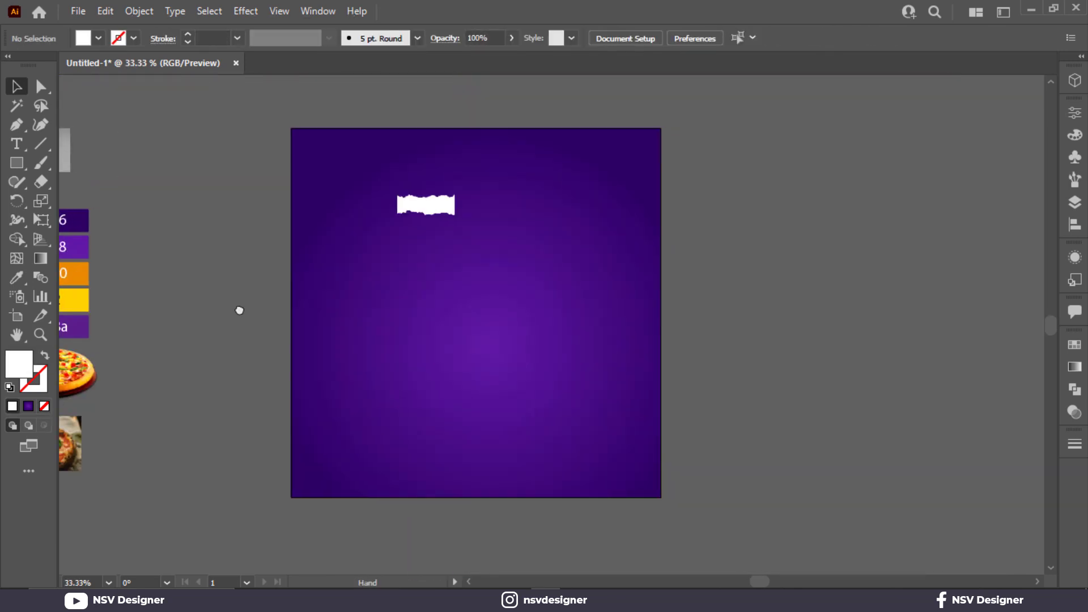
drag(448, 209, 733, 304)
drag(630, 248, 655, 280)
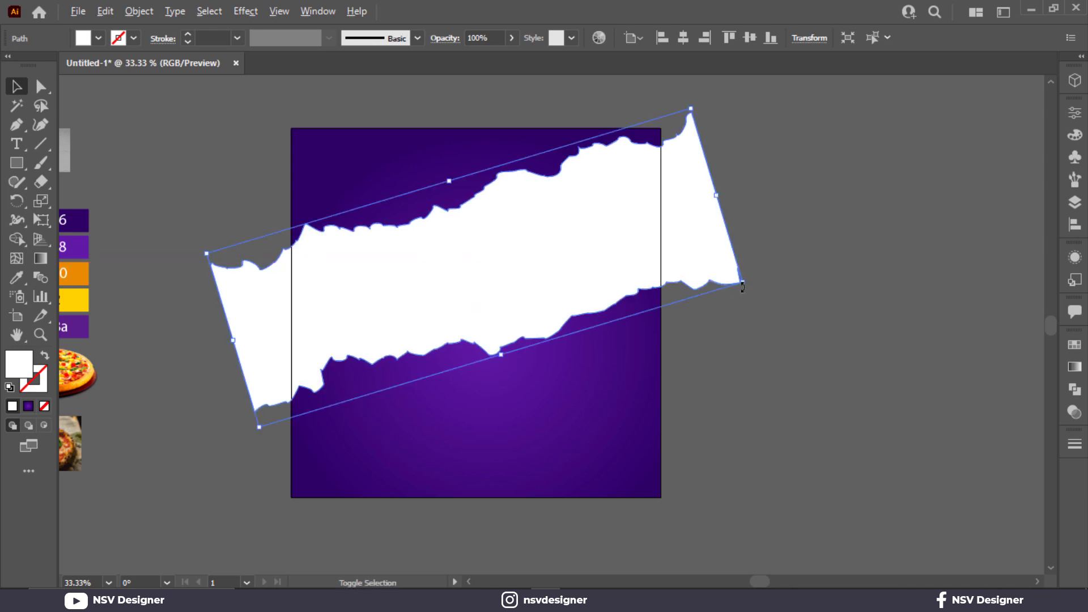
click(884, 248)
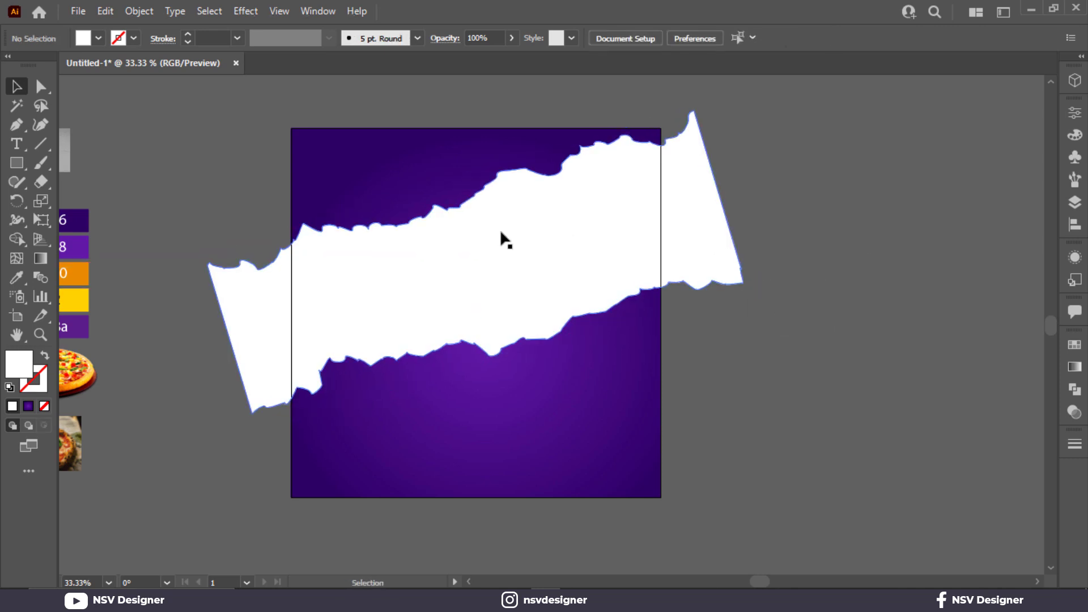
- Fine-tune the torn strip's position across the upper artboard and stretch it slightly in height and width
drag(504, 229, 474, 247)
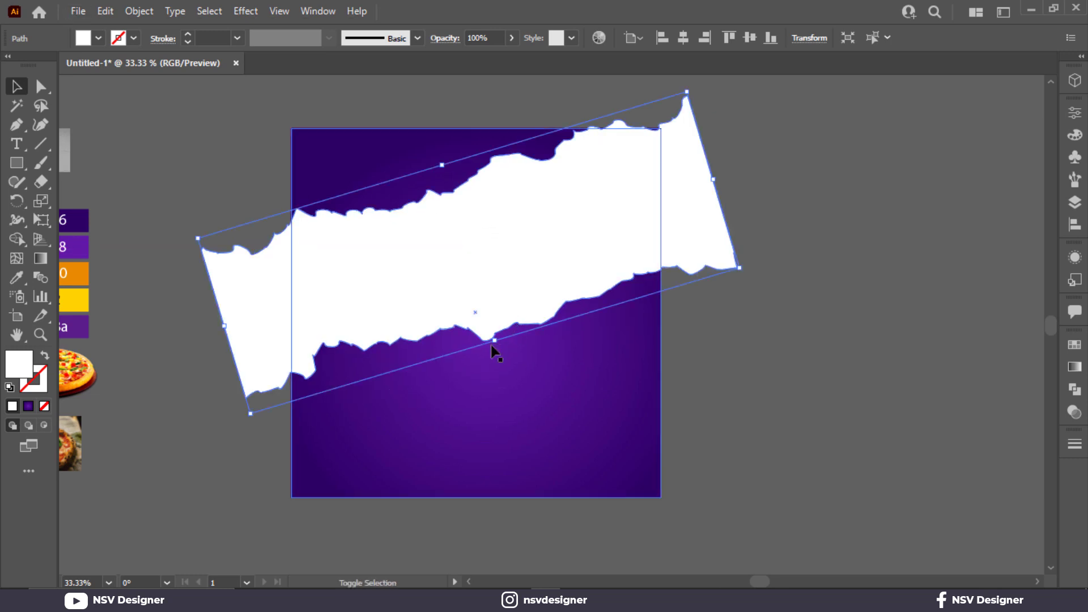
drag(493, 343, 527, 356)
drag(704, 200, 707, 195)
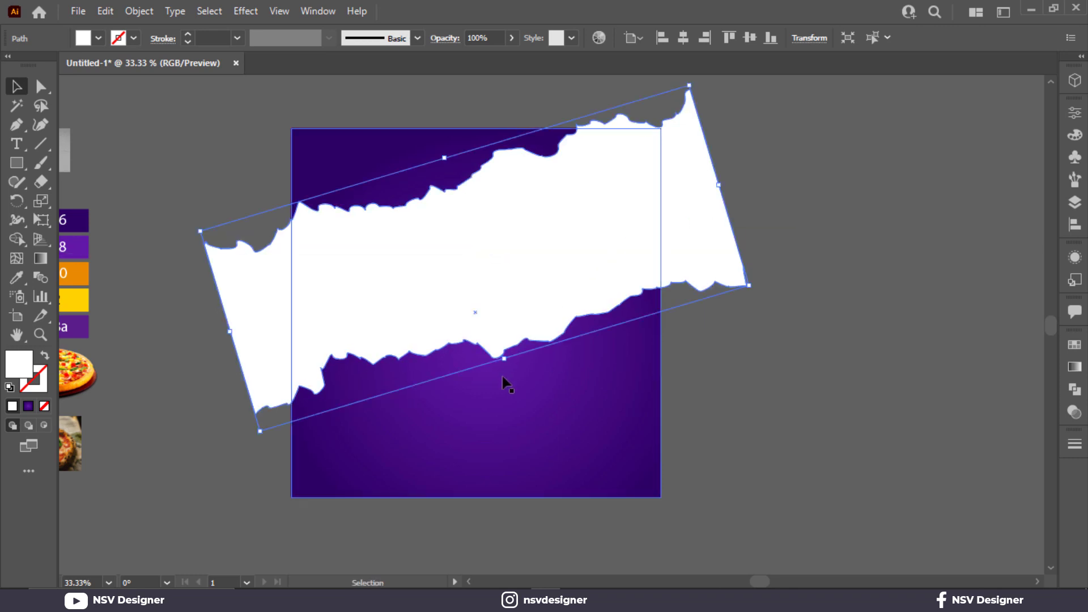
drag(506, 362, 508, 370)
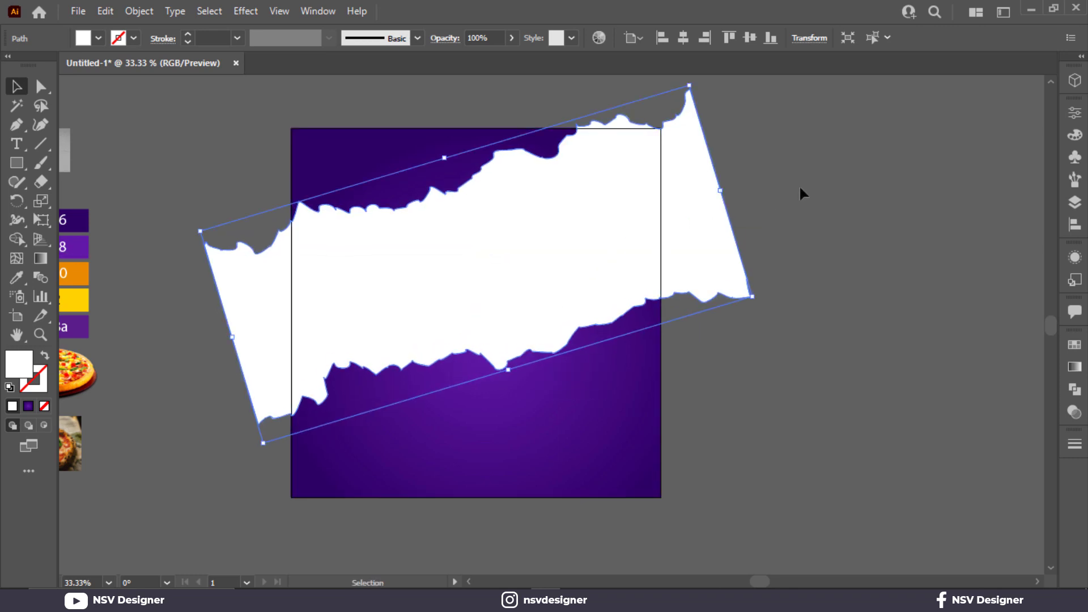
drag(721, 191, 726, 189)
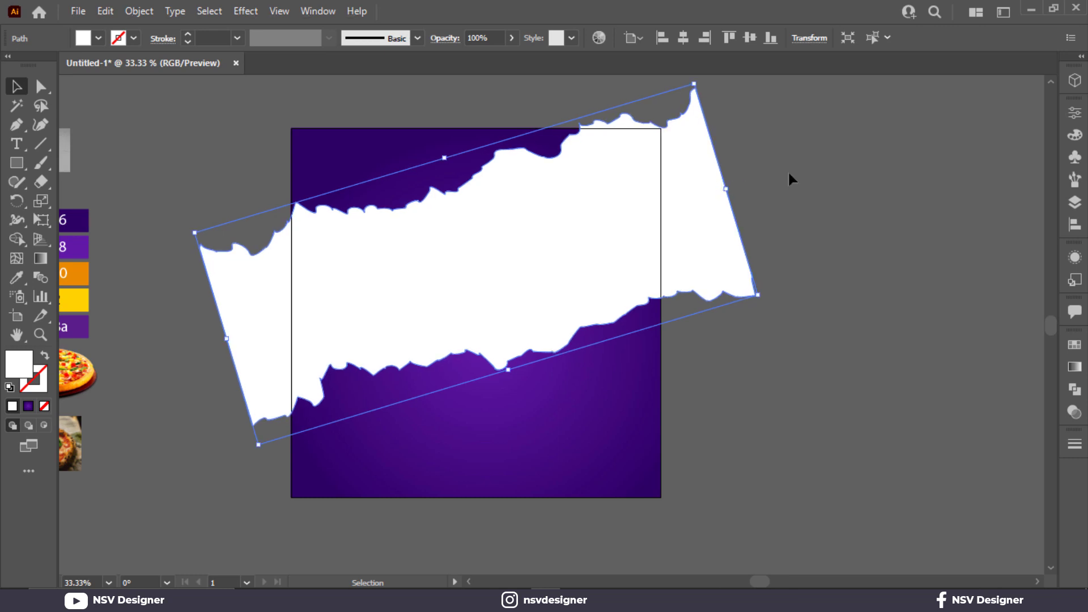
- Fill the torn strip with a linear gradient from yellow ffd102 to orange ea8b00
click(1074, 368)
click(952, 368)
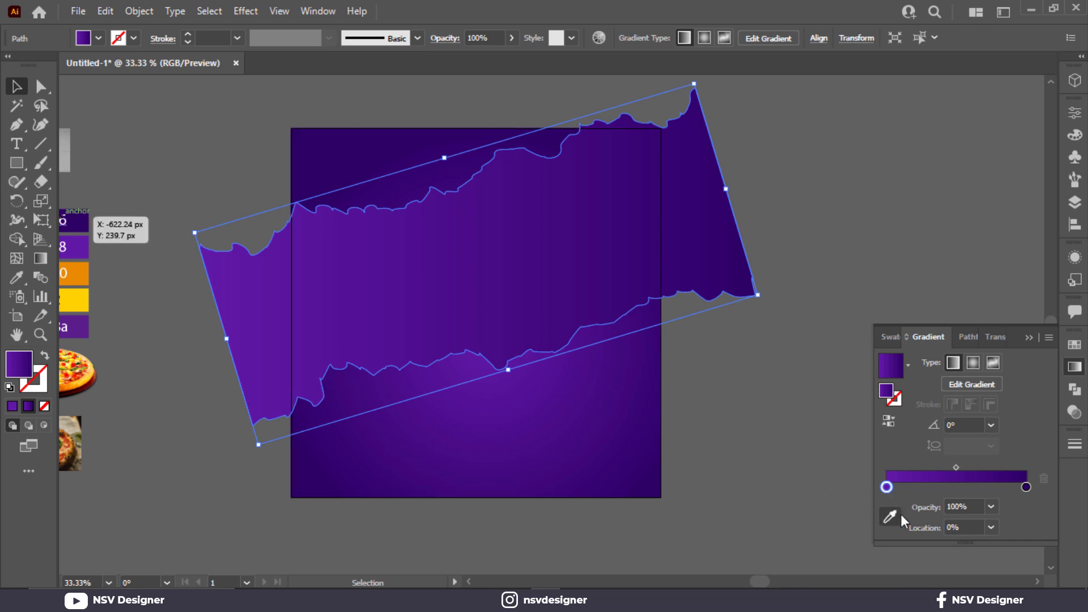
click(80, 299)
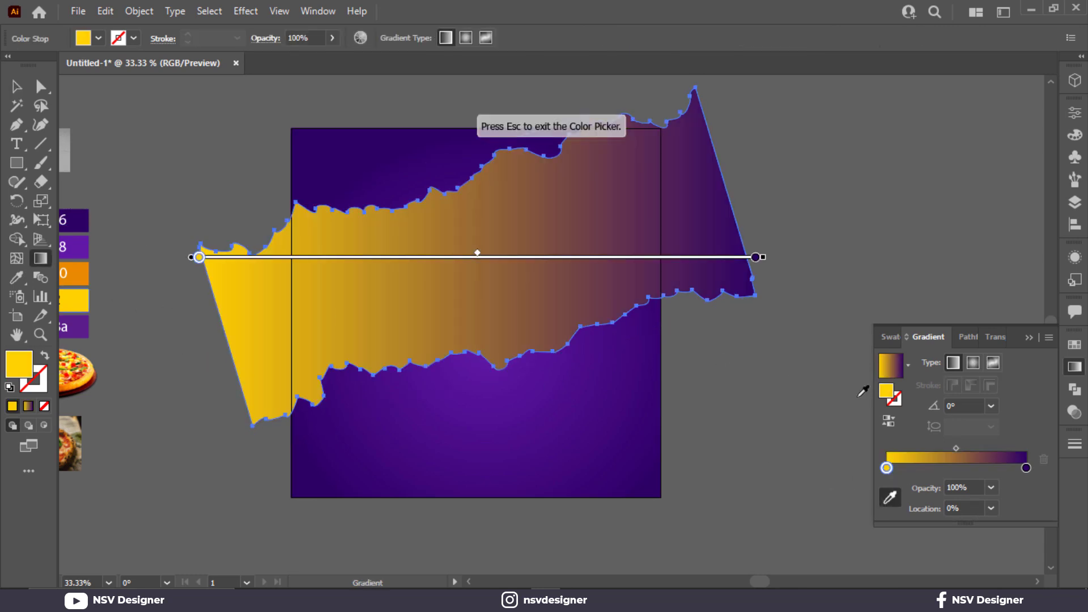
click(1025, 468)
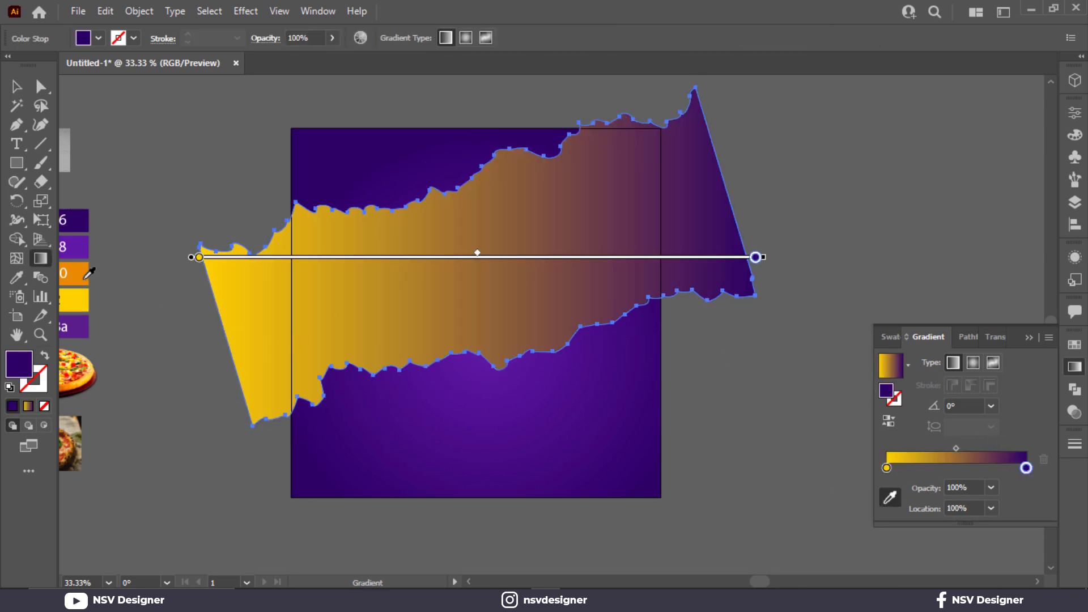
click(86, 277)
click(1028, 339)
scroll(699, 330, left, 3)
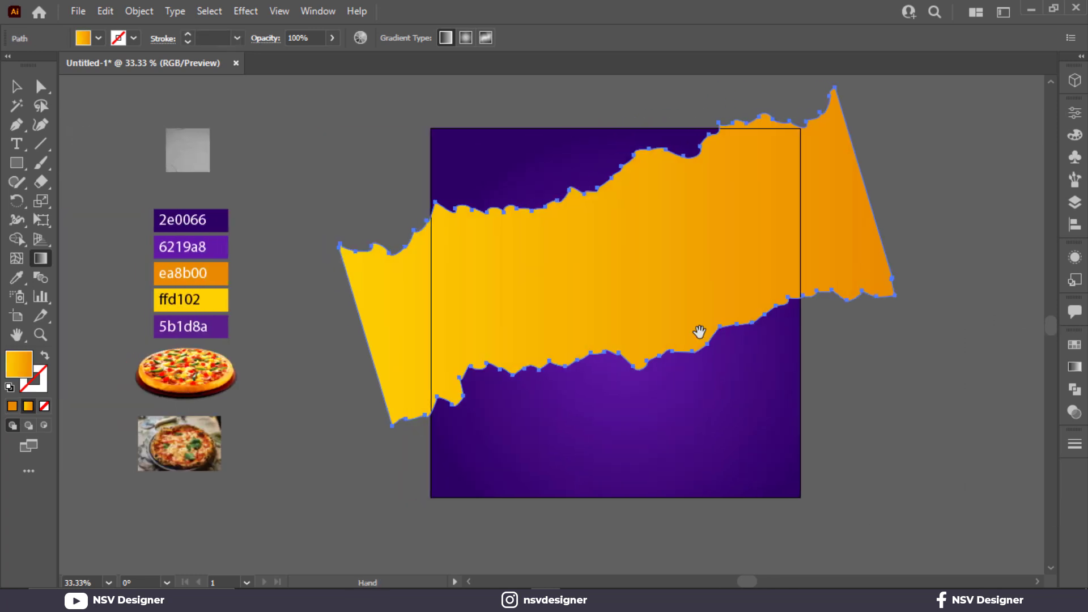
- Redraw the strip's linear gradient at a slight diagonal, running from yellow at its upper left to orange at its lower right
click(14, 89)
click(295, 187)
click(696, 317)
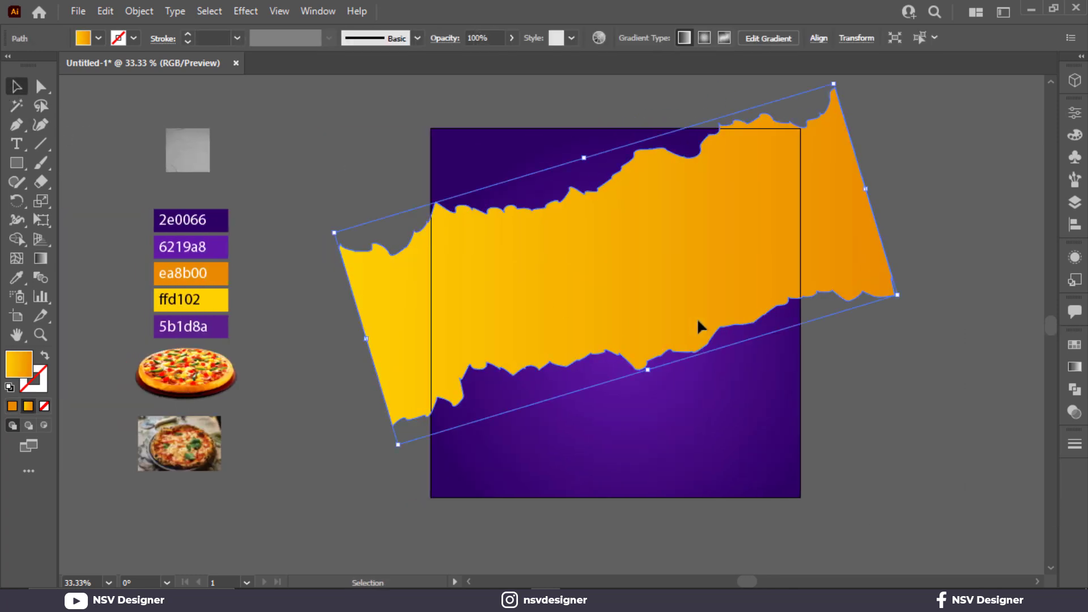
click(40, 258)
drag(828, 313, 576, 246)
drag(444, 224, 847, 304)
click(17, 87)
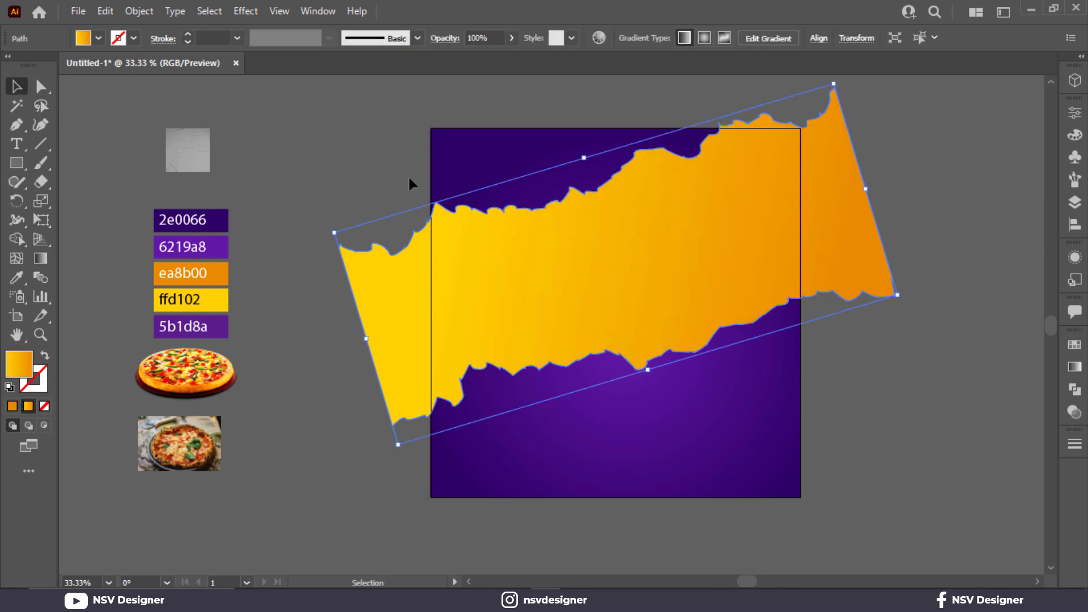
click(359, 394)
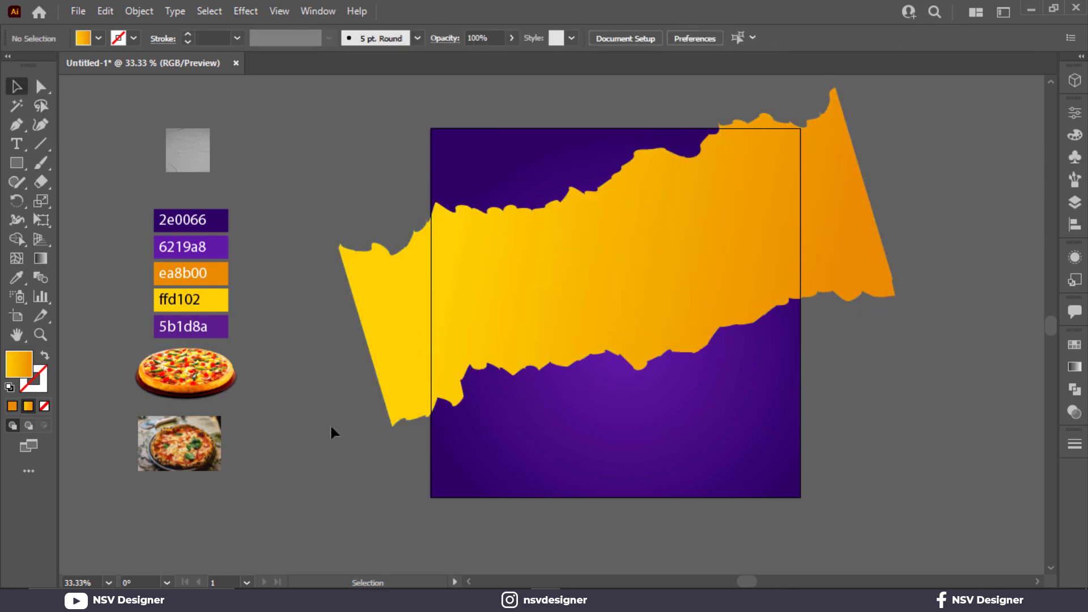
- Duplicate the yellow-orange torn strip to the right of the original
drag(509, 331, 796, 315)
scroll(215, 448, right, 3)
drag(94, 451, 779, 320)
drag(595, 374, 595, 374)
drag(594, 374, 858, 360)
drag(820, 444, 752, 455)
click(752, 456)
drag(848, 307, 849, 269)
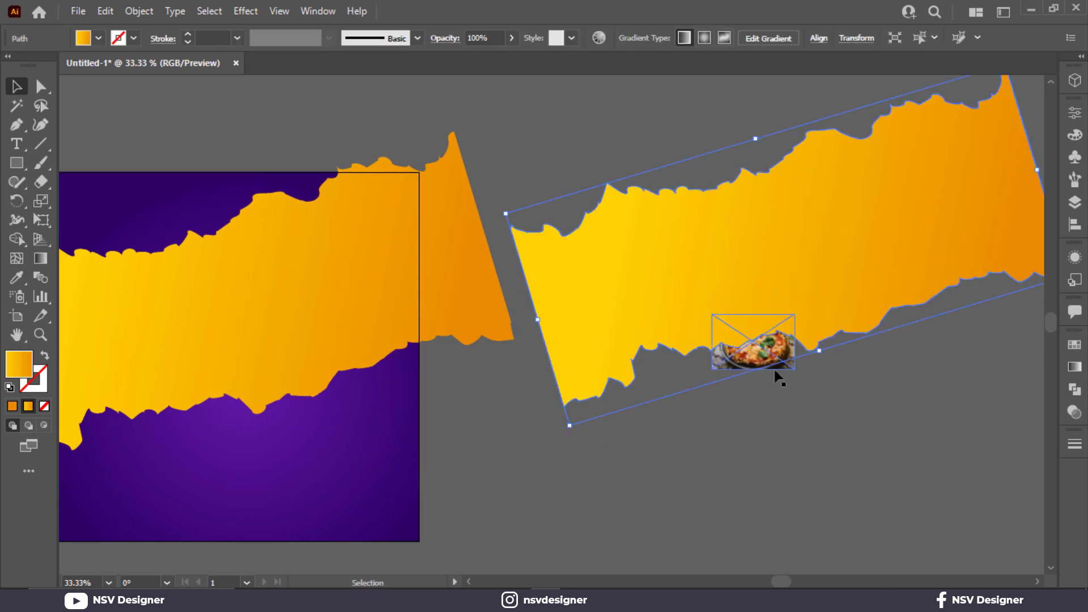
drag(777, 375, 797, 454)
key(ctrl+z)
drag(786, 362, 807, 440)
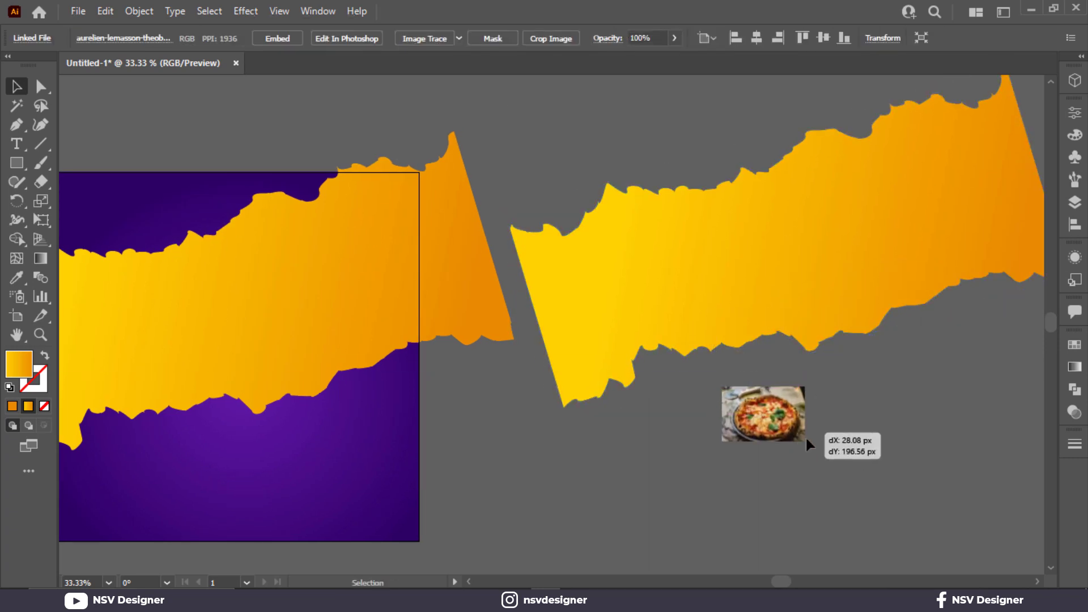
key(ctrl+z)
key(ctrl+z)
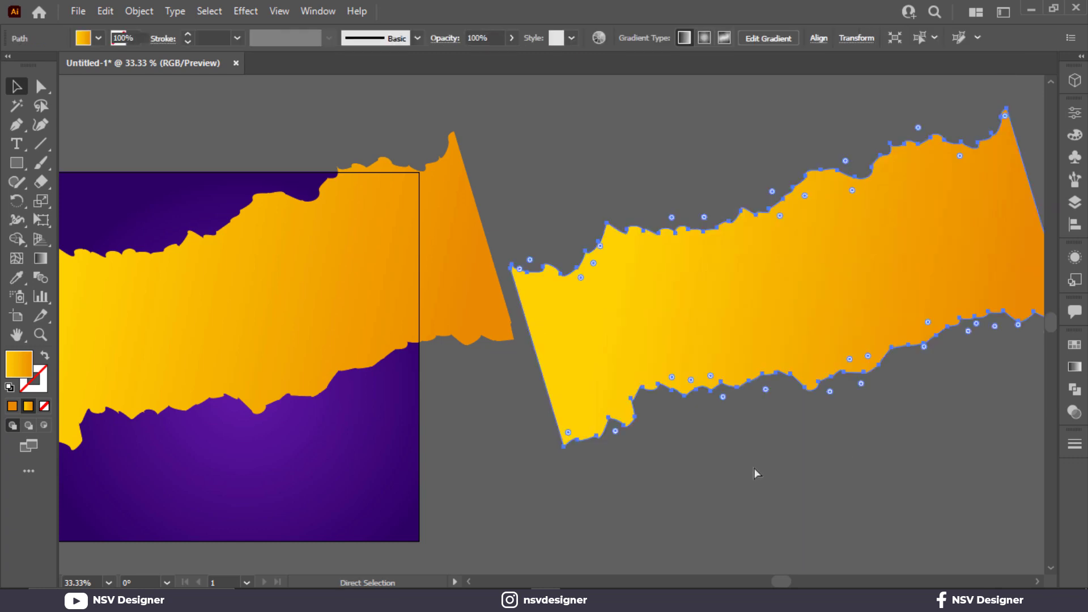
key(ctrl+z)
drag(510, 469, 845, 471)
key(ctrl+z)
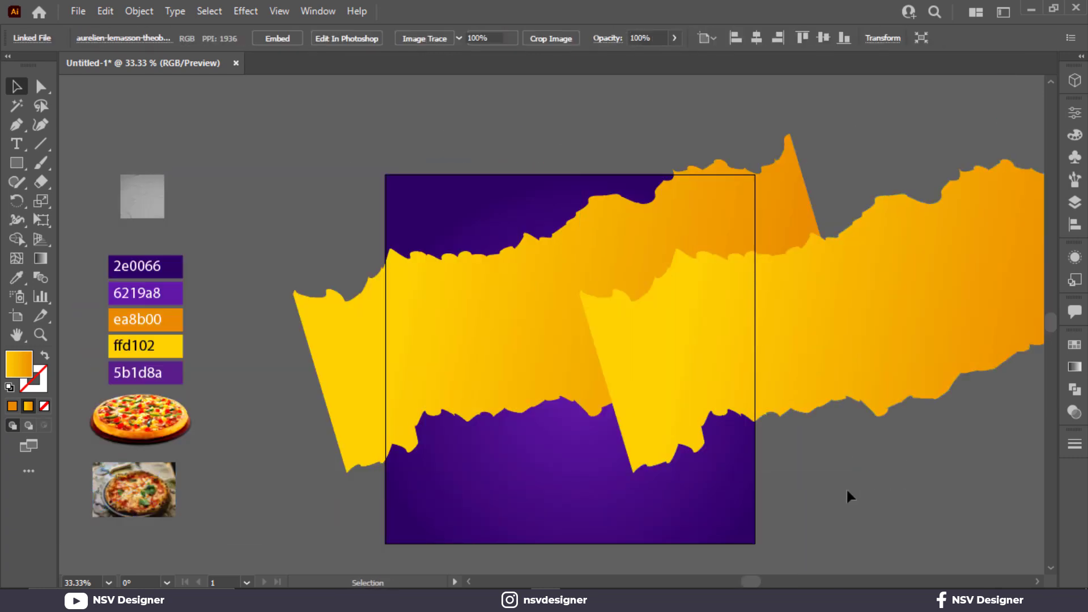
- Enlarge the rectangular pizza photo and move it behind the duplicated torn strip
click(846, 490)
right_click(150, 500)
click(126, 510)
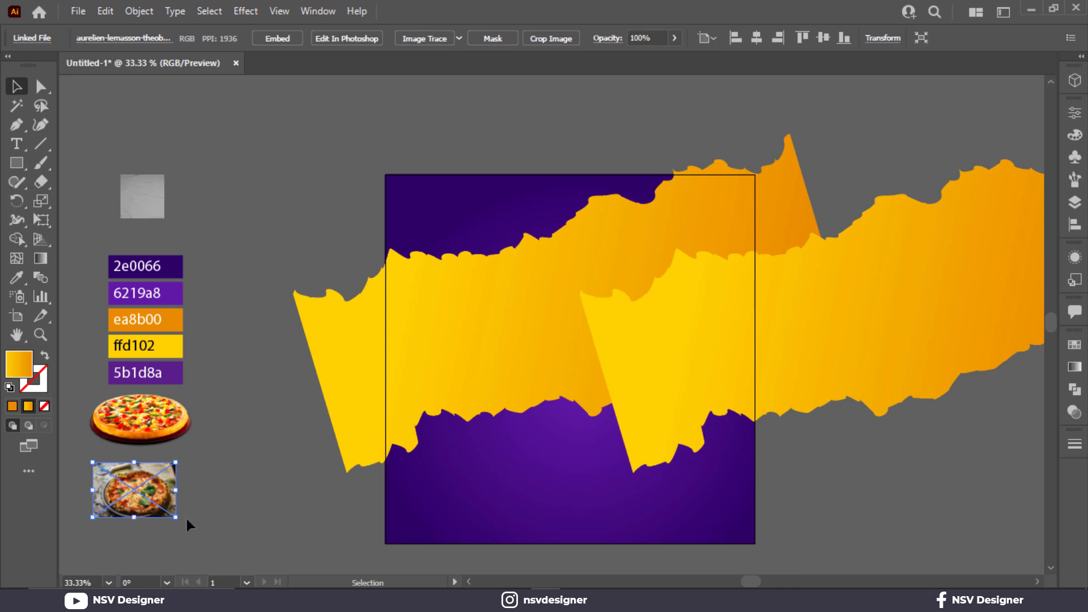
drag(176, 518, 271, 540)
drag(205, 500, 946, 360)
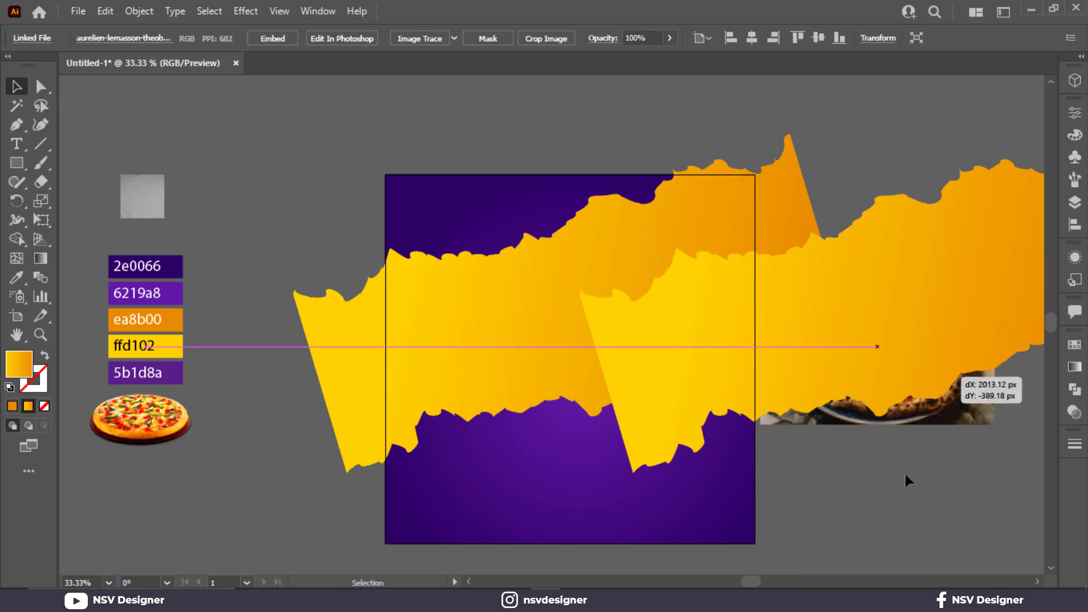
drag(907, 477, 564, 495)
shift+click(669, 366)
drag(629, 386, 876, 379)
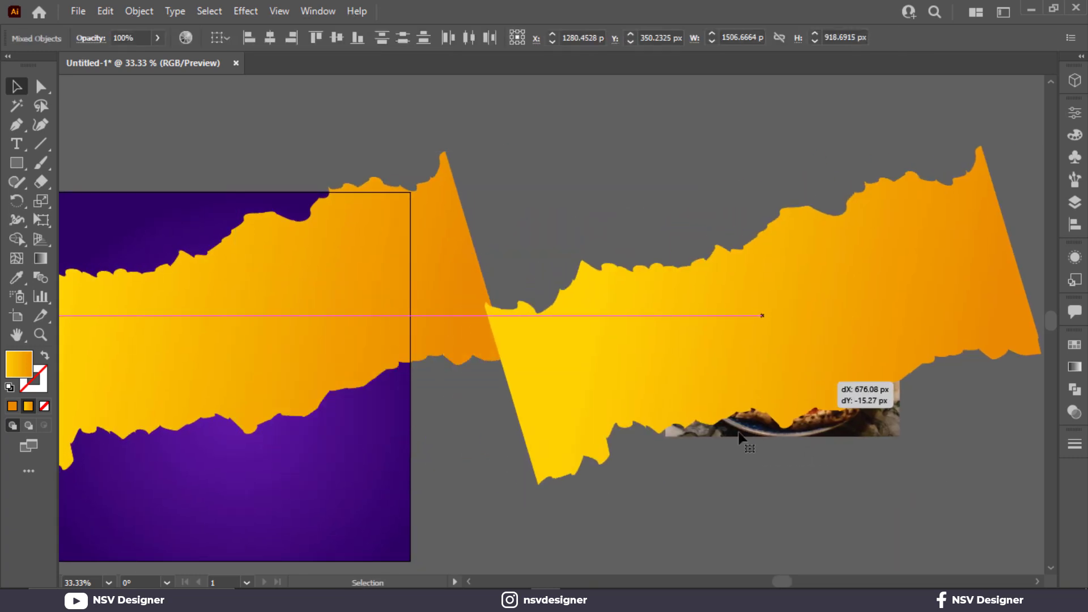
drag(814, 432, 633, 445)
drag(688, 398, 788, 389)
click(752, 494)
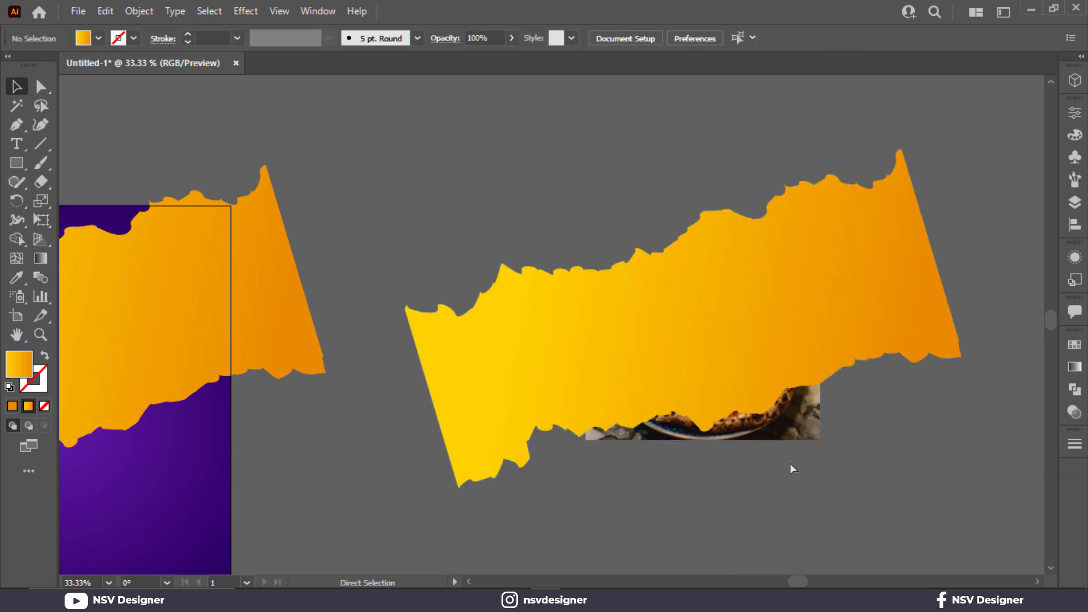
key(ctrl+z)
key(ctrl+z)
- Move the duplicated strip and pizza photo well clear of the artboard, and enlarge the photo to sit centred behind the strip
drag(382, 396, 786, 412)
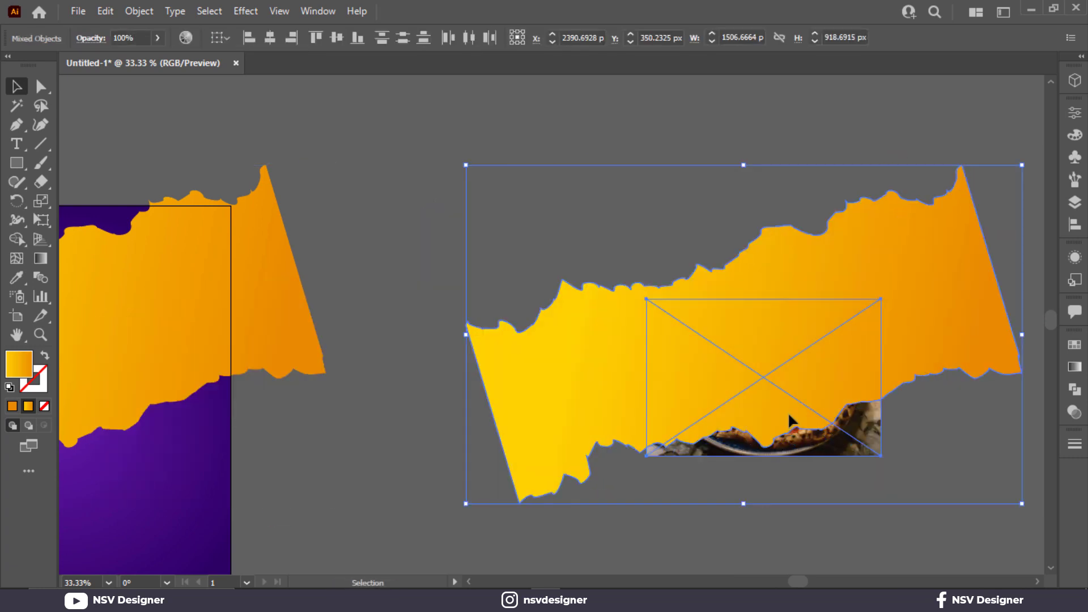
click(847, 461)
click(870, 450)
drag(883, 452, 1022, 550)
drag(850, 468, 835, 420)
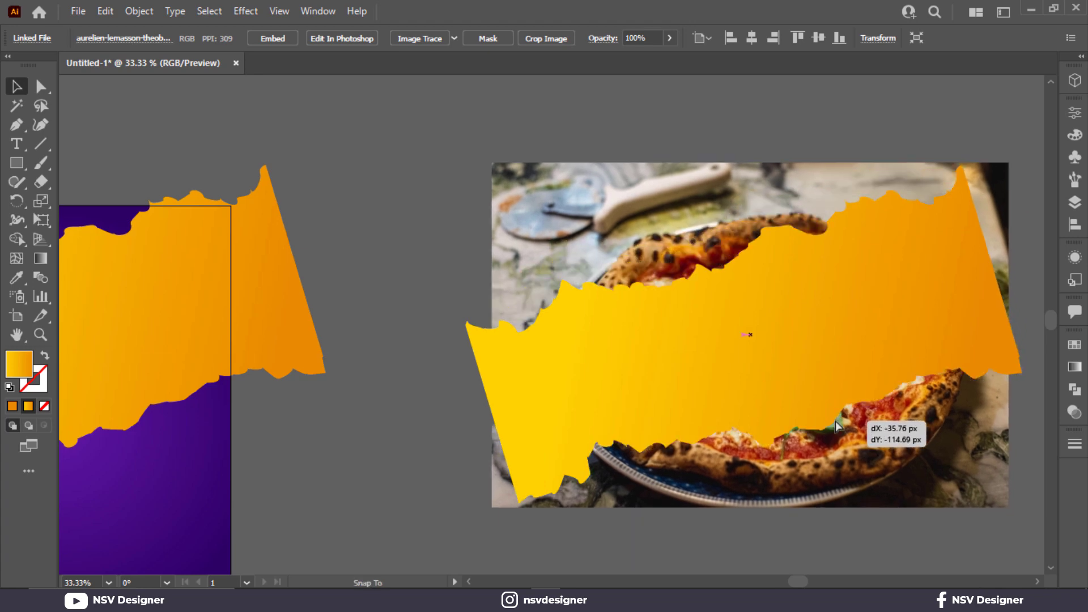
- Make a clipping mask of the pizza photo with the duplicated torn strip
shift+click(594, 354)
right_click(594, 354)
click(680, 243)
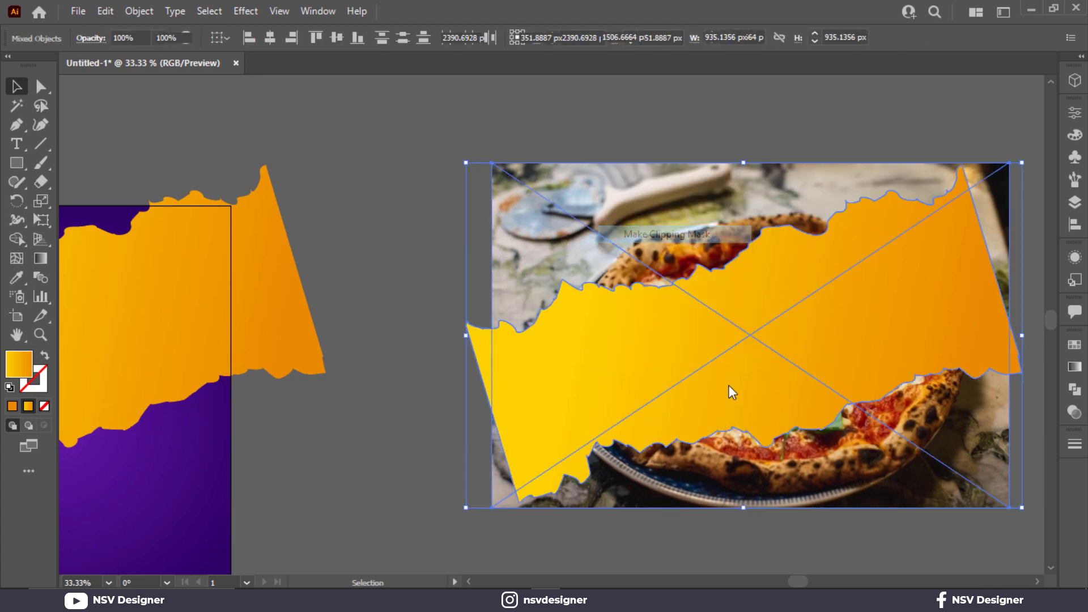
- Place the clipped pizza photo over the original yellow-orange strip and align their torn outlines
drag(462, 395, 175, 349)
scroll(467, 249, up, 1)
scroll(469, 252, up, 3)
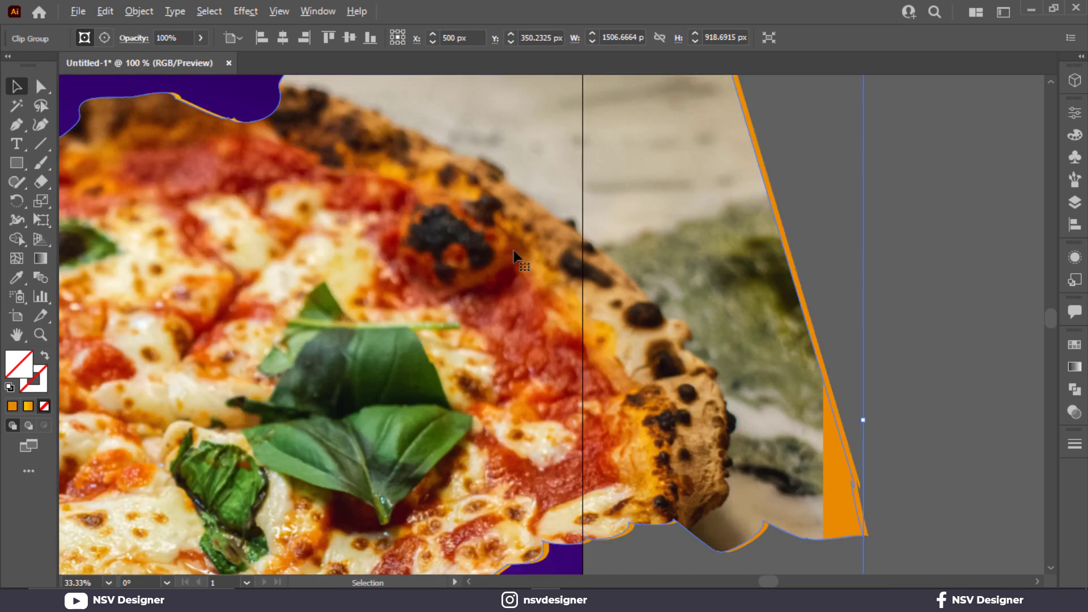
drag(627, 250, 630, 249)
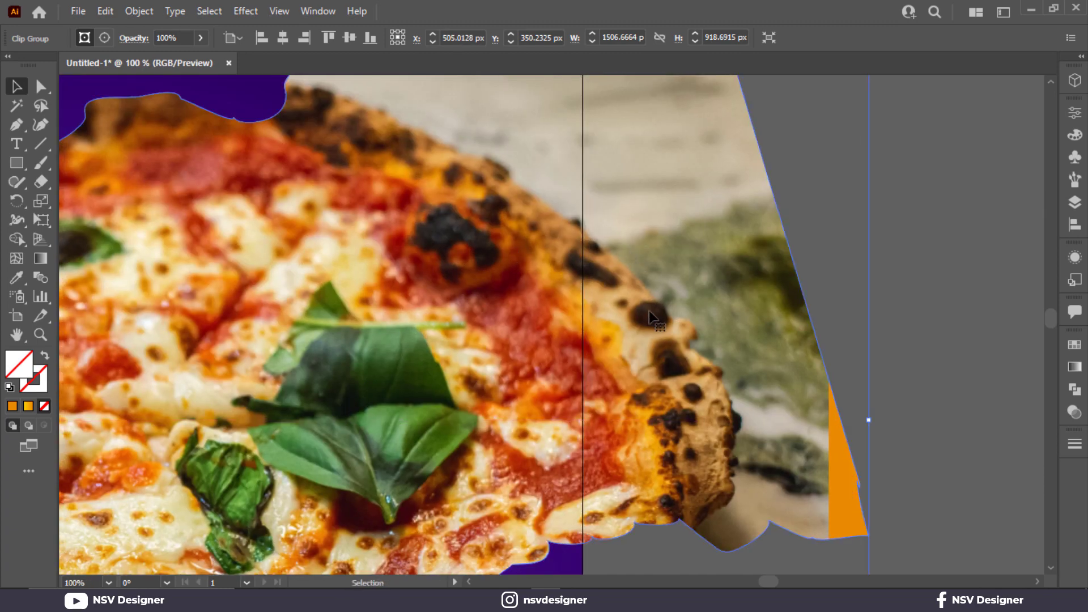
- Reposition the pizza photo inside its clipping group, slightly lower and further left within the torn strip
scroll(772, 332, down, 3)
double_click(772, 333)
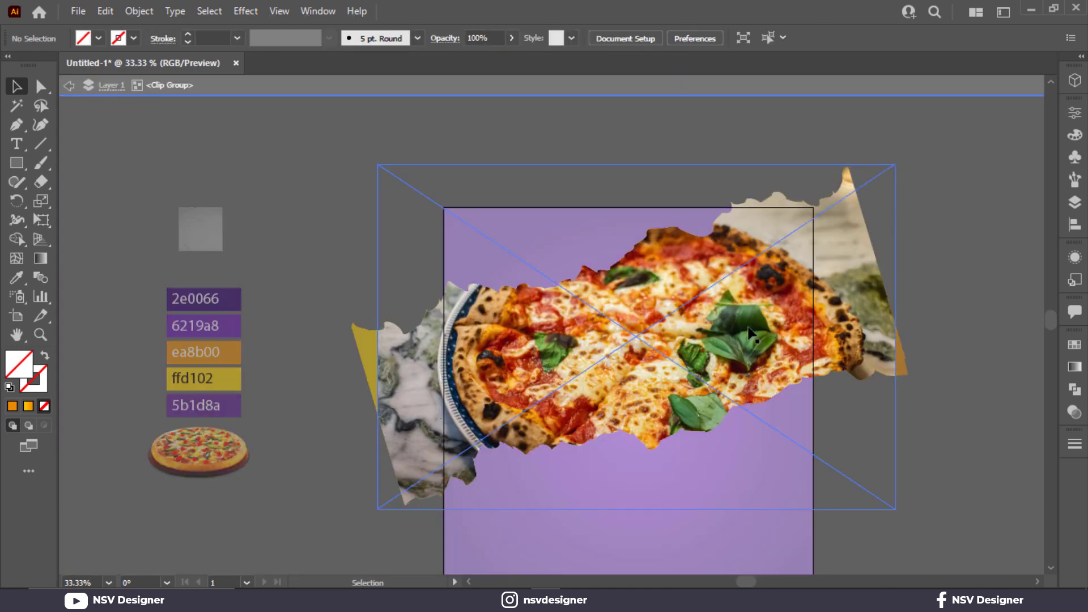
drag(777, 370, 752, 385)
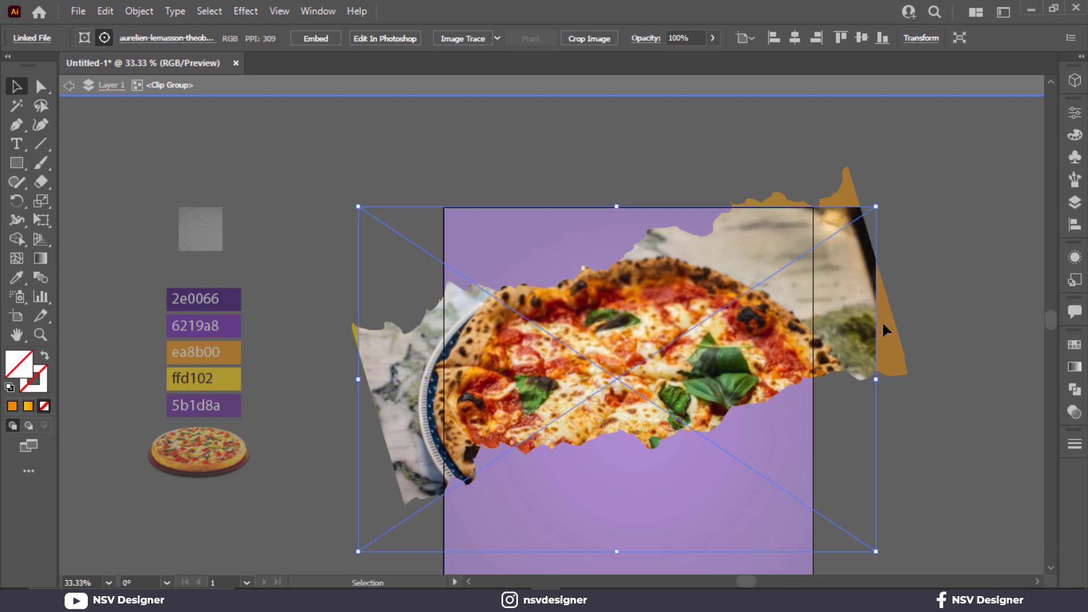
key(Escape)
click(967, 382)
- Set the blend mode of the clipped pizza photo to Overlay
click(839, 346)
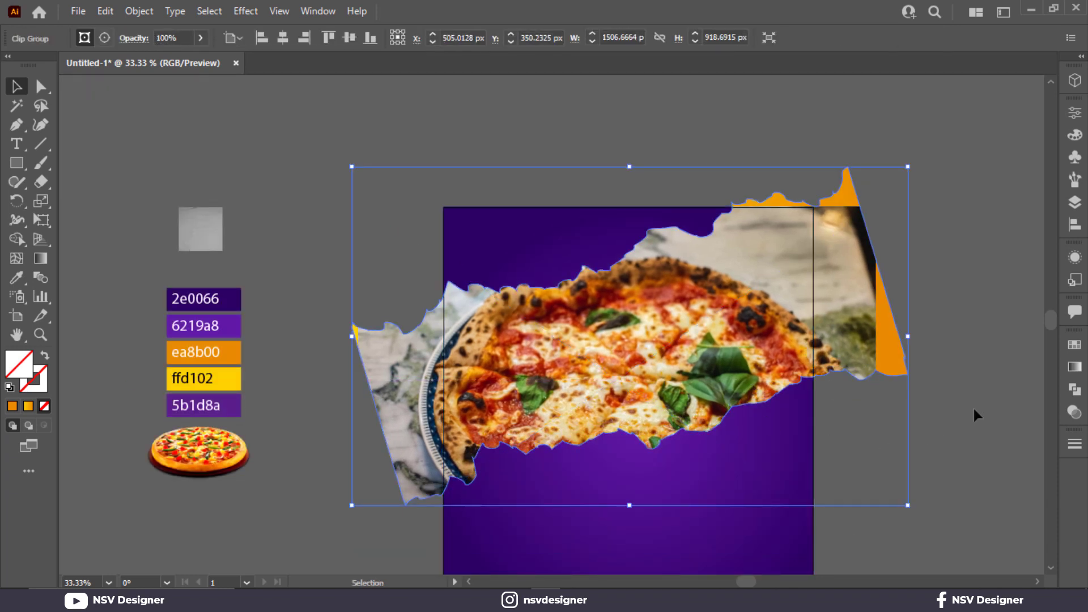
click(1074, 412)
click(940, 361)
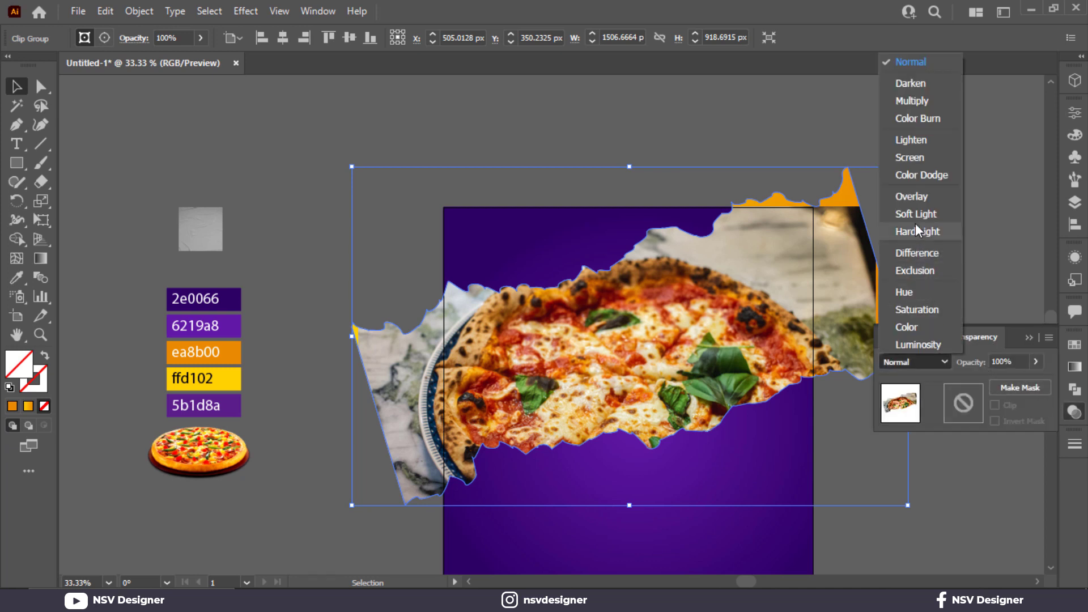
click(915, 203)
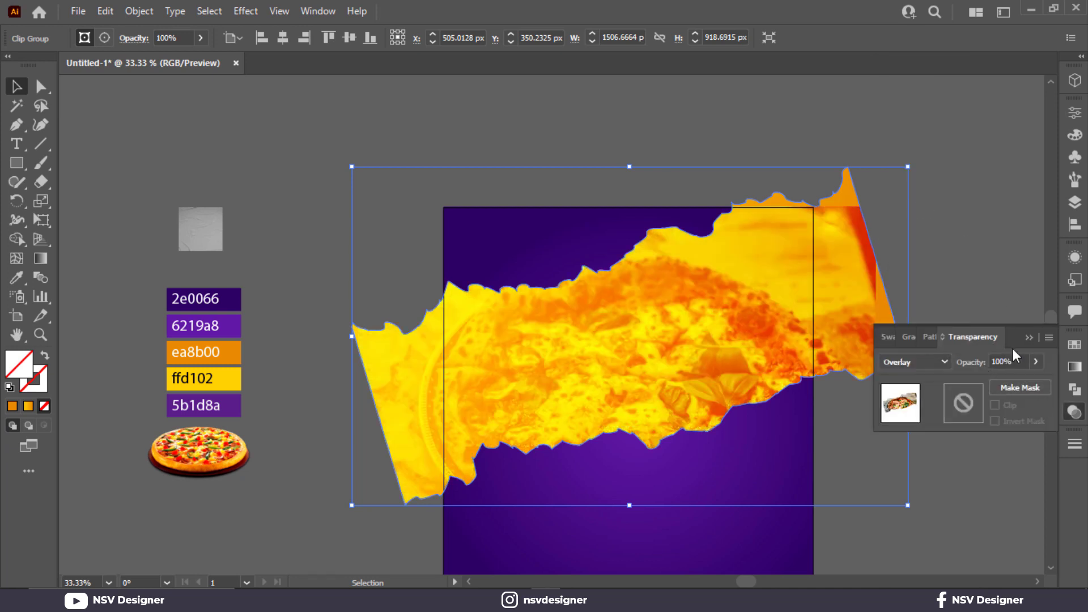
- Try the Multiply blend mode on the clipped pizza photo and return it to Overlay
click(923, 363)
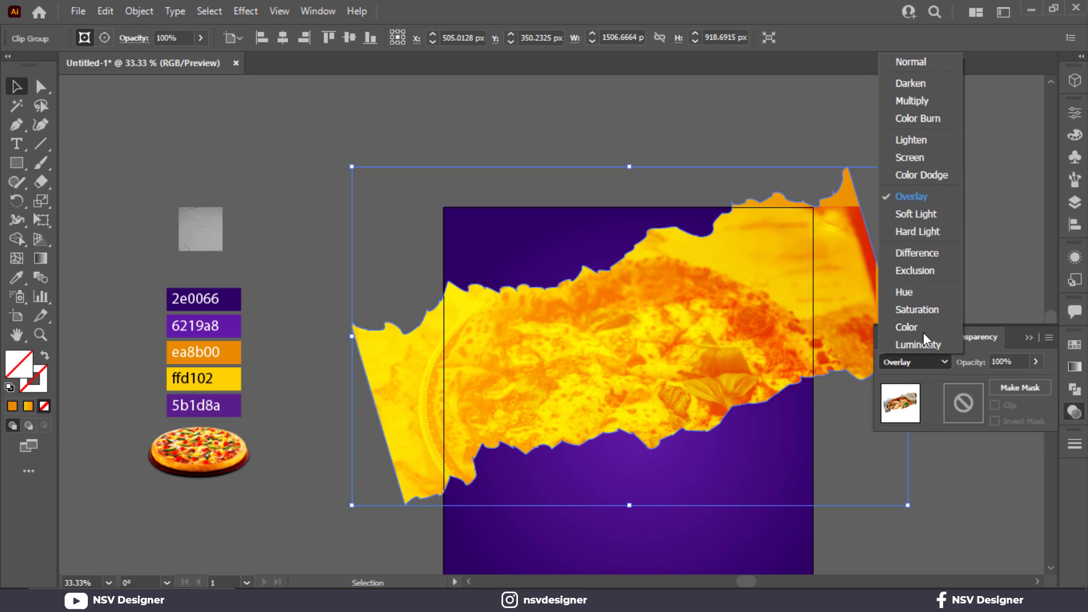
click(919, 105)
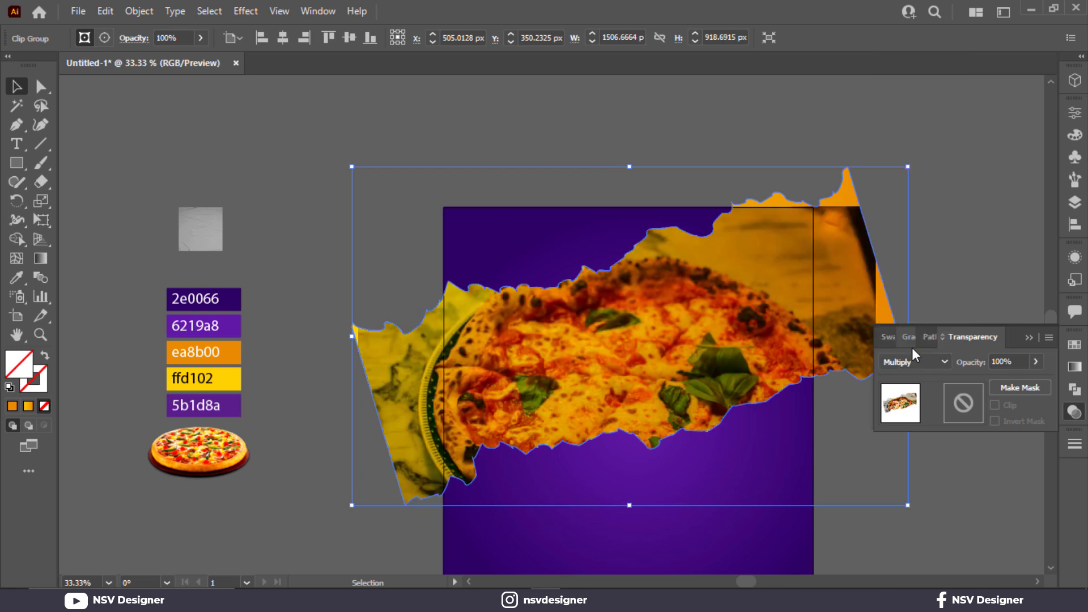
click(914, 361)
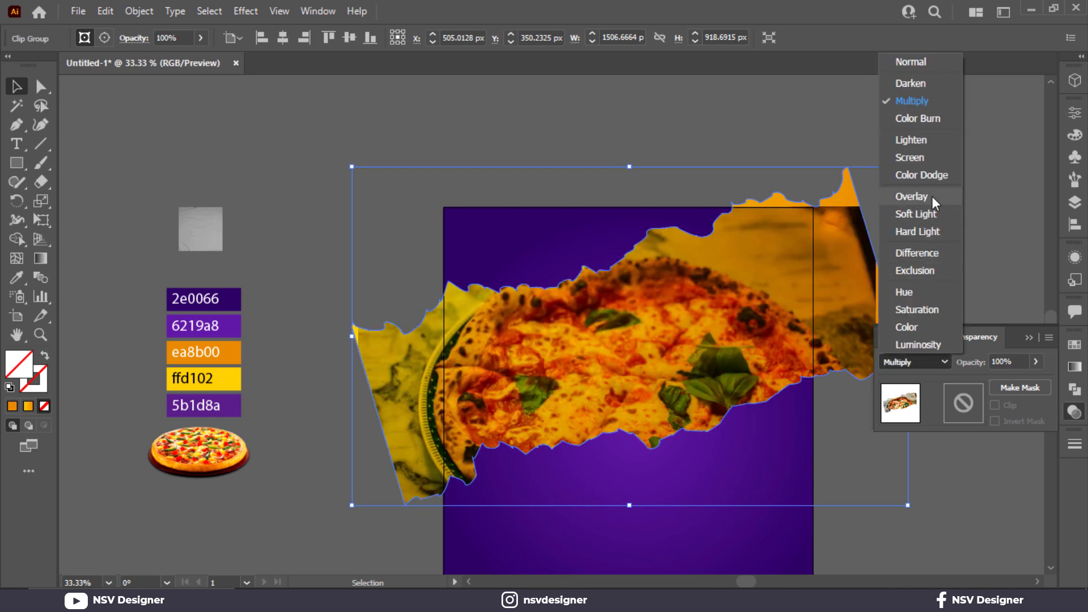
click(932, 196)
- Lower the opacity of the clipped pizza photo to 54%
click(1040, 359)
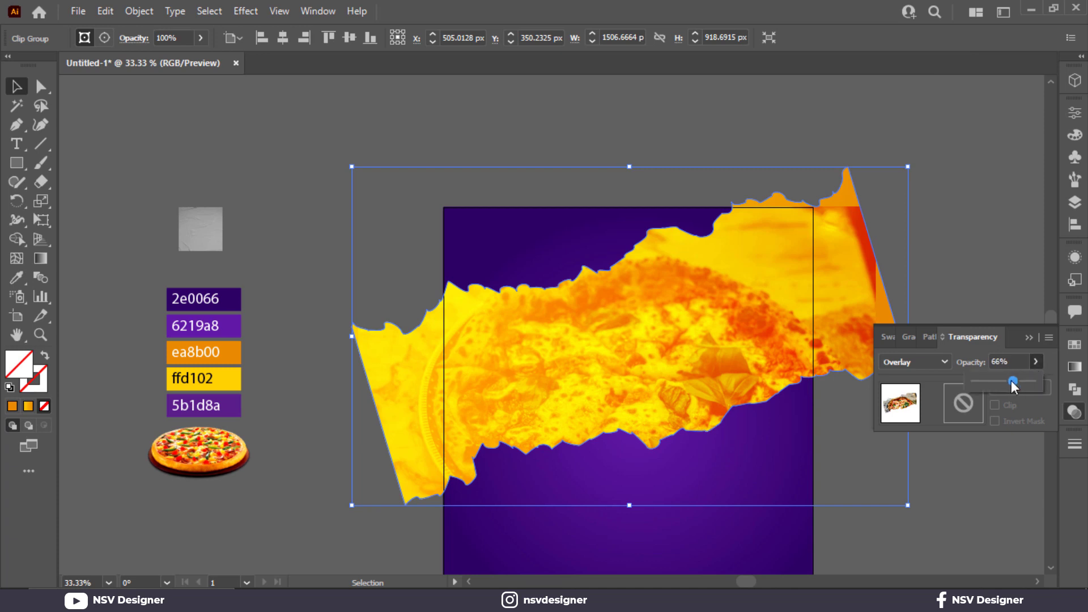
drag(1035, 380, 1008, 382)
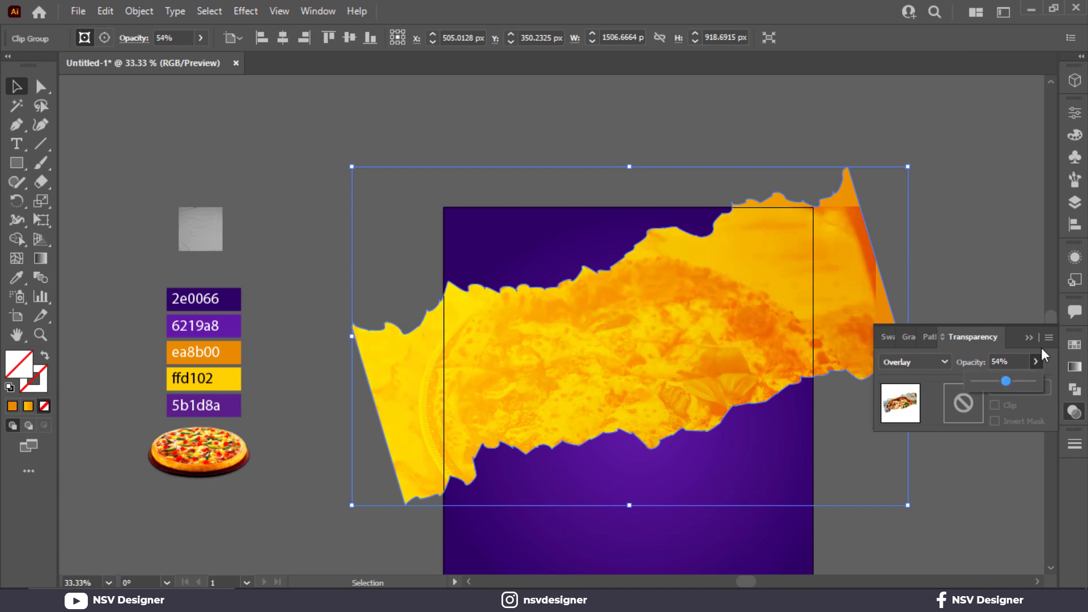
click(930, 281)
- Bring the grey paper texture to the front and stretch it to cover the whole artboard
right_click(193, 222)
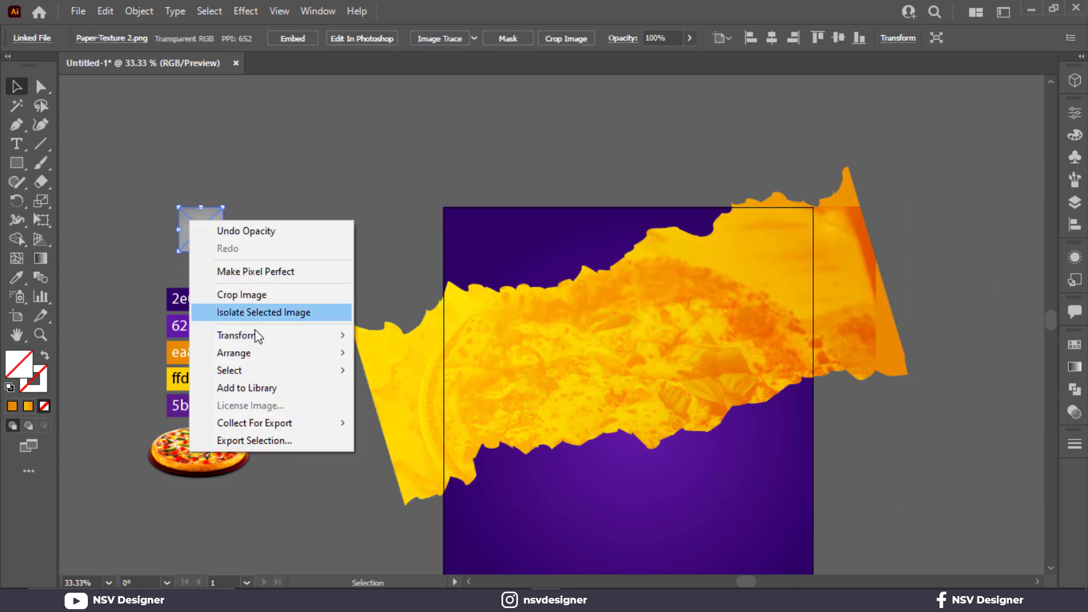
mouse_move(255, 353)
click(397, 352)
drag(200, 231, 813, 512)
scroll(642, 434, down, 3)
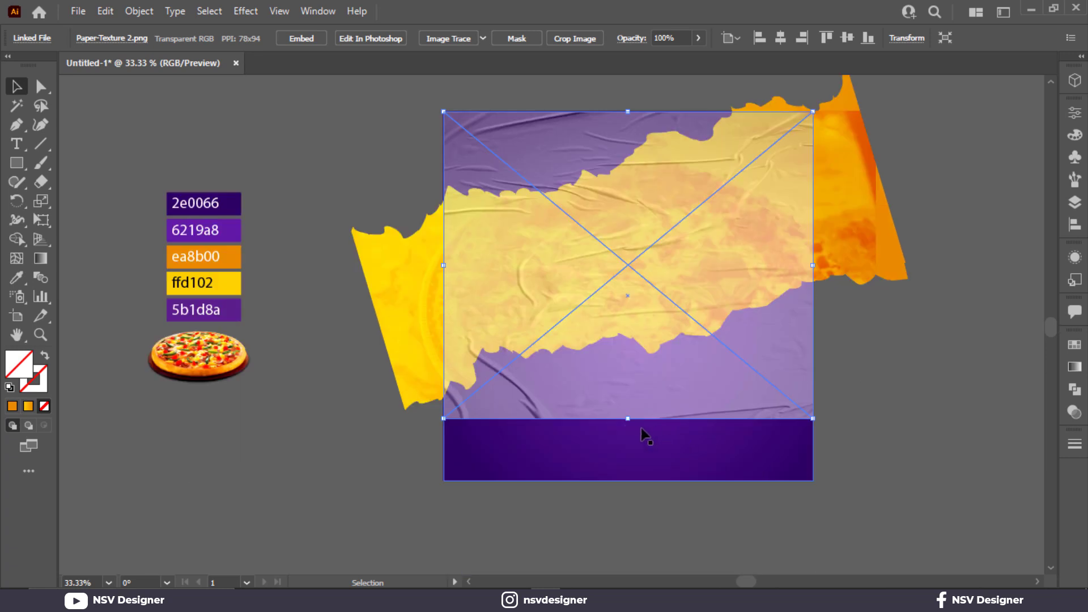
drag(628, 419, 629, 480)
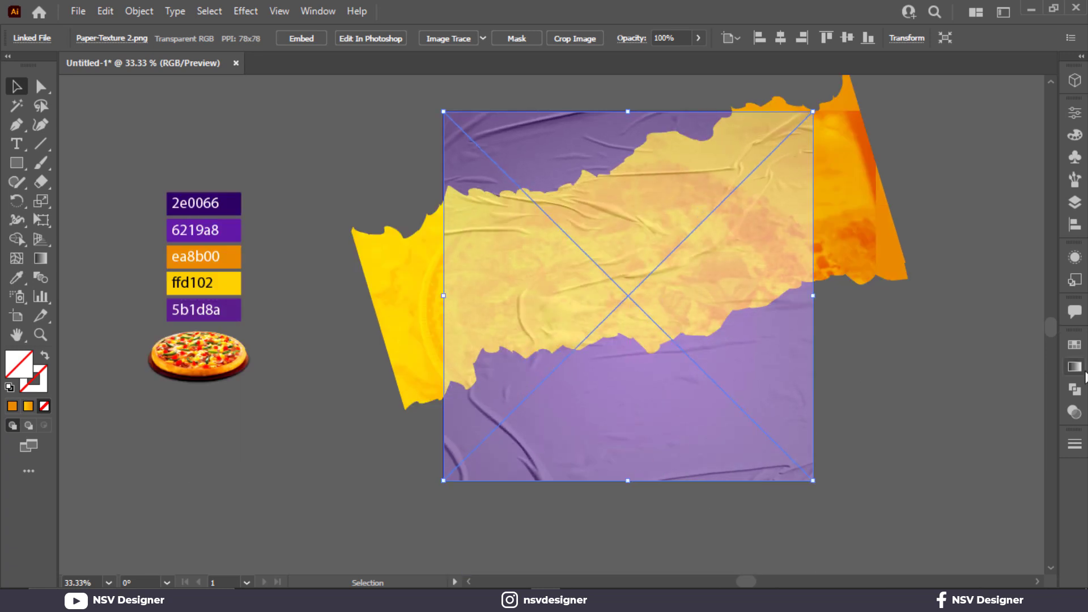
- Set the blend mode of the paper texture to Overlay
click(1072, 412)
click(889, 361)
click(919, 199)
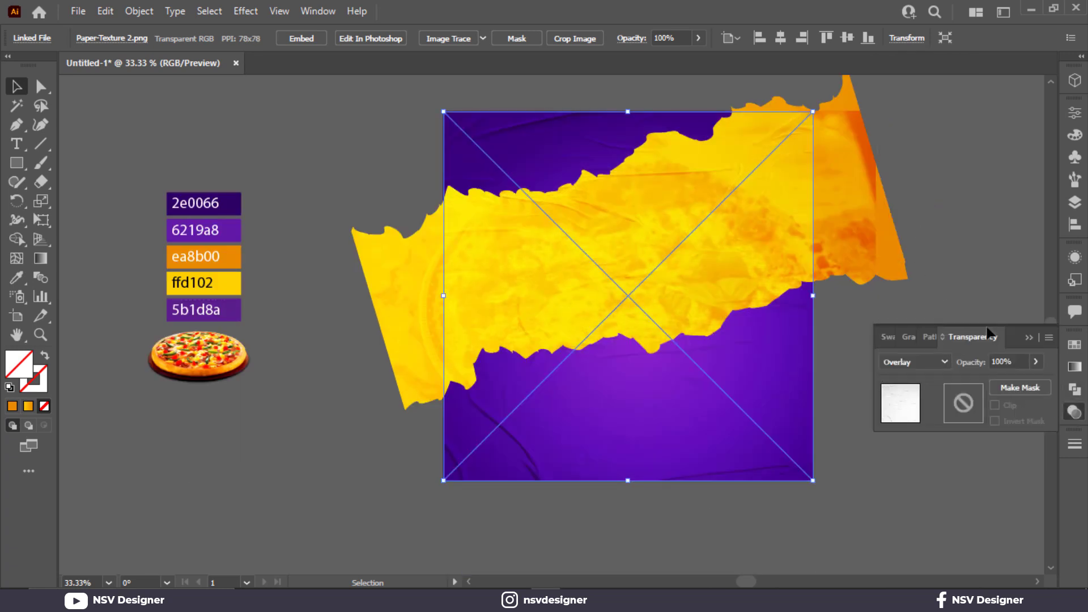
click(1027, 335)
click(937, 327)
- Create a 1000 × 1000 px rectangle and centre it horizontally and vertically on the artboard
scroll(936, 323, up, 2)
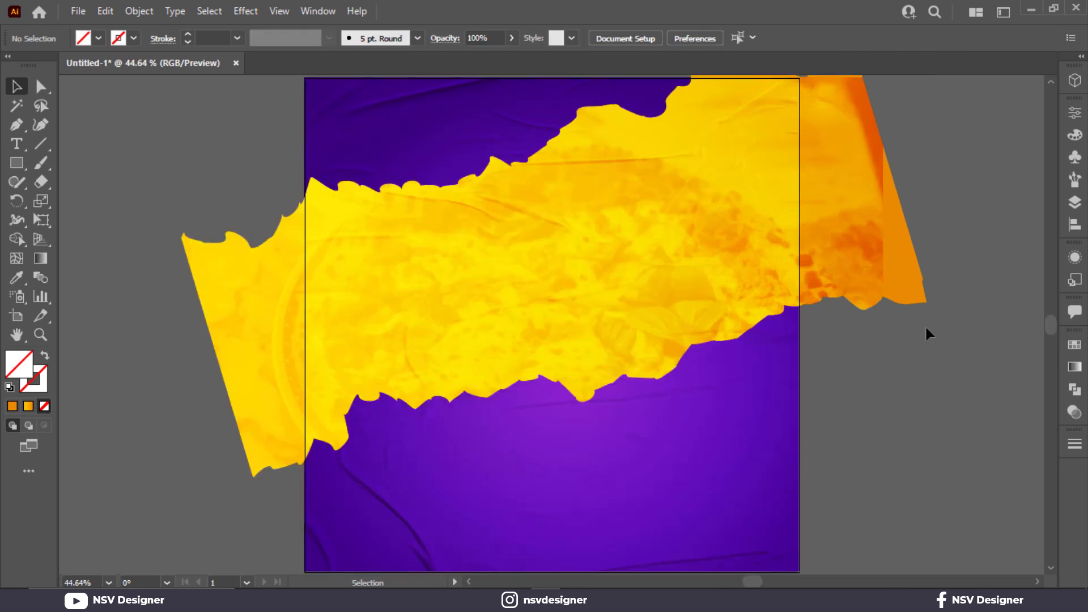
click(654, 347)
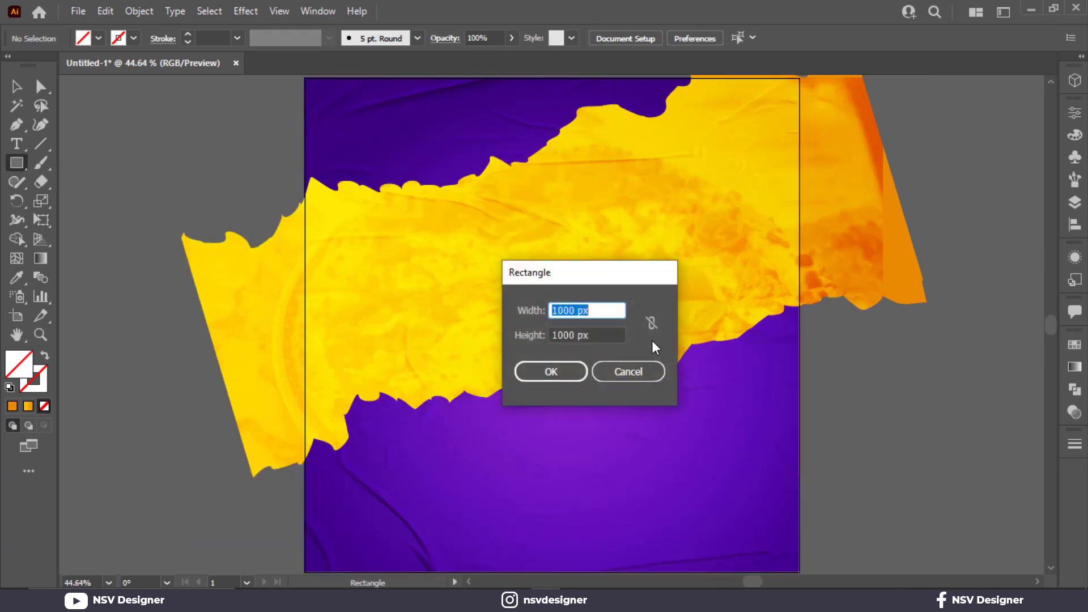
click(542, 375)
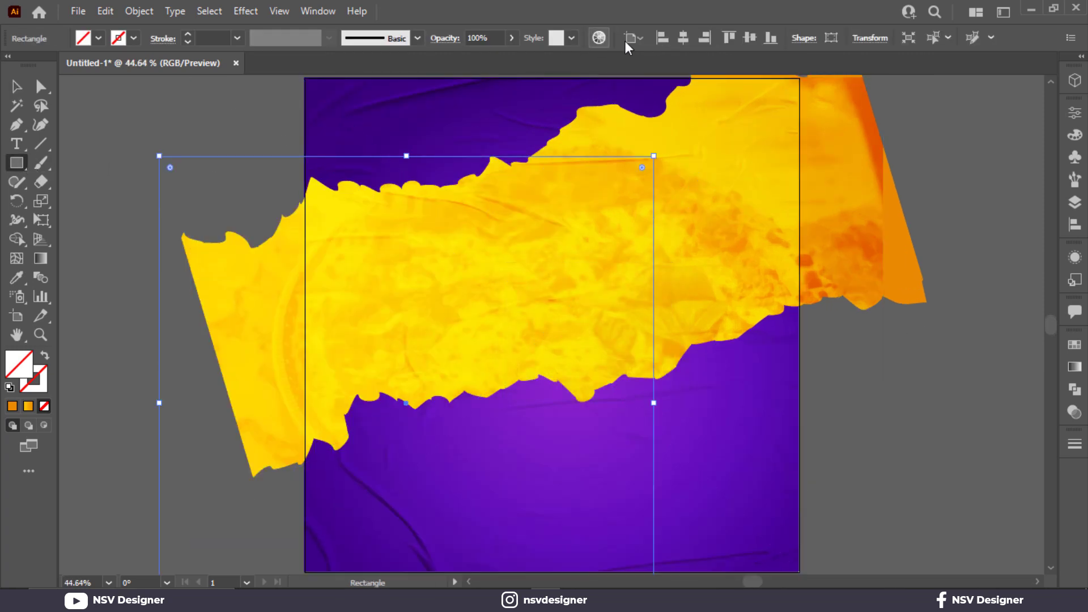
click(683, 38)
click(750, 37)
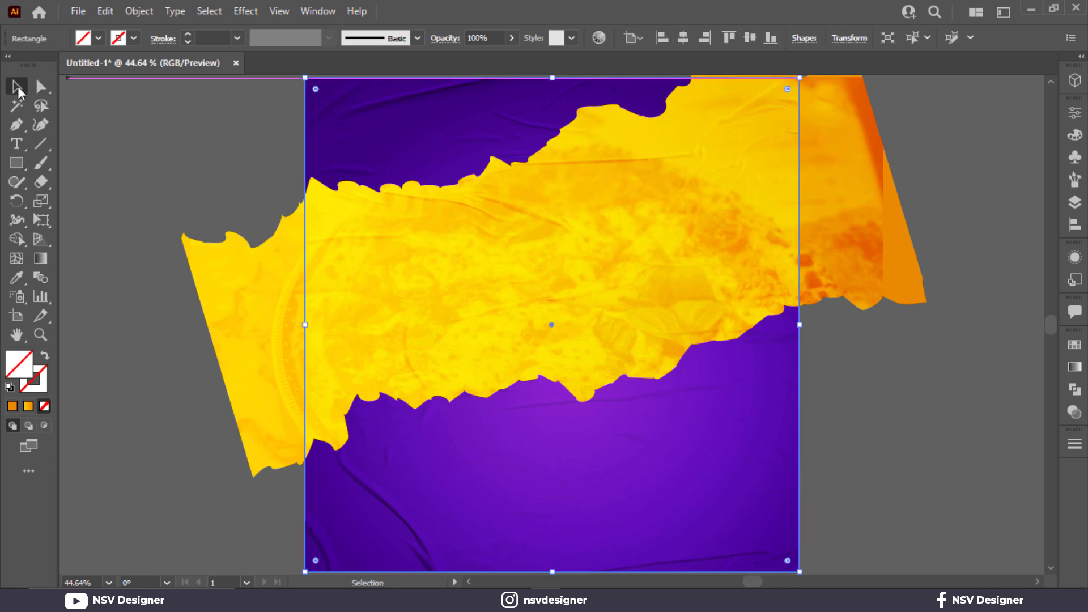
- Make a clipping mask of the poster artwork with the square rectangle to trim the overhanging strip ends
shift+click(525, 357)
right_click(526, 360)
click(624, 241)
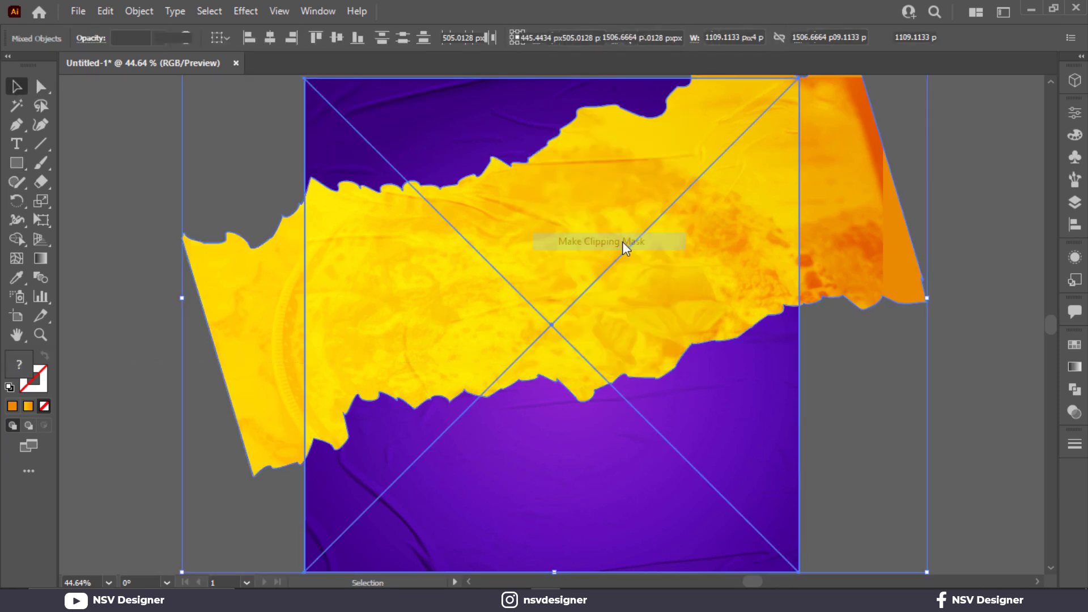
- Bring the whole-pizza cutout to the front and place it greatly enlarged over the lower half of the poster
space+drag(410, 294, 553, 279)
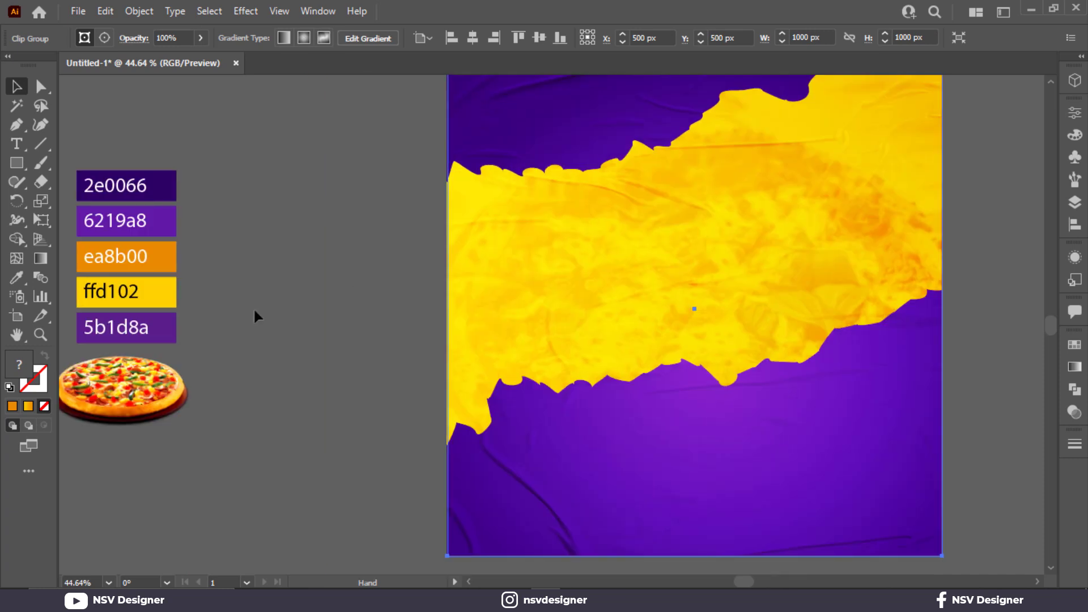
right_click(144, 397)
click(381, 289)
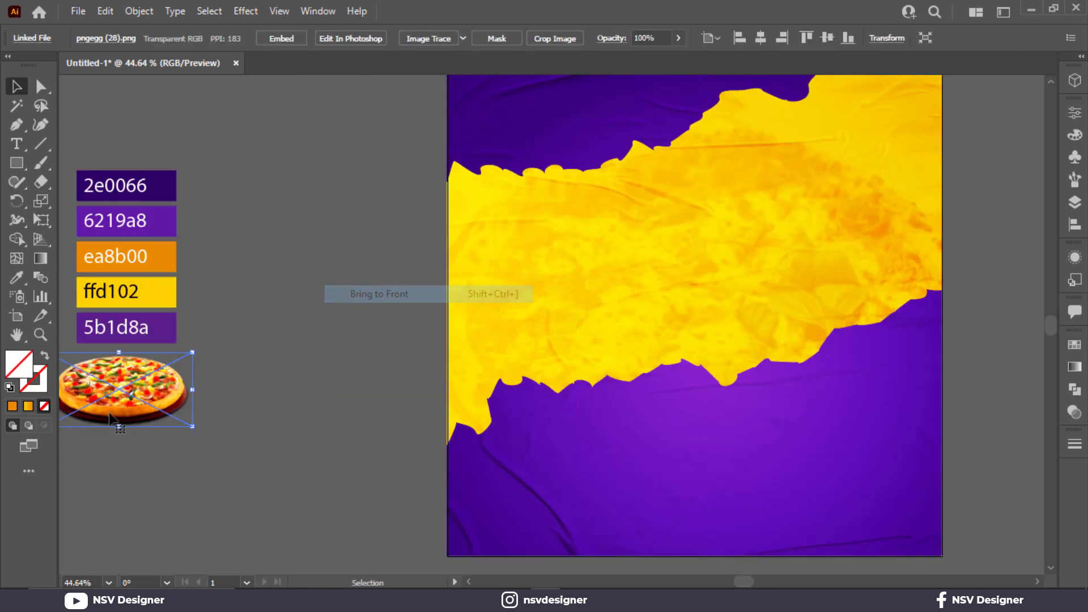
drag(187, 422, 930, 519)
drag(848, 444, 818, 420)
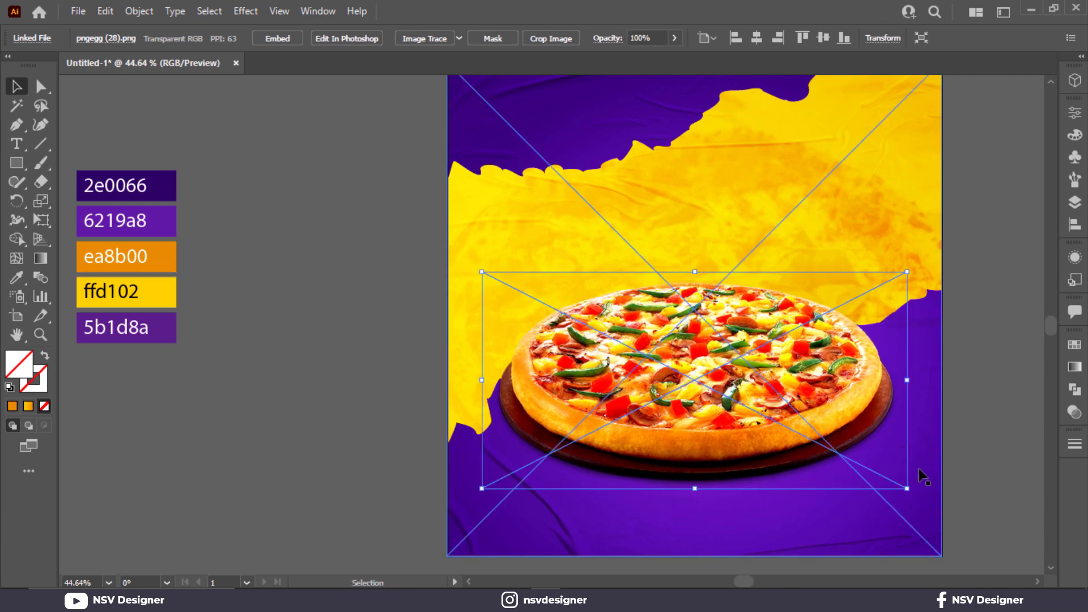
- Enlarge the pizza cutout slightly and adjust its position in the lower half of the poster
click(919, 495)
click(900, 483)
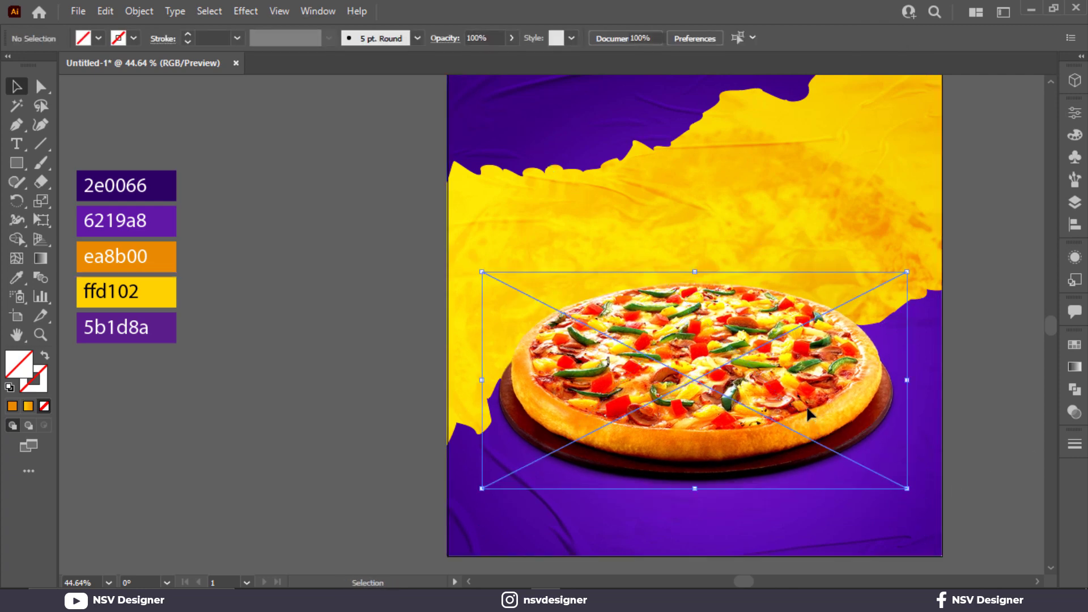
drag(900, 483, 916, 498)
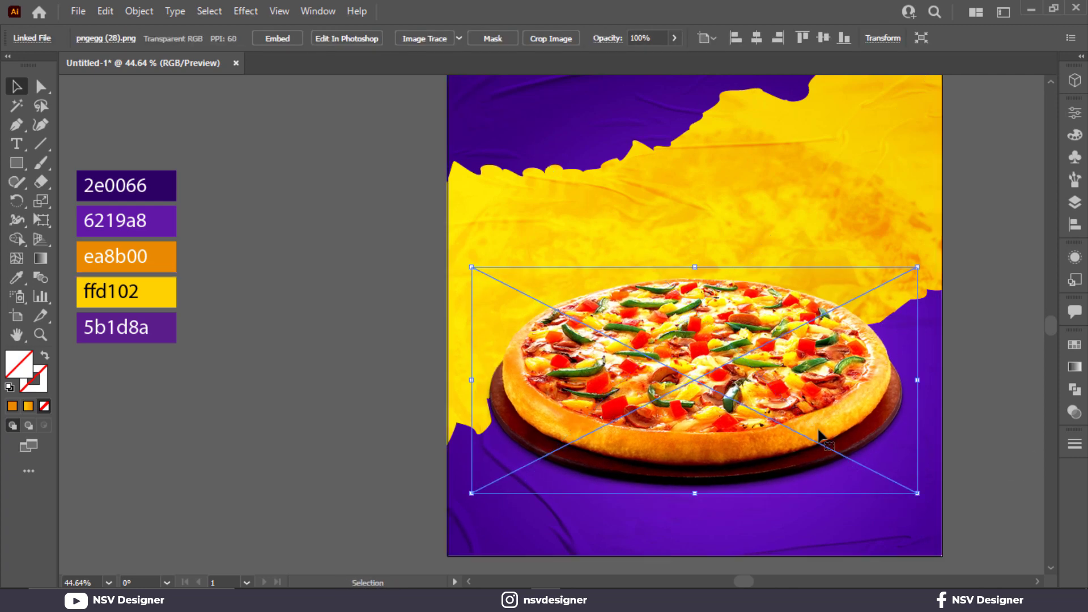
drag(818, 435, 832, 449)
drag(971, 390, 829, 405)
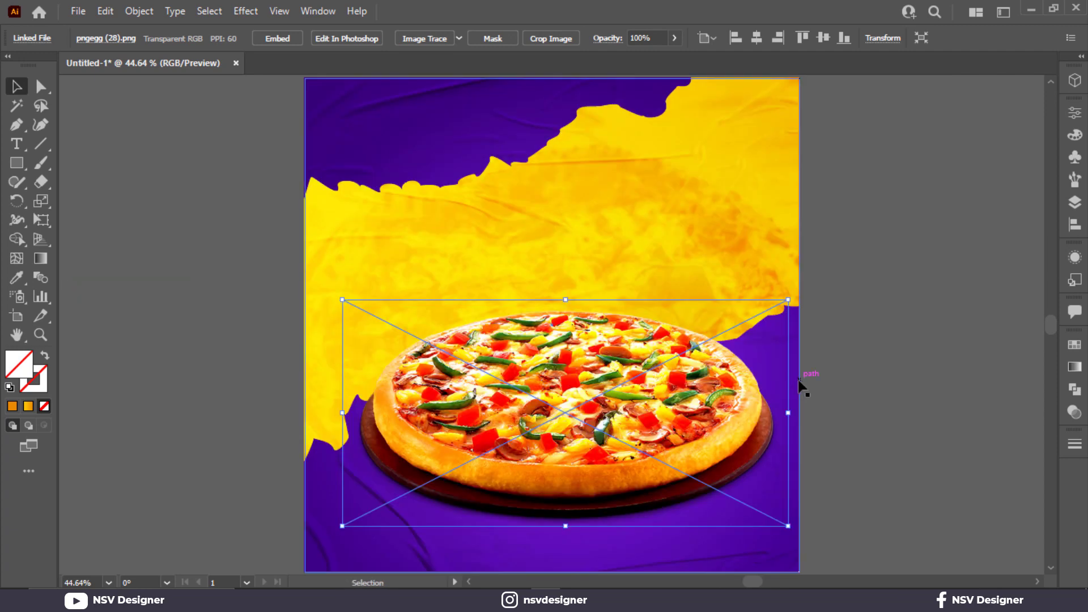
drag(743, 388, 743, 379)
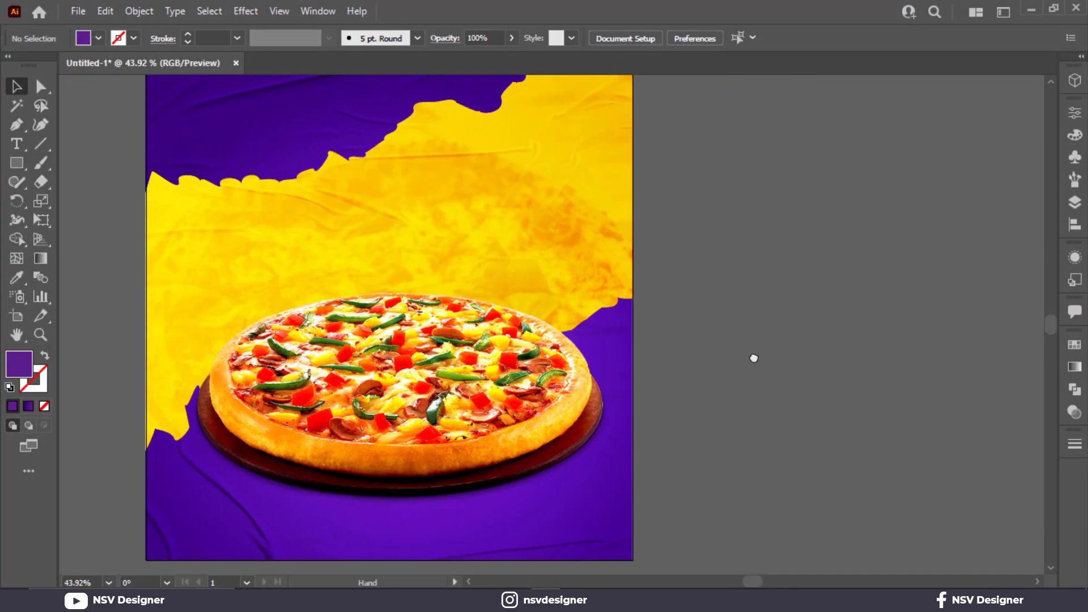
- Add the text "Hot & Spicy" on the empty canvas beside the artboard and enlarge it to about 92 pt
drag(754, 360, 685, 371)
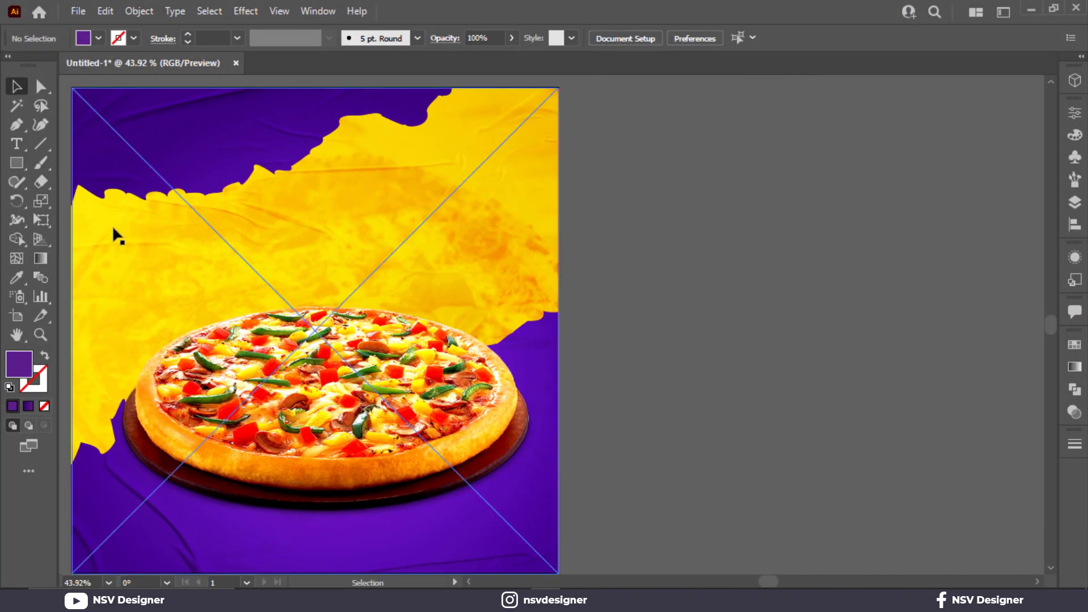
click(17, 144)
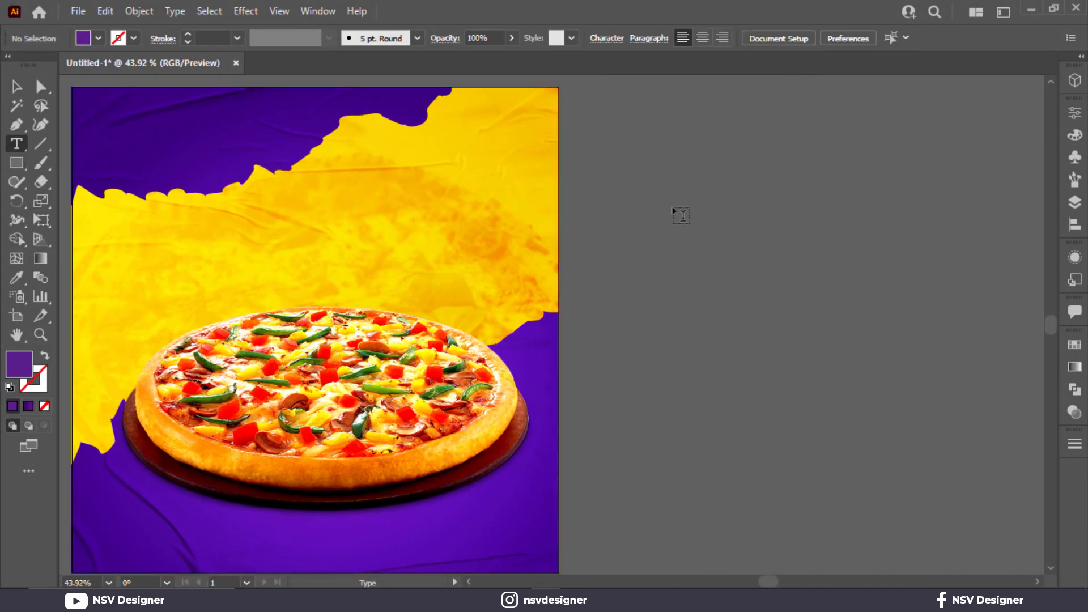
click(693, 264)
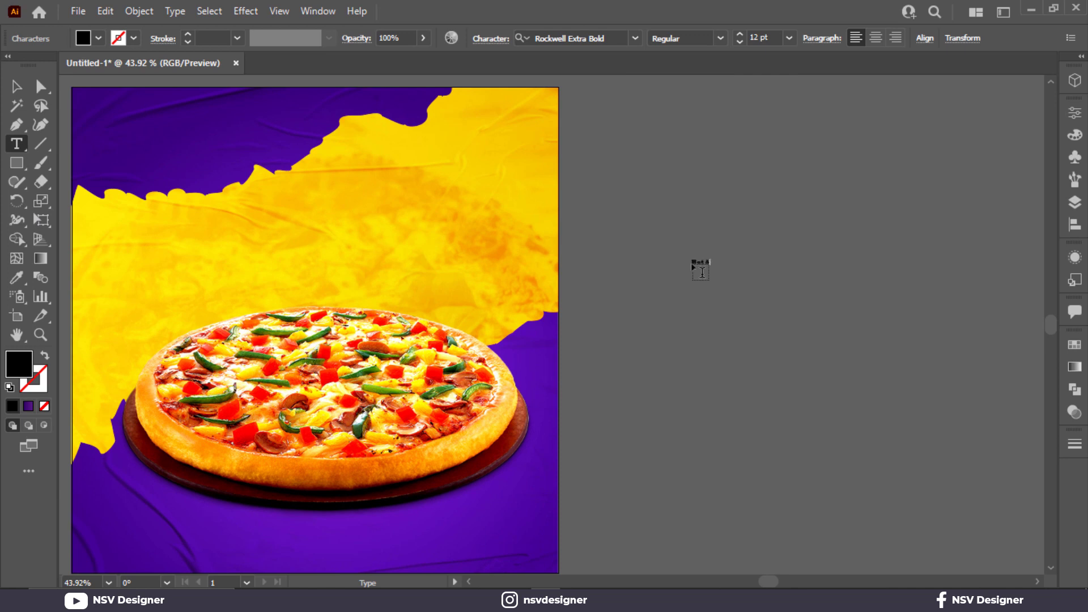
text(Hot & Spicy)
click(16, 86)
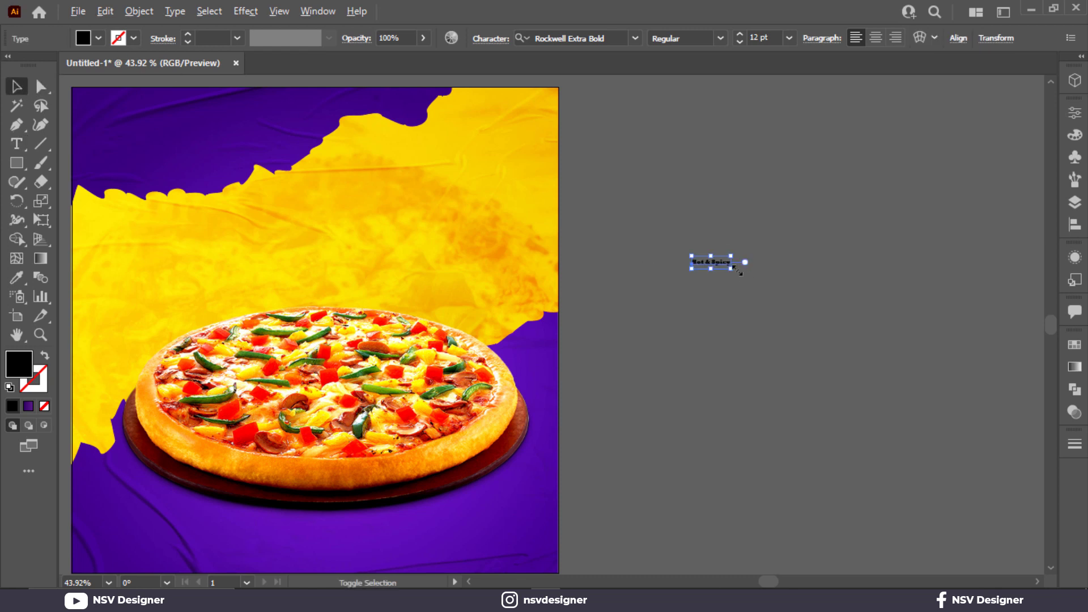
drag(827, 307, 856, 315)
- Duplicate the "Hot & Spicy" text directly below and replace the copy's wording with "Pizza"
click(801, 292)
mouse_move(793, 280)
mouse_down()
mouse_move(831, 272)
mouse_move(801, 298)
mouse_up()
double_click(801, 298)
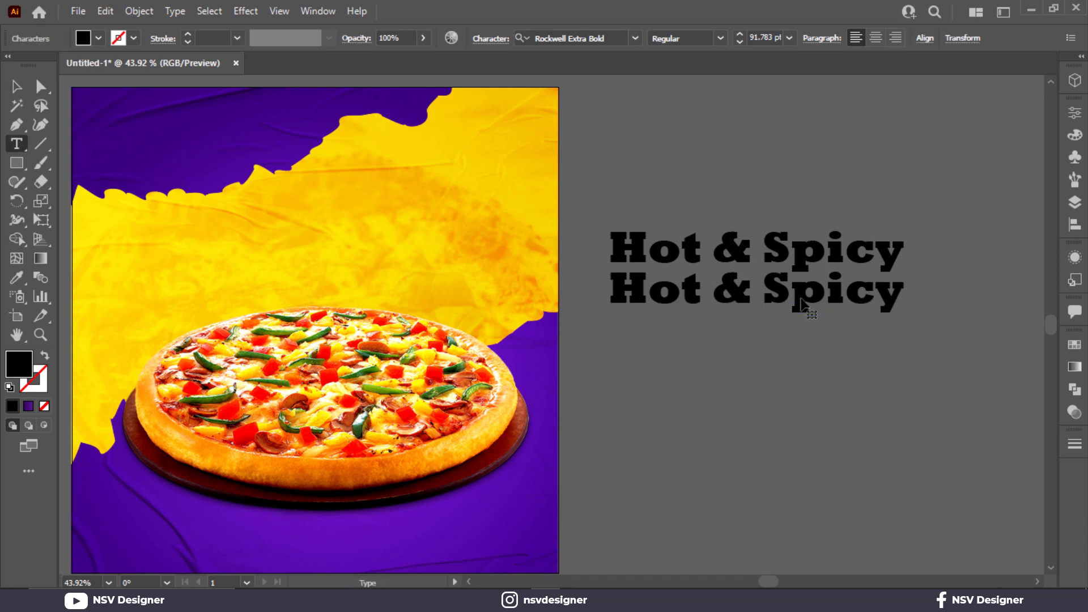
key(ctrl+a)
text(Pizza)
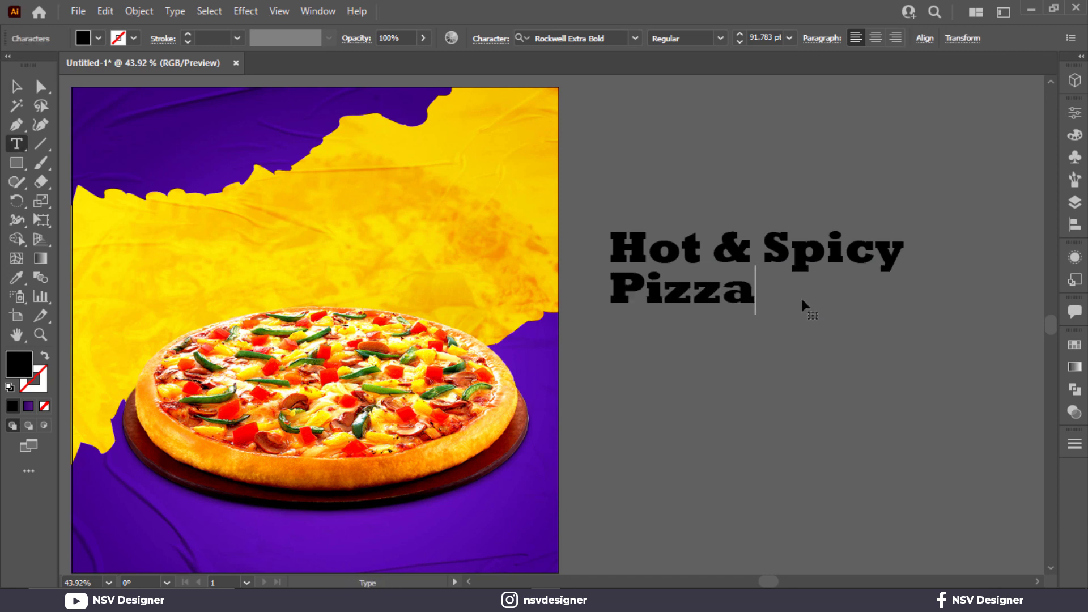
click(16, 86)
- Change the font of both the "Hot & Spicy" and "Pizza" lines to Hey August
shift+click(750, 232)
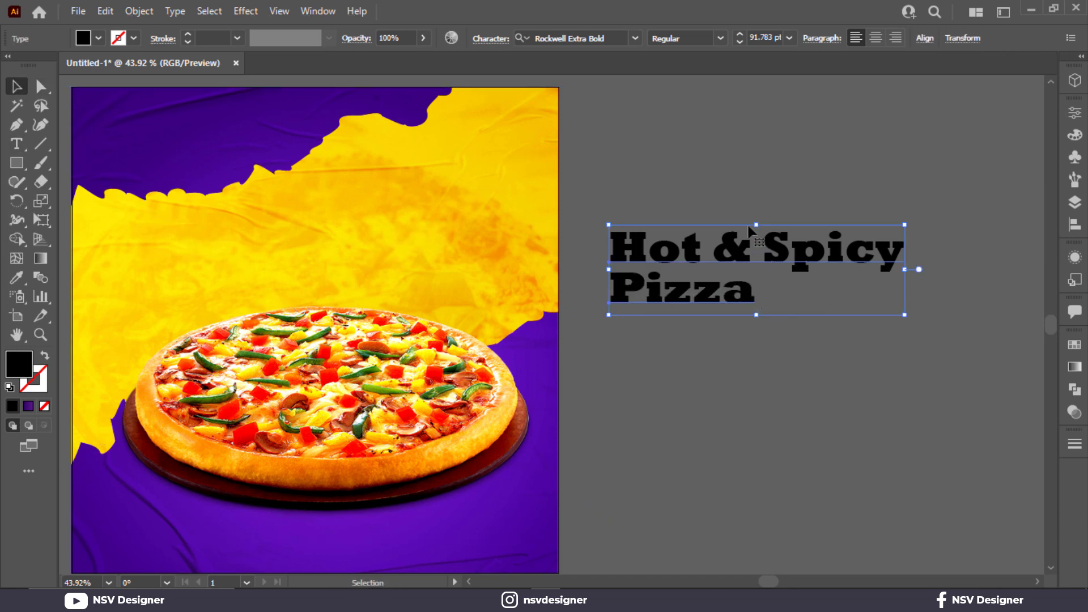
click(567, 38)
text(hr)
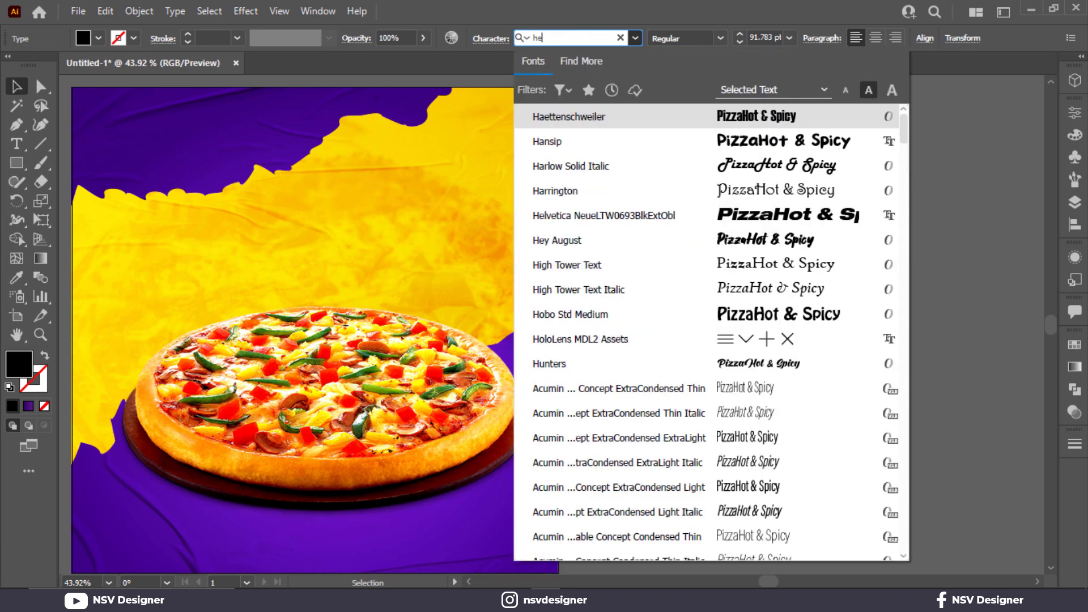
text(y aug)
key(Return)
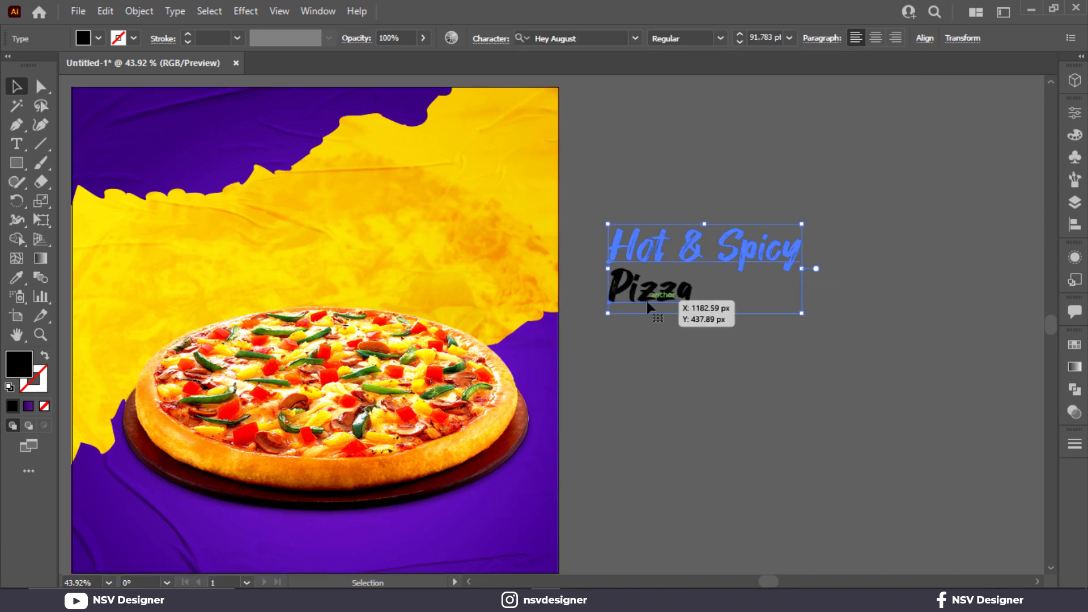
- Enlarge the "Pizza" text to about 225 pt beneath the "Hot & Spicy" line
click(725, 379)
click(682, 295)
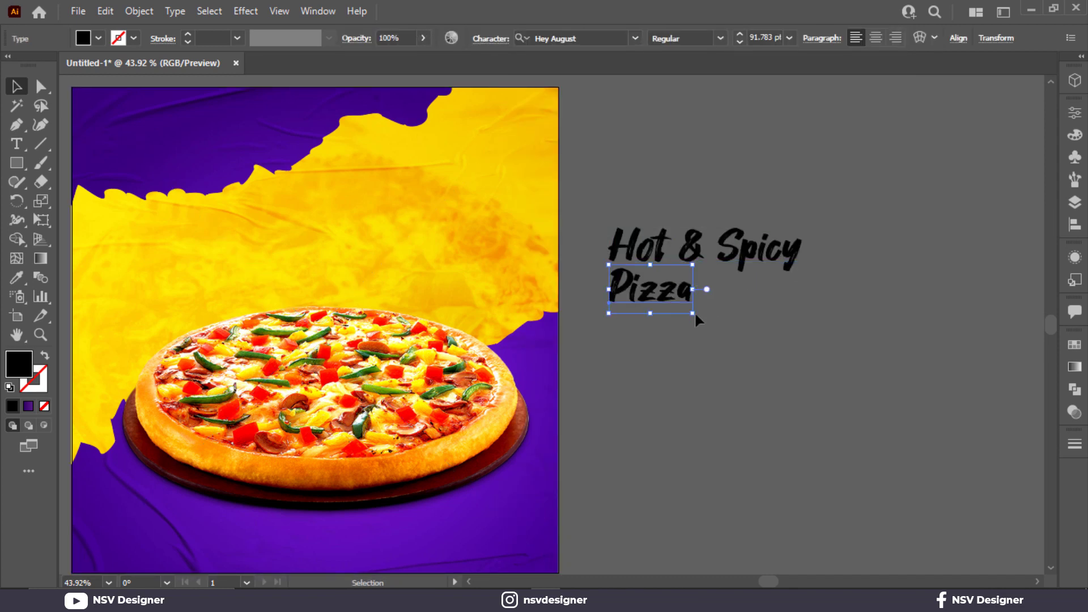
drag(695, 312, 891, 382)
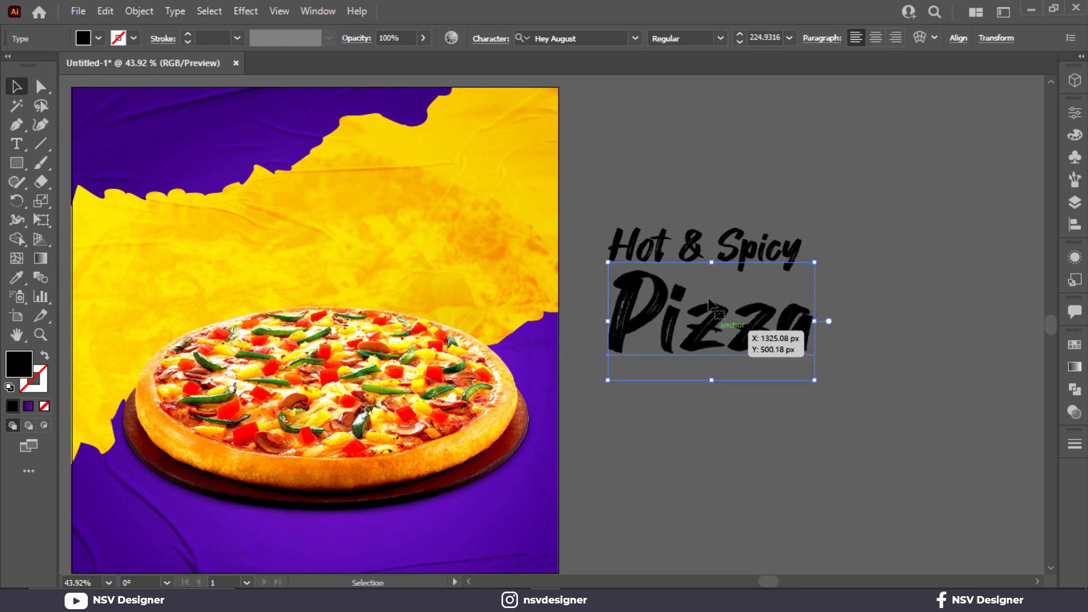
- Shrink "Hot & Spicy" to about 54 pt, fit it above the "zza" letters, and nudge "Pizza" slightly into place
click(754, 199)
click(732, 249)
drag(737, 249, 821, 282)
drag(888, 256, 808, 280)
click(762, 254)
key(ctrl+1)
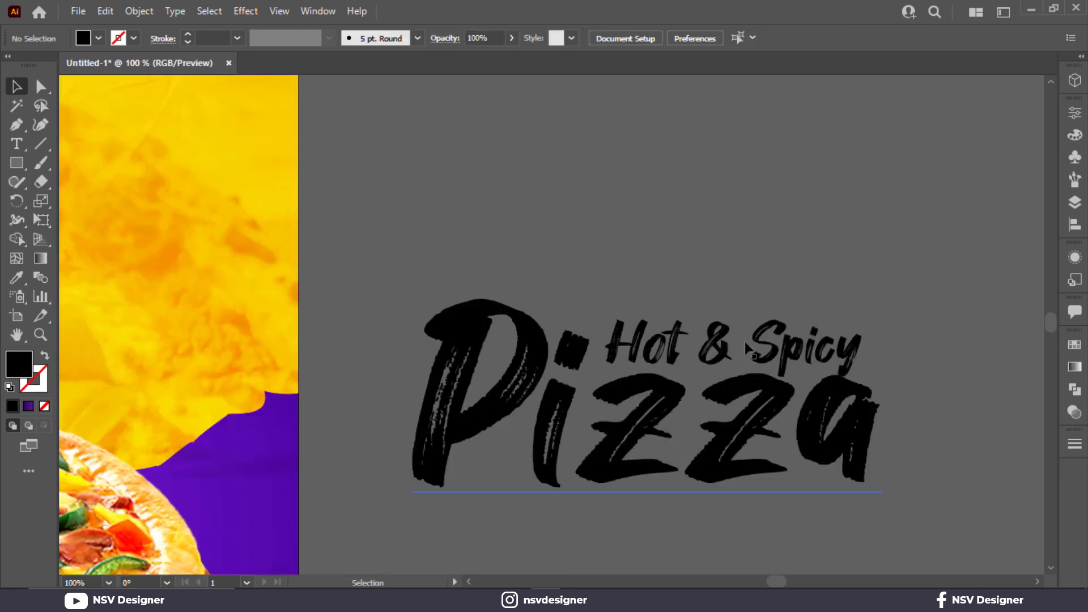
mouse_move(749, 347)
mouse_down()
mouse_move(742, 331)
mouse_move(754, 353)
mouse_up()
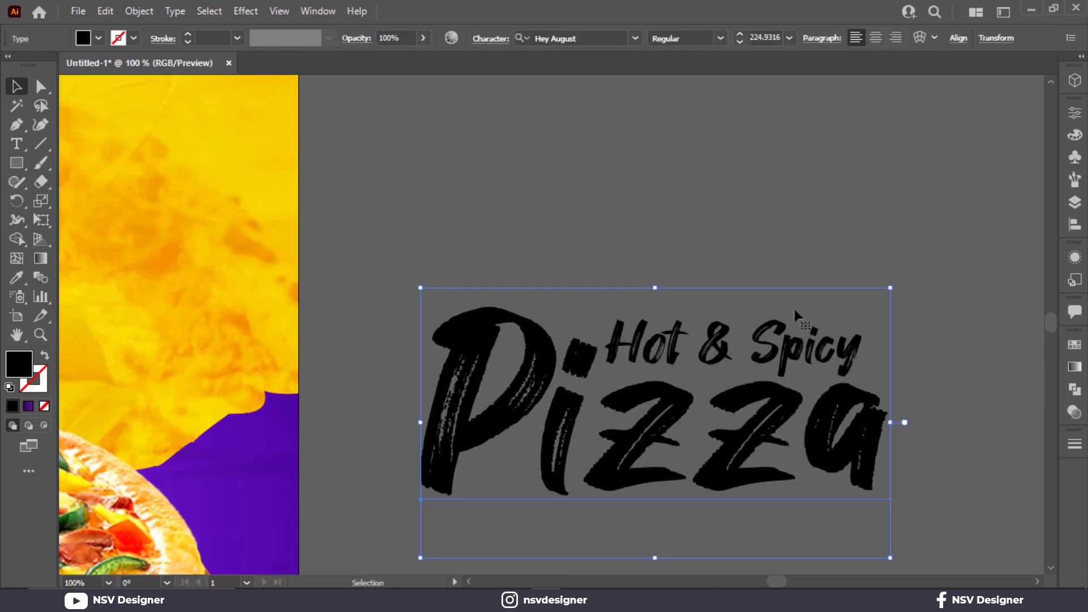
- Enlarge "Hot & Spicy" to about 62 pt while "Pizza" is locked, and unlock everything
key(ctrl+2)
click(790, 341)
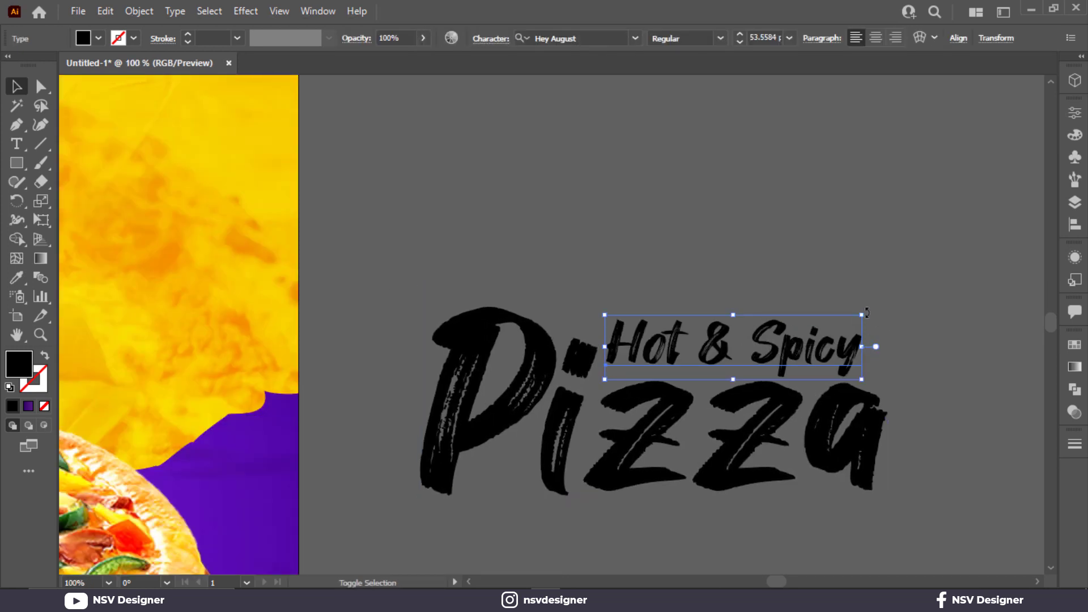
drag(863, 314, 908, 302)
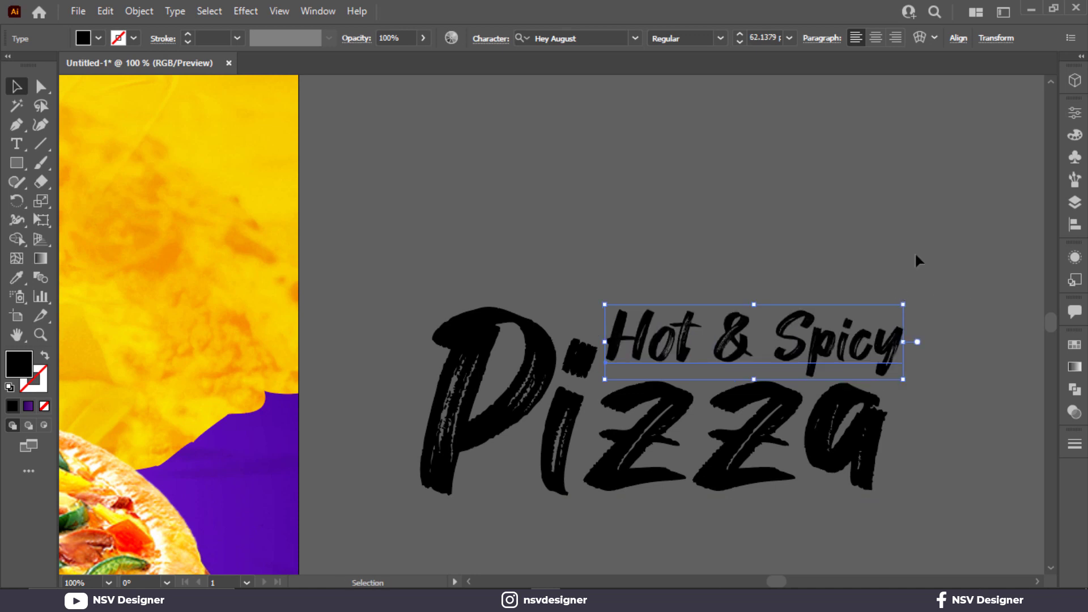
click(916, 258)
drag(944, 269, 852, 429)
click(924, 262)
key(ctrl+alt+2)
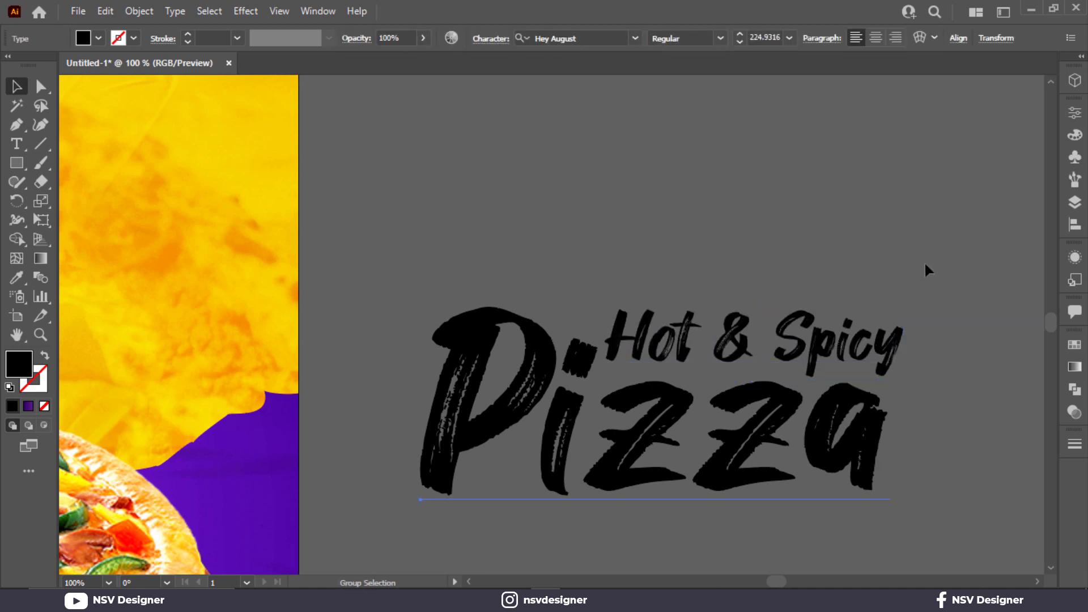
- Group the two text lines, move them onto the yellow strip above the pizza, and tilt them slightly upward
key(ctrl+0)
drag(869, 205, 542, 282)
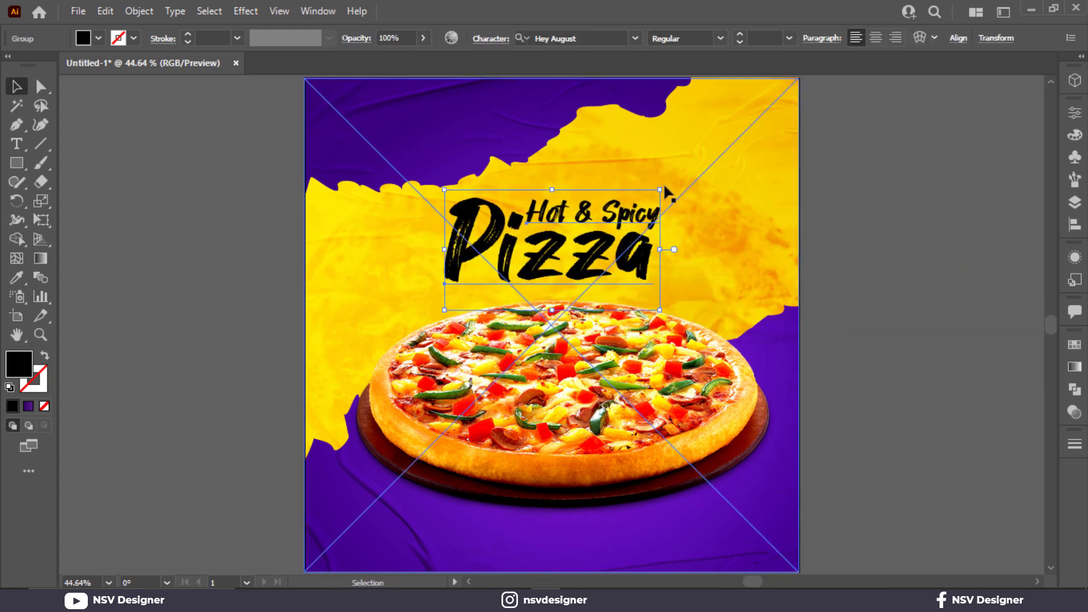
drag(667, 183, 657, 168)
- Lock the background clip group and the pizza cutout
click(796, 177)
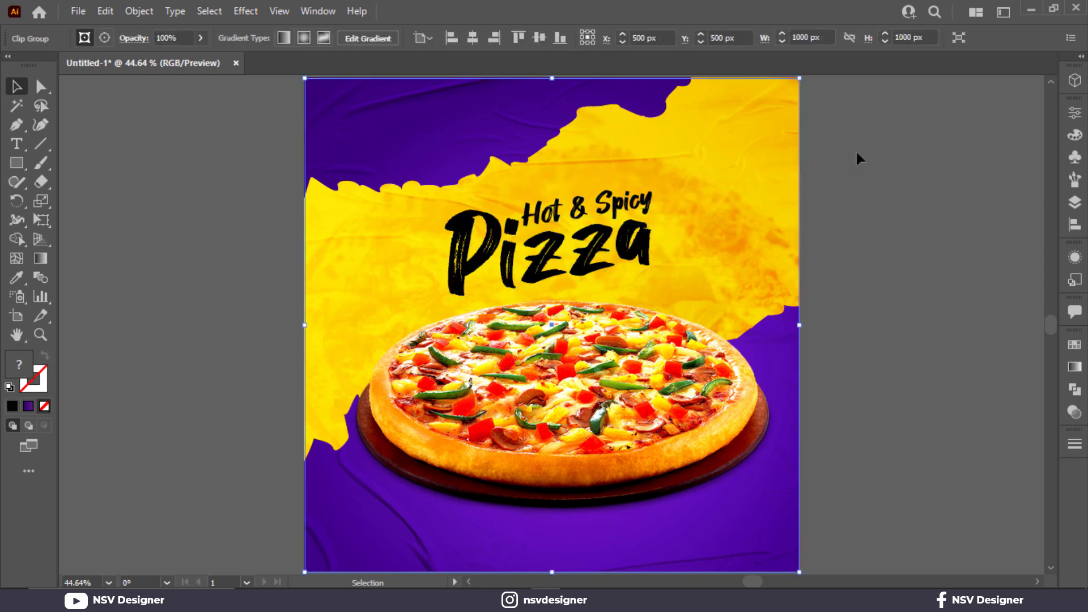
shift+click(781, 343)
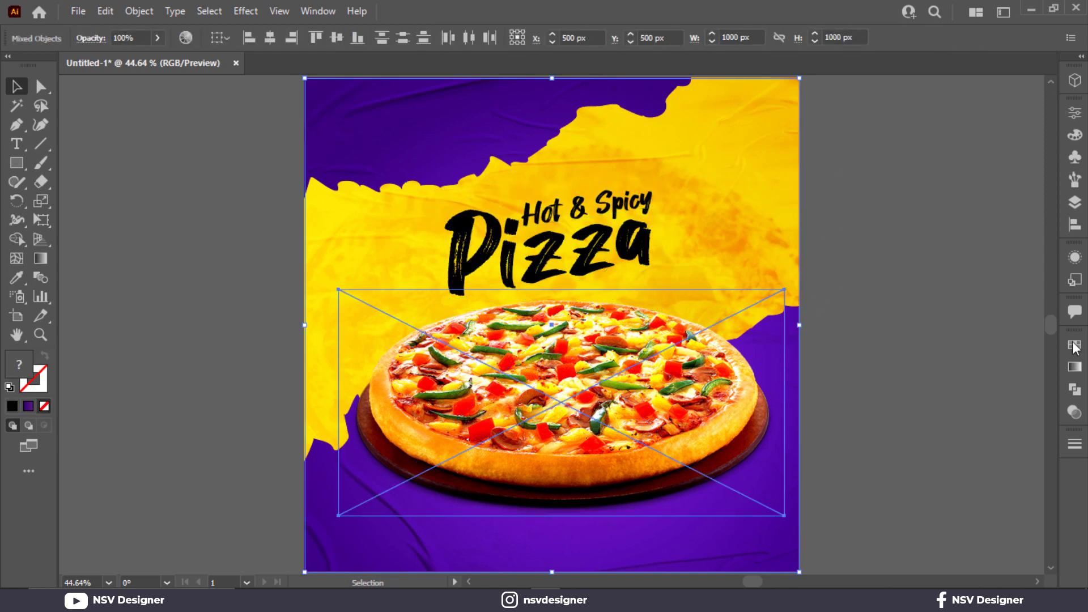
click(861, 281)
drag(759, 176, 759, 176)
key(ctrl+2)
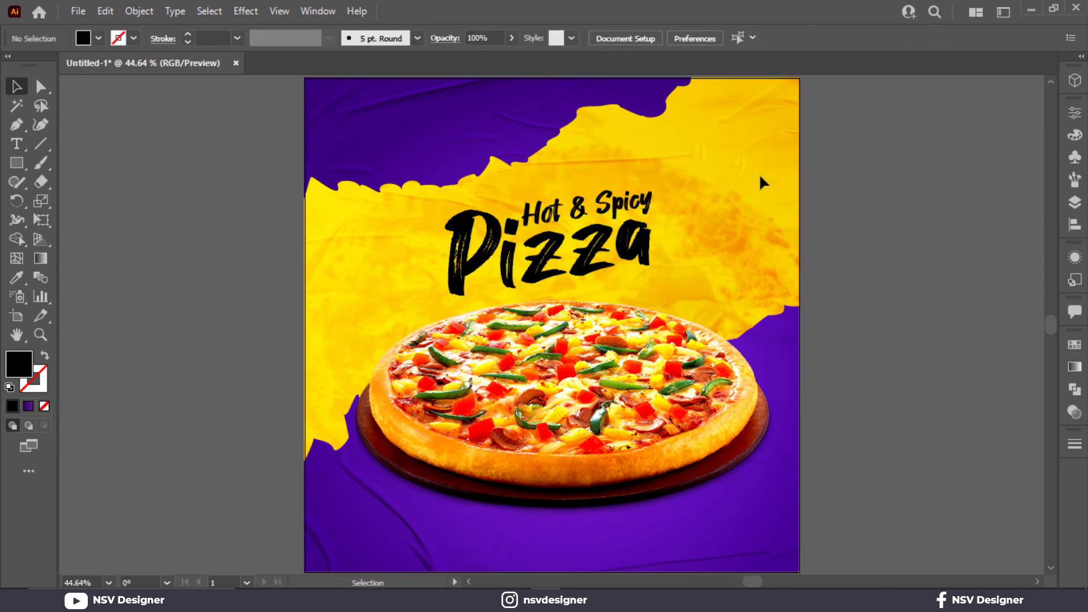
- Enlarge the title group across the yellow strip and tilt it more steeply
click(594, 201)
drag(662, 285, 736, 318)
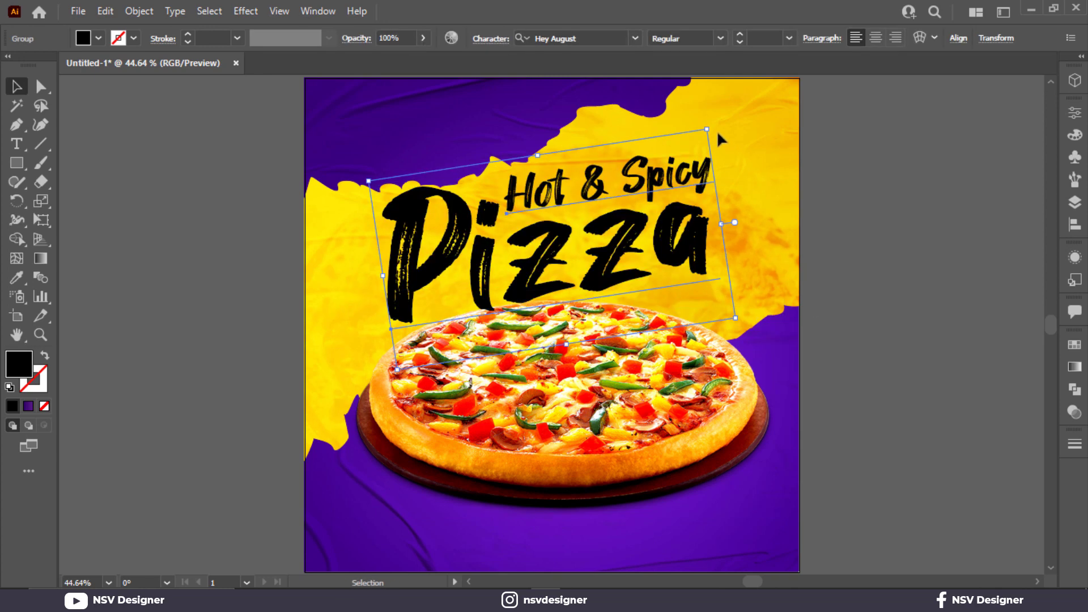
drag(713, 125, 704, 113)
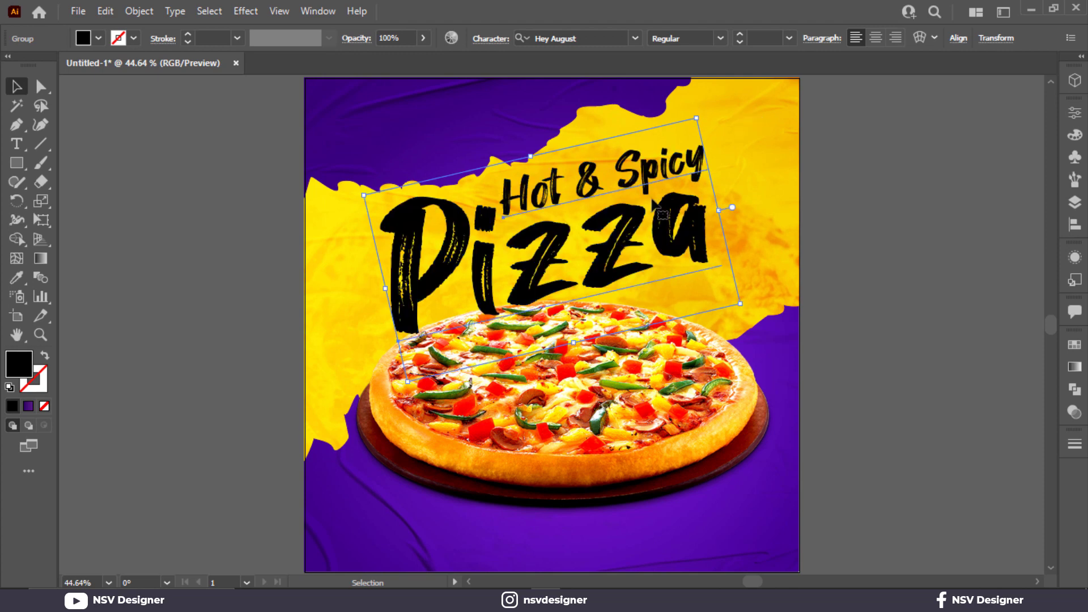
drag(652, 202, 653, 216)
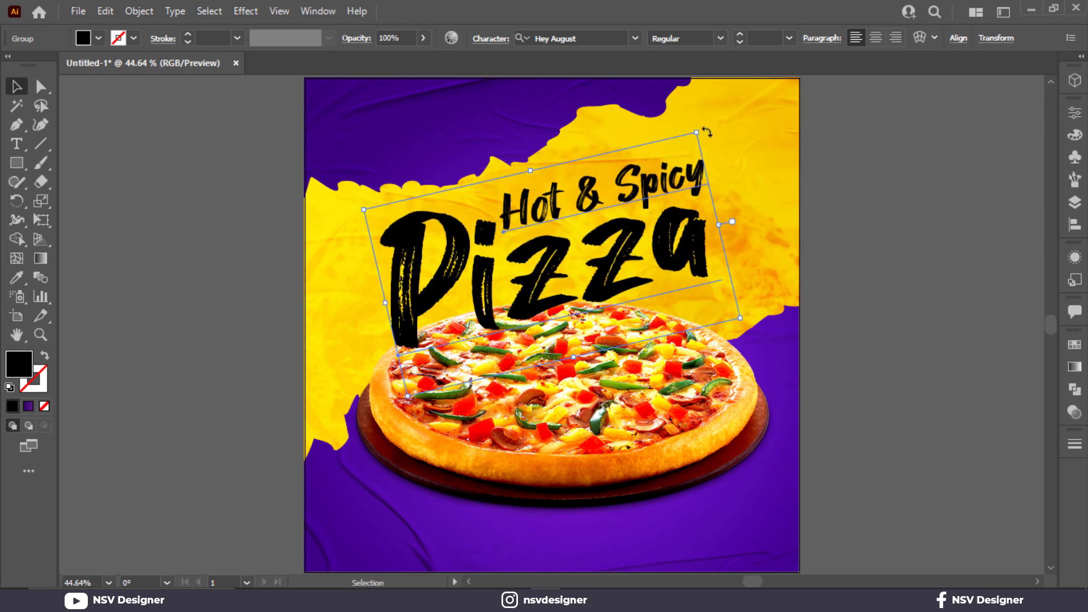
mouse_move(696, 119)
mouse_down()
mouse_move(688, 138)
mouse_move(698, 108)
mouse_up()
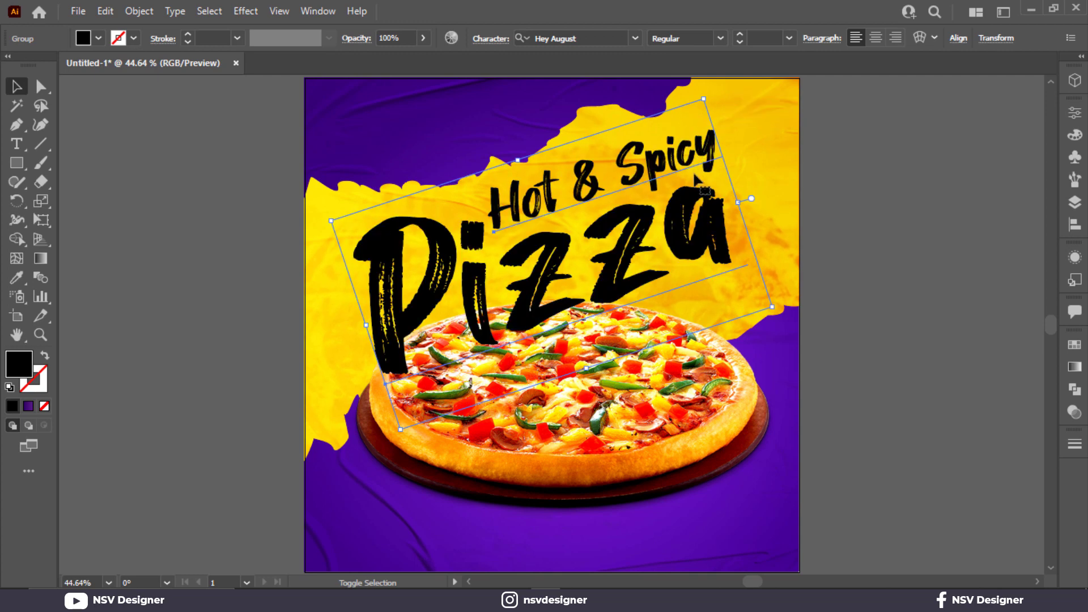
- Place the title behind the pizza, shrink it slightly, and set its tilt to about 15°, lowering it a little
key(ctrl)
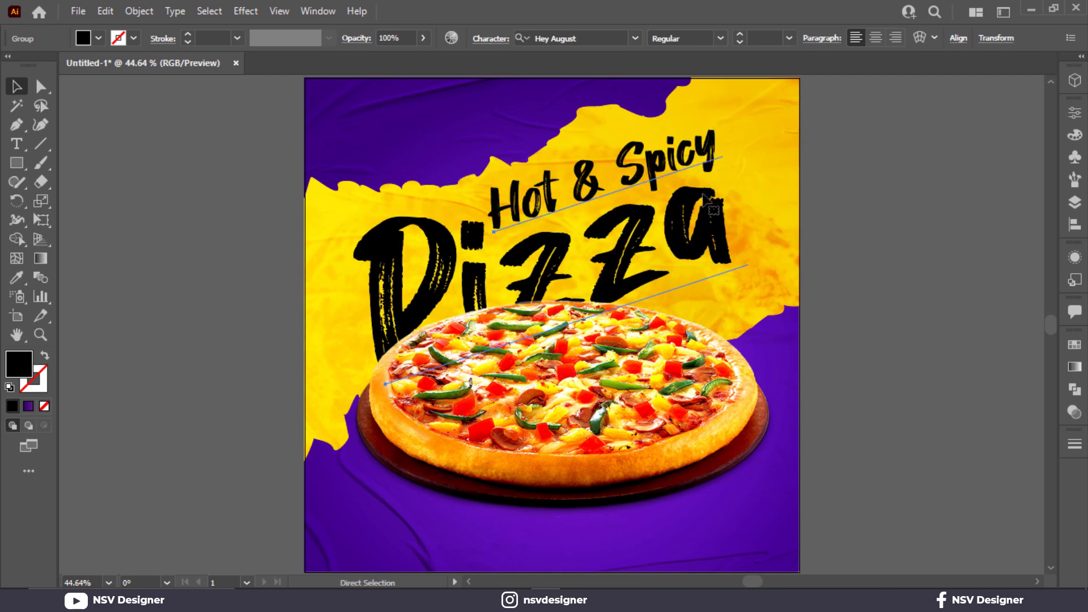
mouse_move(681, 254)
mouse_down()
mouse_move(687, 243)
mouse_move(658, 238)
mouse_move(660, 247)
mouse_up()
drag(747, 299, 699, 246)
drag(751, 288, 751, 300)
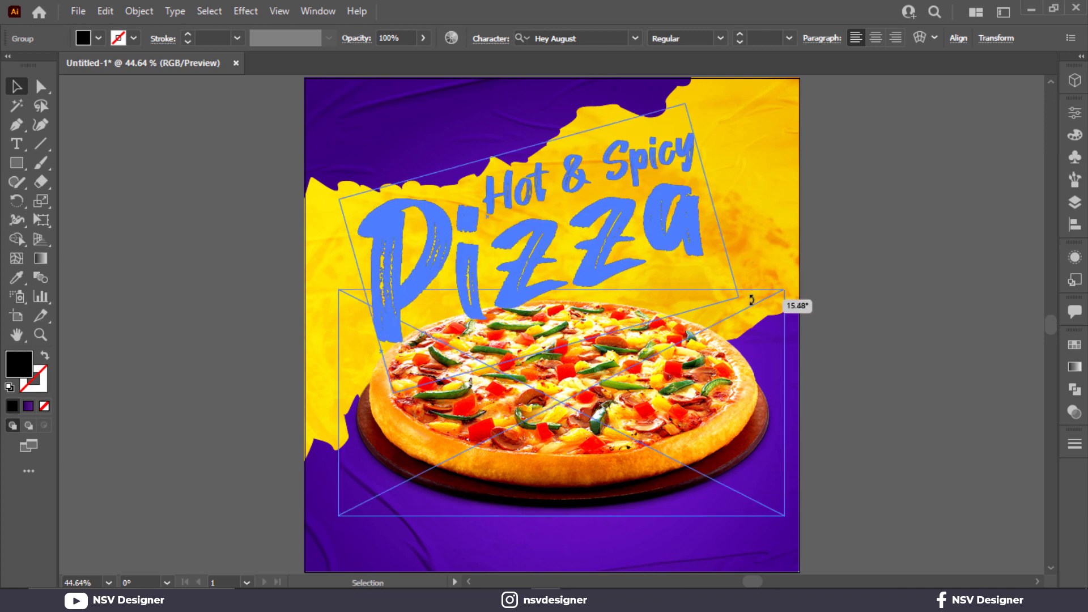
drag(642, 230, 642, 240)
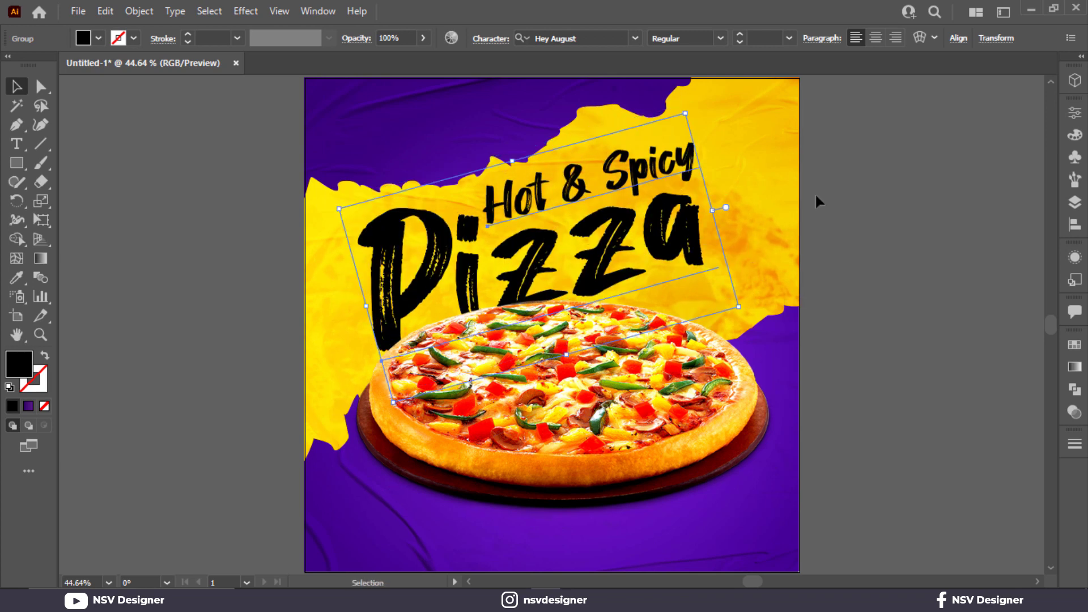
- Isolate the background clip group and lock its paper texture overlay
click(816, 194)
double_click(764, 230)
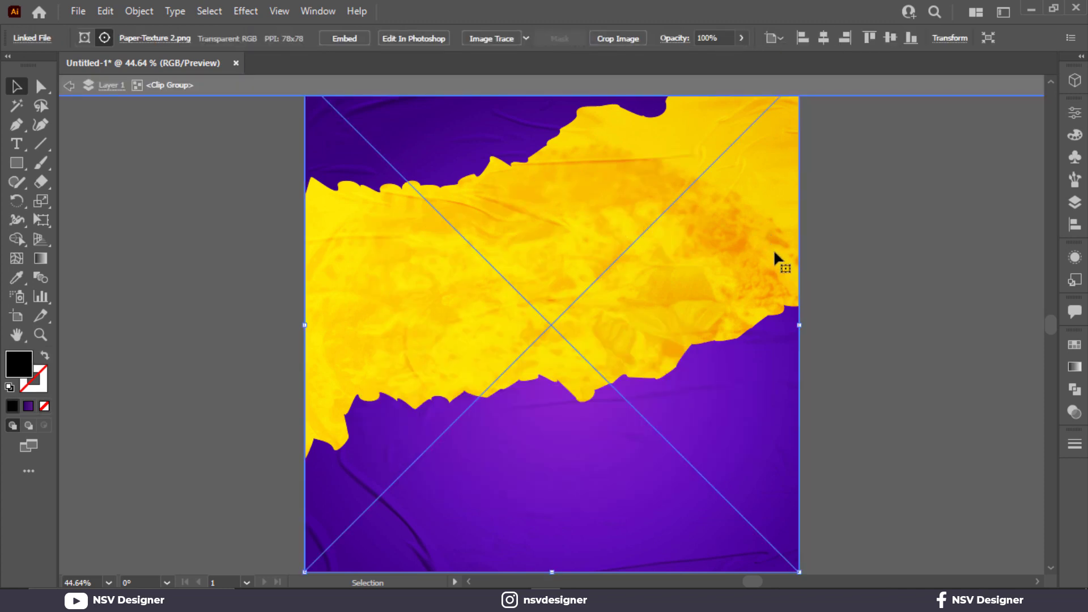
double_click(773, 249)
key(Escape)
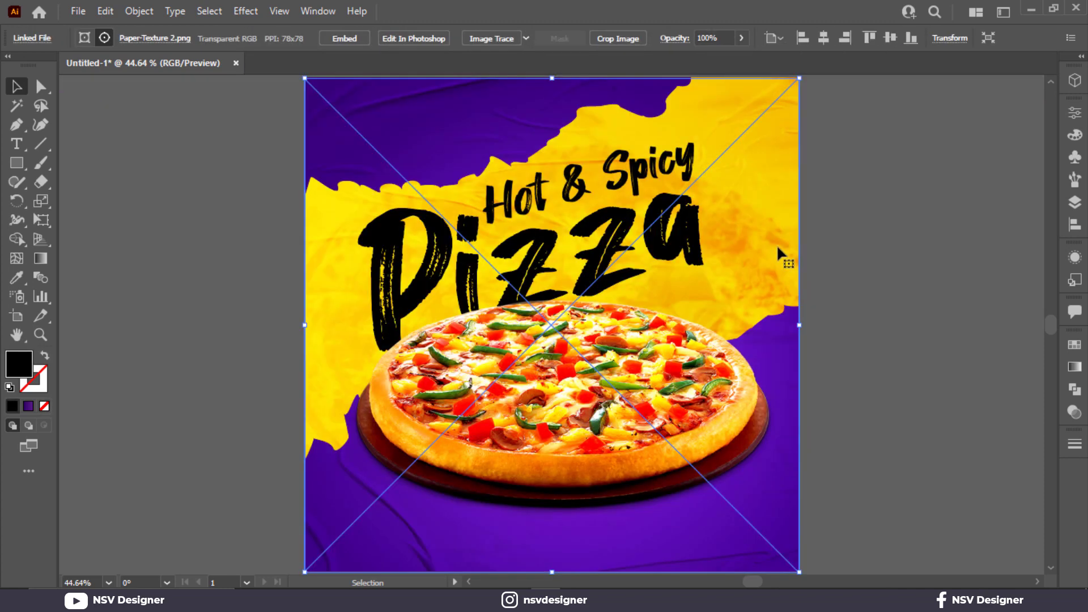
double_click(774, 250)
drag(781, 276, 780, 306)
key(ctrl+z)
key(ctrl+2)
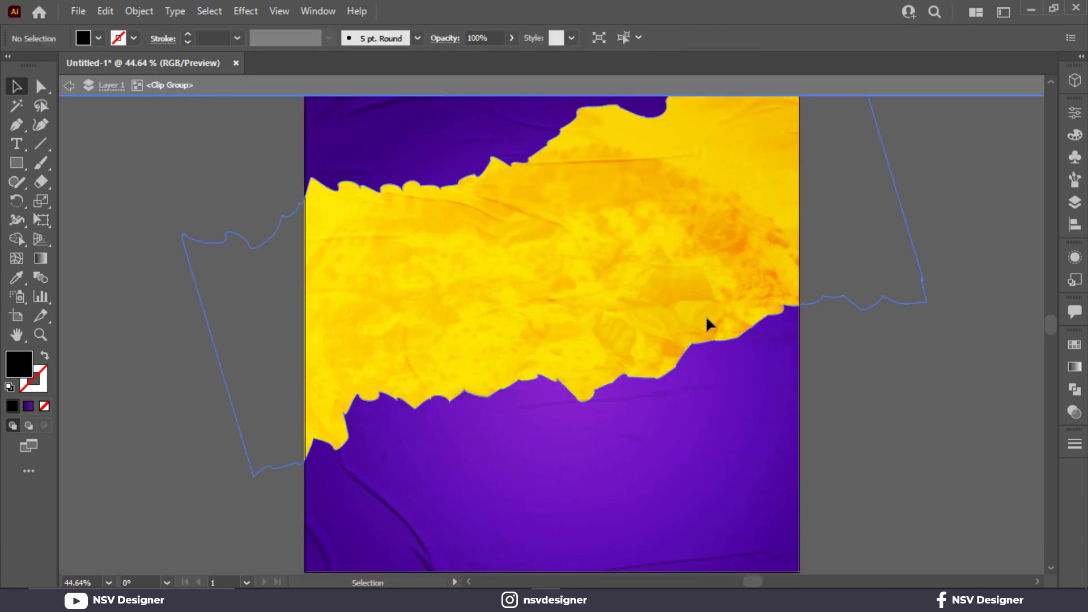
- Rotate the yellow torn-paper strip 180° within the background clip group
click(706, 317)
drag(883, 248, 884, 250)
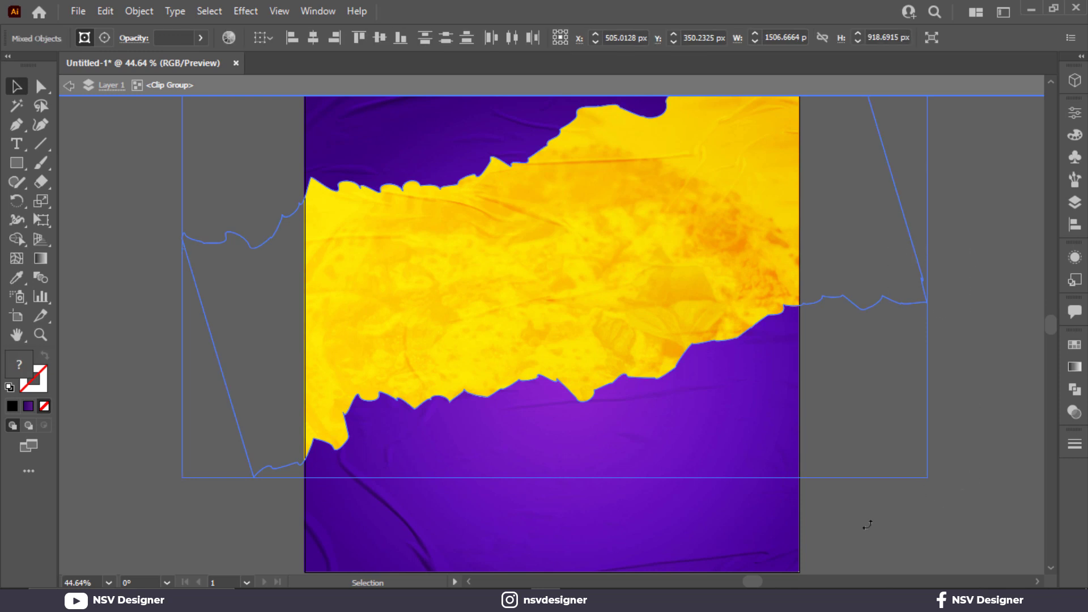
drag(867, 524, 110, 152)
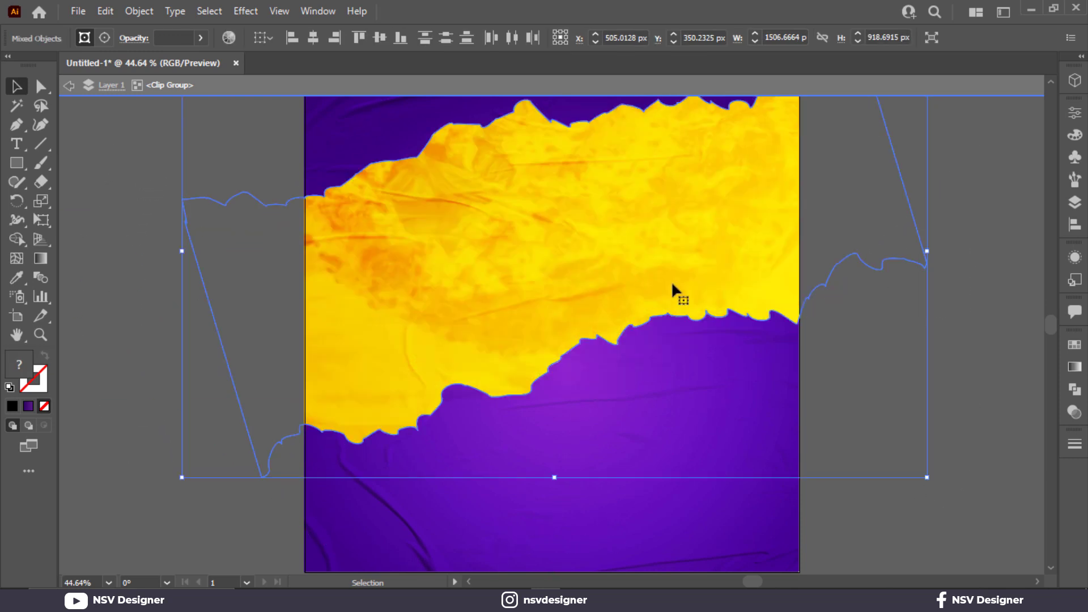
click(923, 290)
- Rotate the pizza photo clipped inside the yellow strip 180° and leave isolation mode
double_click(707, 258)
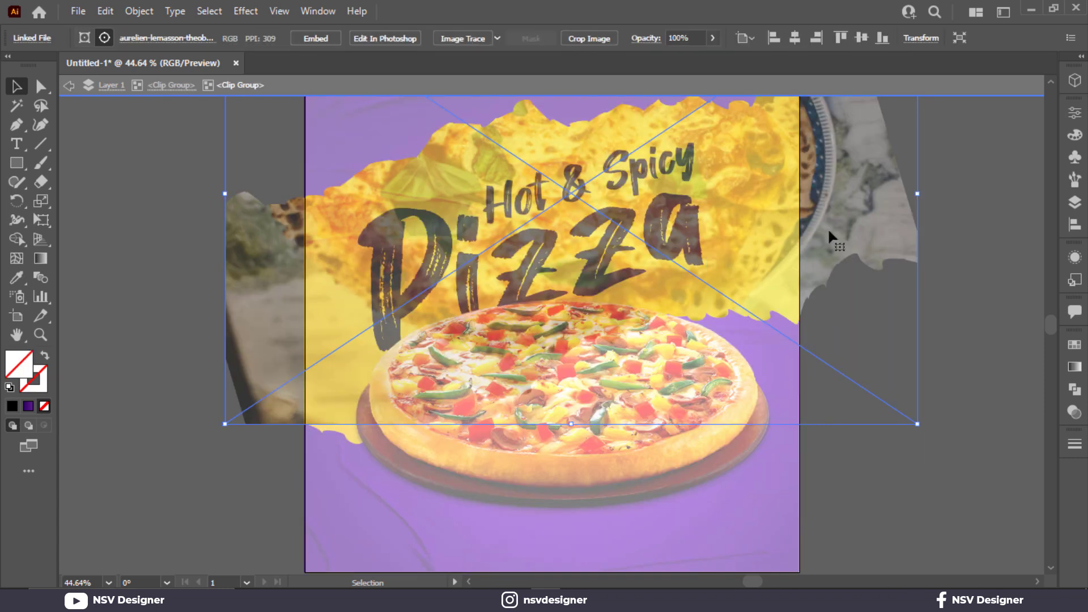
right_click(876, 220)
click(836, 234)
drag(917, 445, 158, 238)
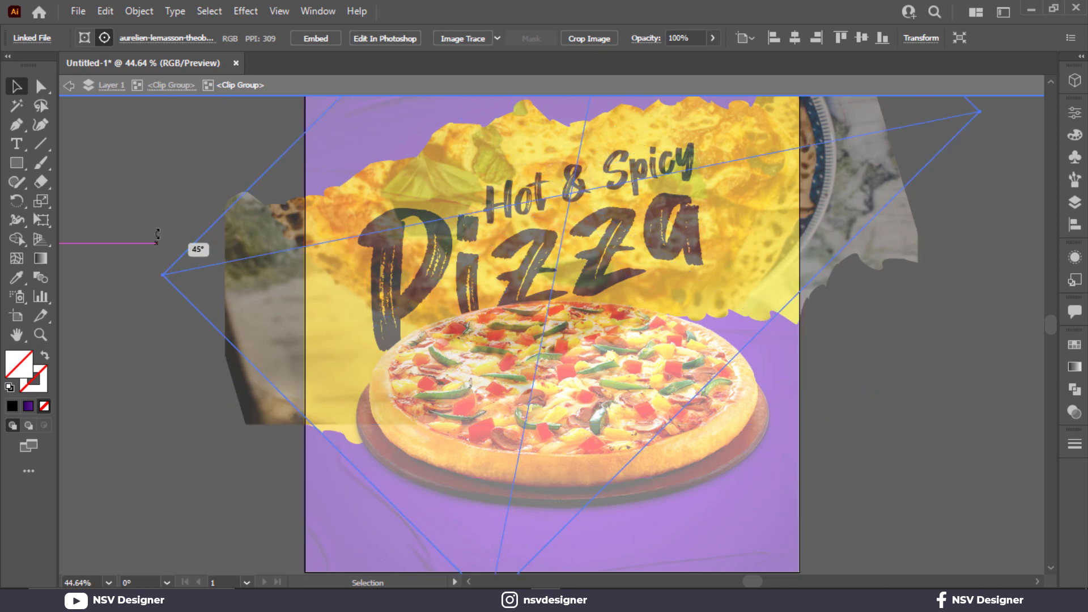
drag(188, 113, 193, 110)
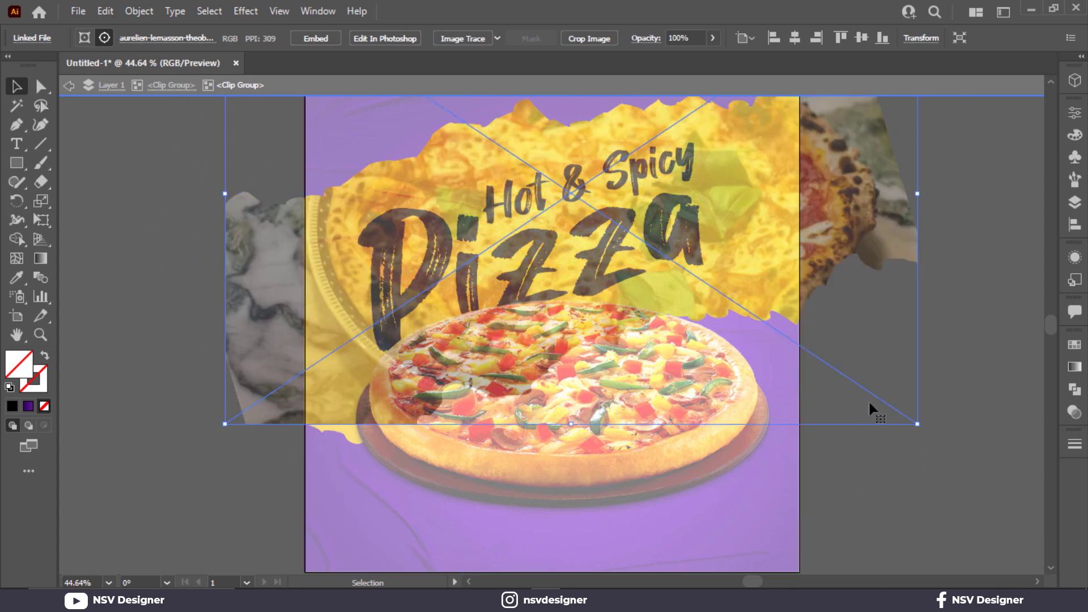
double_click(968, 407)
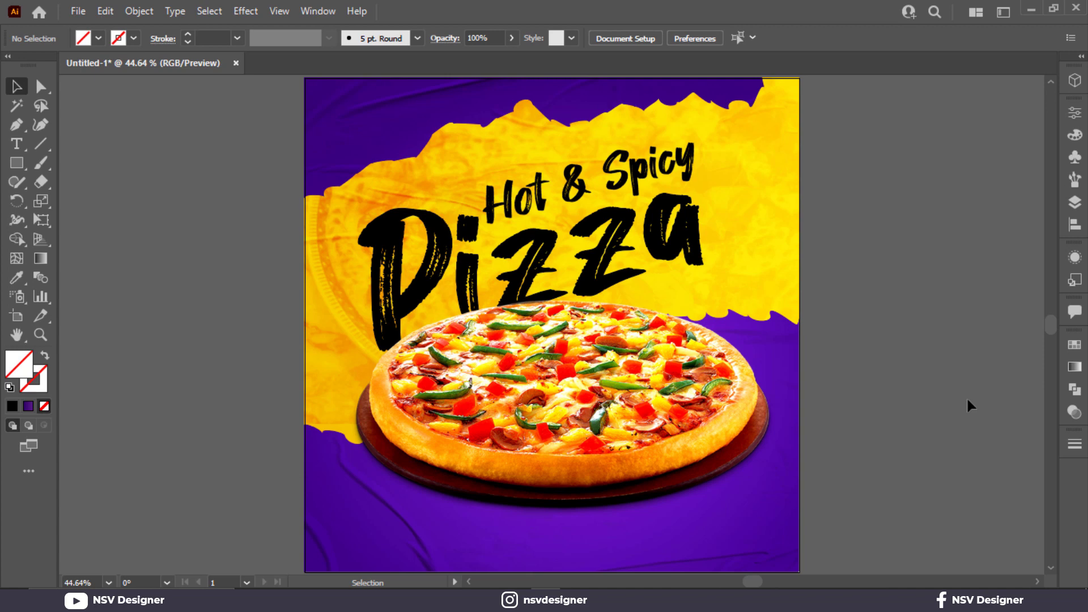
- Move the title group slightly higher on the yellow strip
click(664, 201)
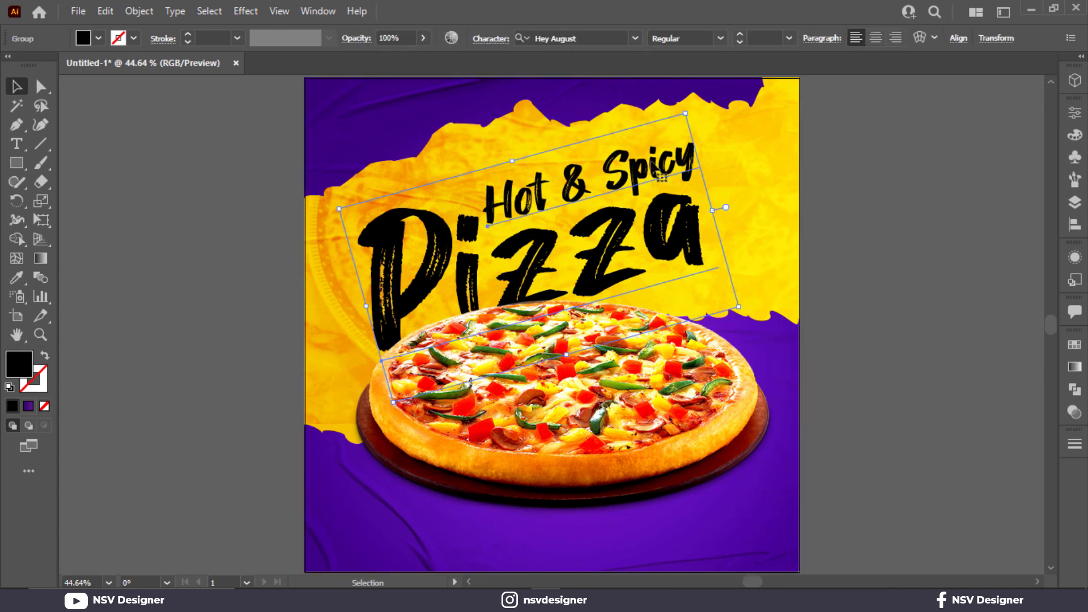
drag(650, 215, 648, 196)
click(731, 388)
click(984, 405)
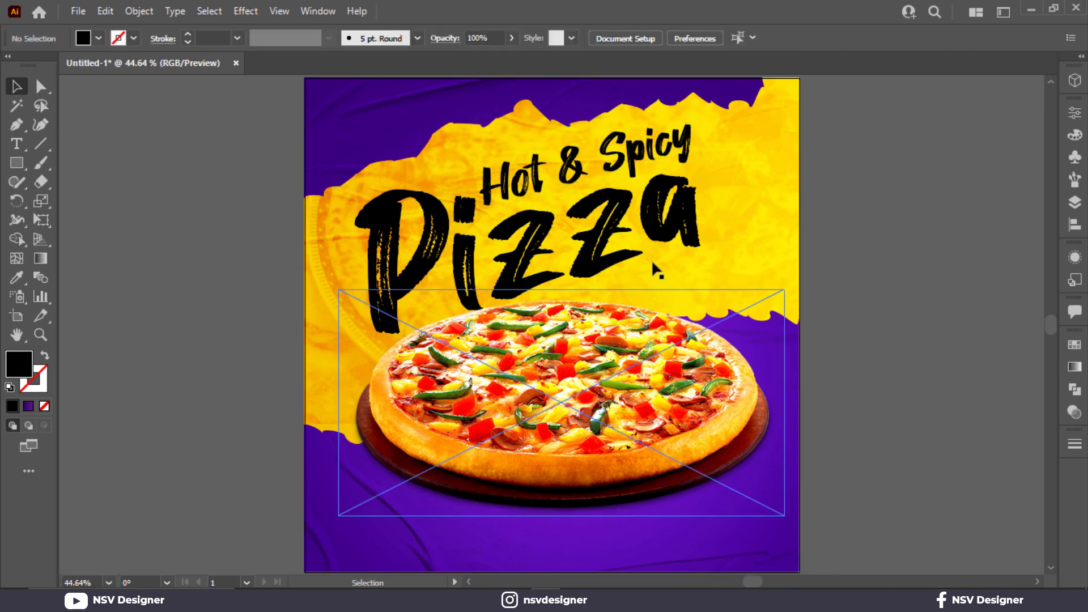
- Lower the title a little, reduce its tilt slightly, and center it horizontally on the artboard
click(665, 231)
drag(666, 232, 668, 236)
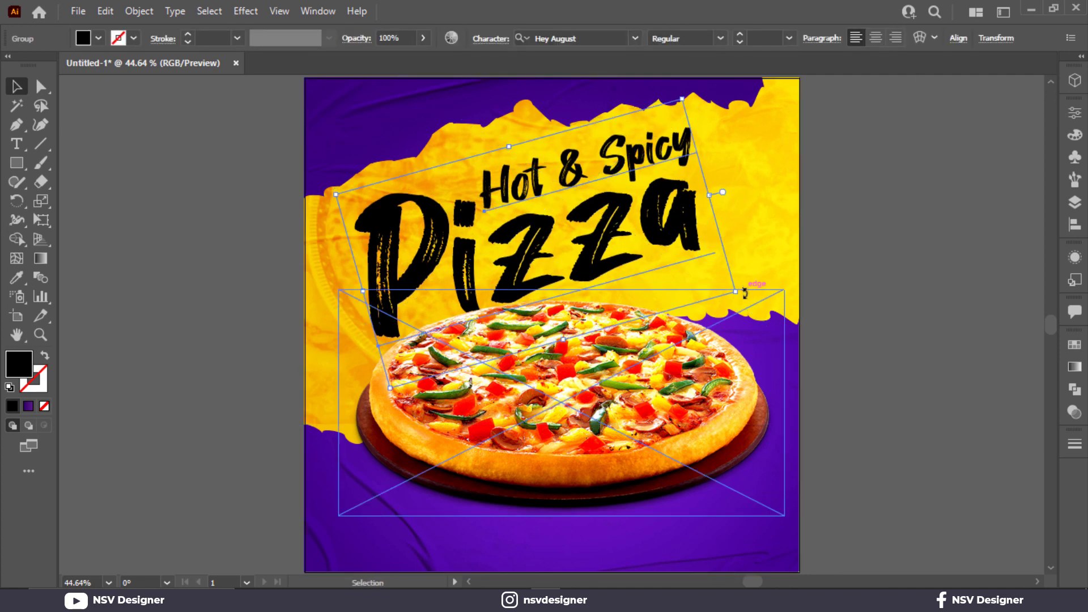
drag(674, 255, 694, 258)
click(958, 38)
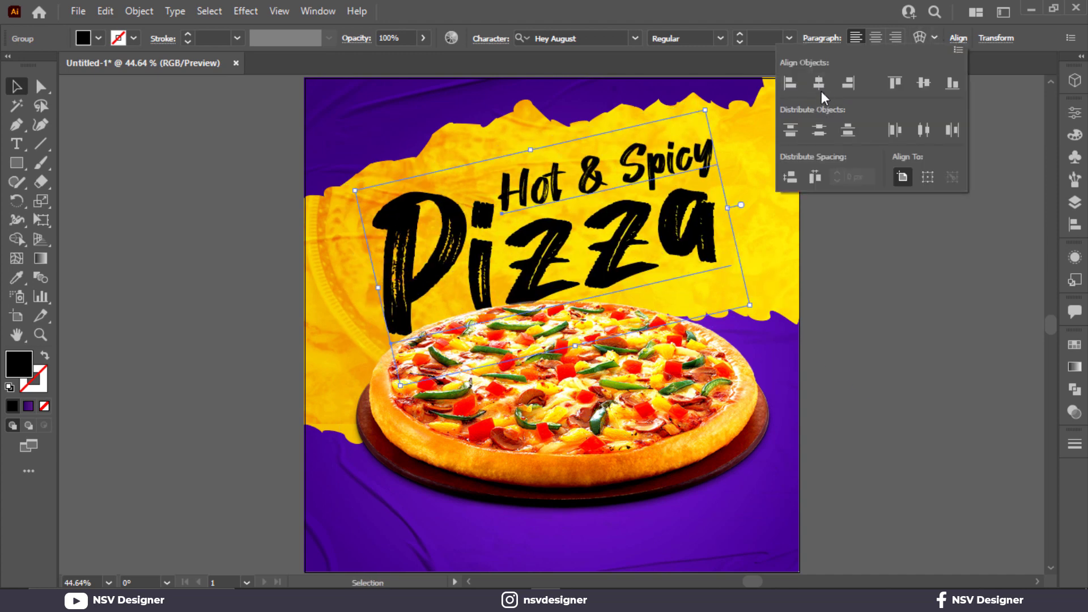
click(819, 87)
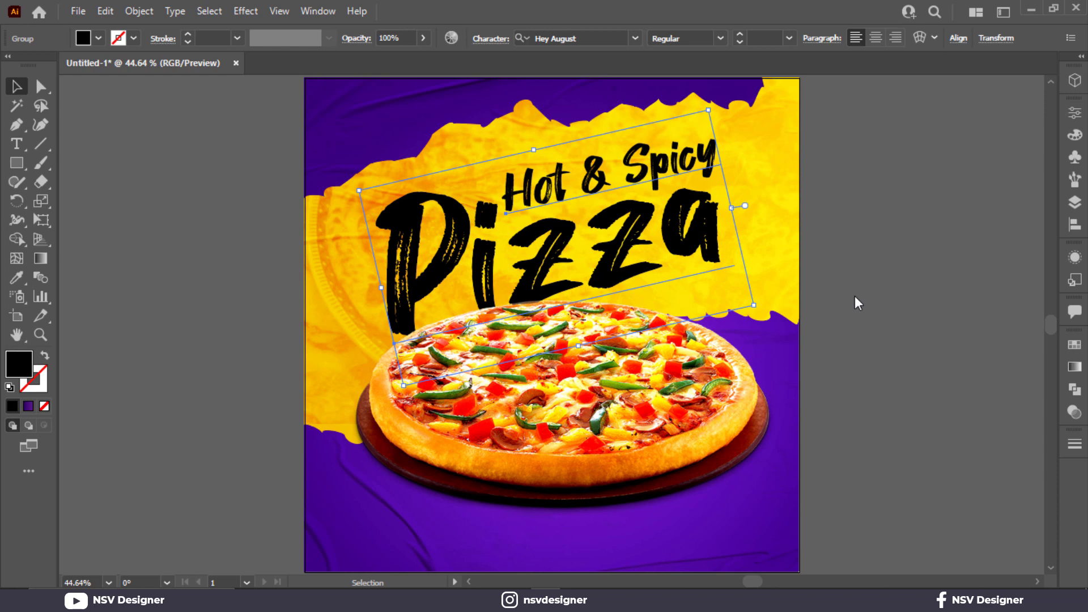
- Recolor the title with the dark purple 2e0066 sampled from the color swatches beside the artboard
key(ctrl+minus)
key(i)
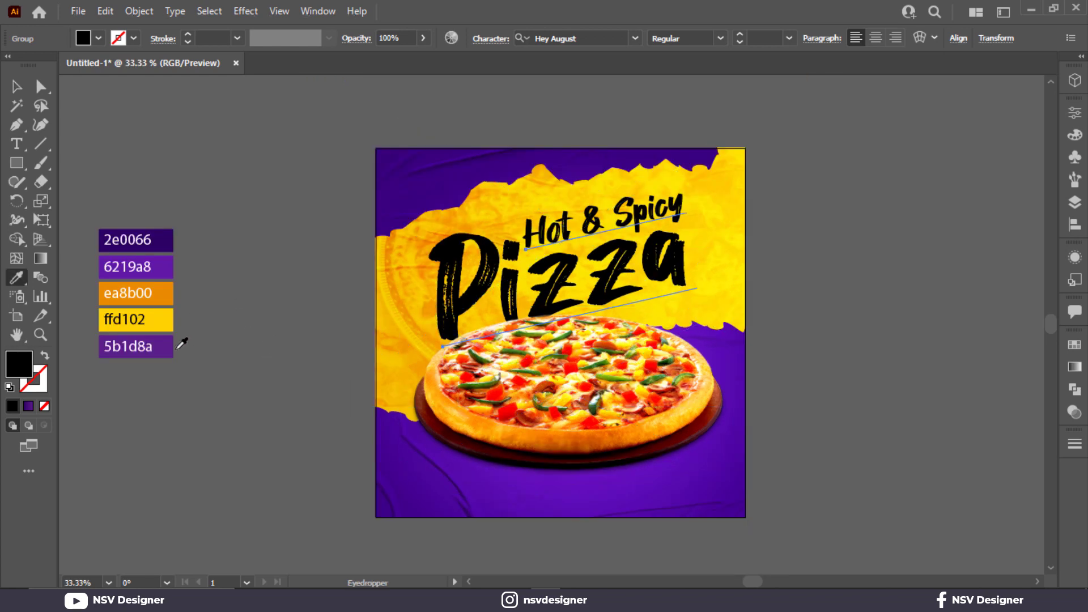
click(171, 346)
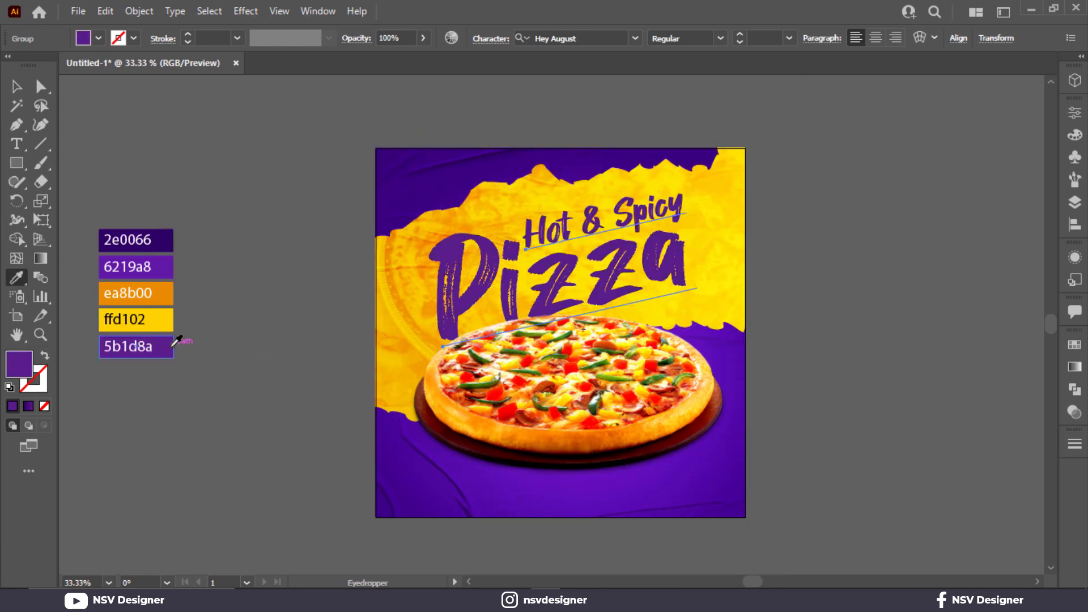
click(164, 237)
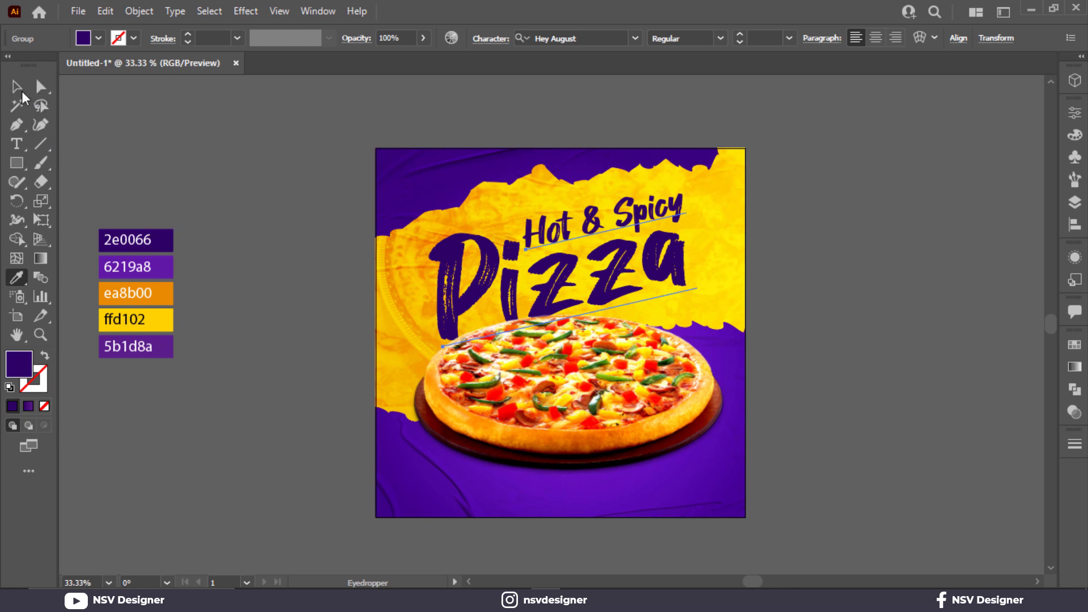
- Ungroup the "Hot & Spicy Pizza" title and convert its text to outlines
click(17, 87)
right_click(603, 286)
click(697, 443)
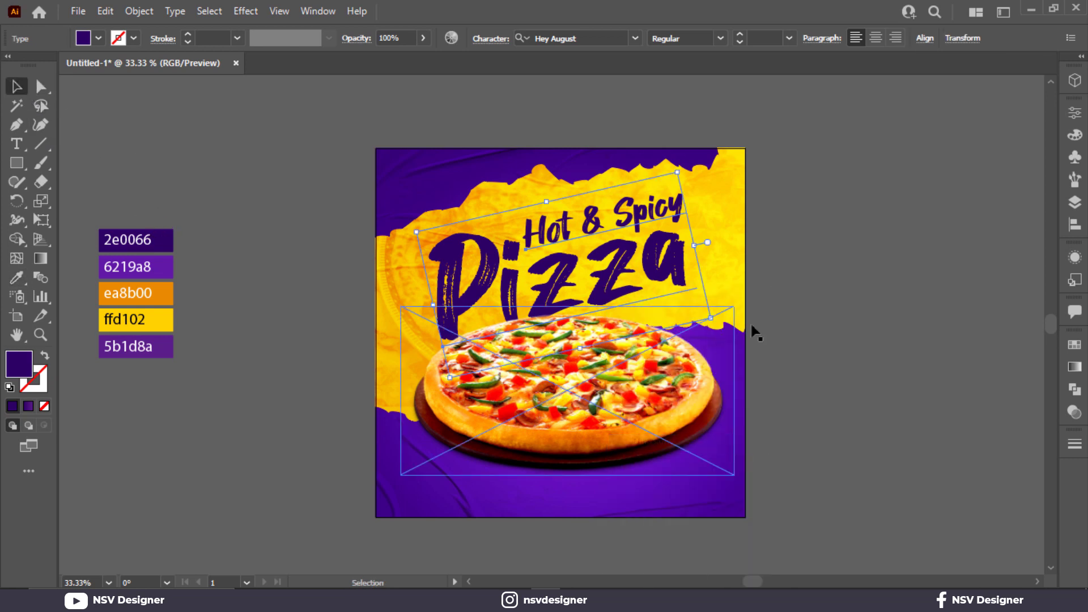
click(1078, 370)
click(893, 373)
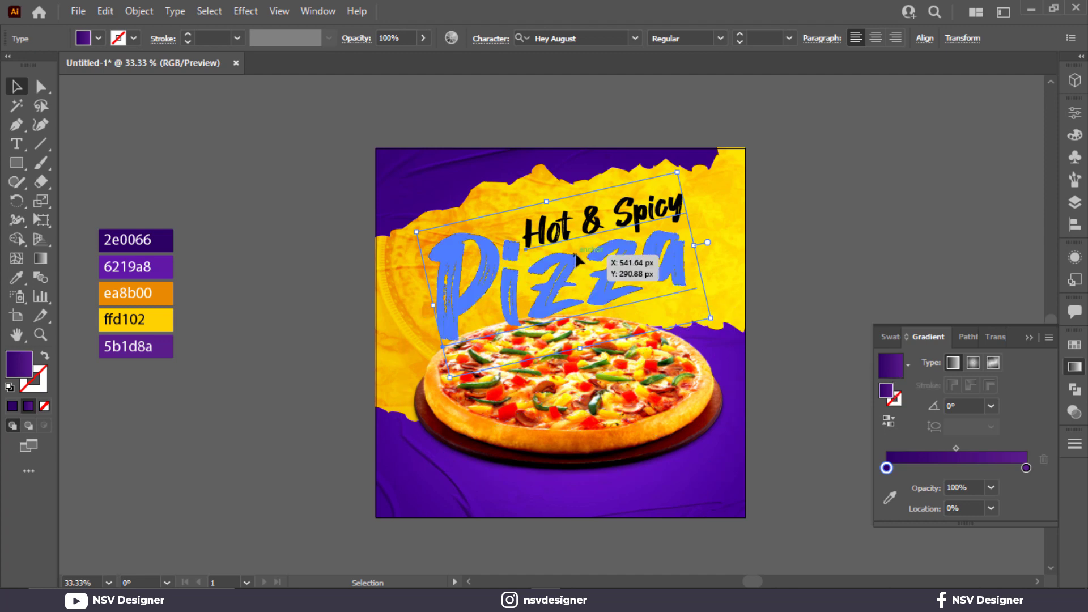
right_click(581, 278)
click(634, 367)
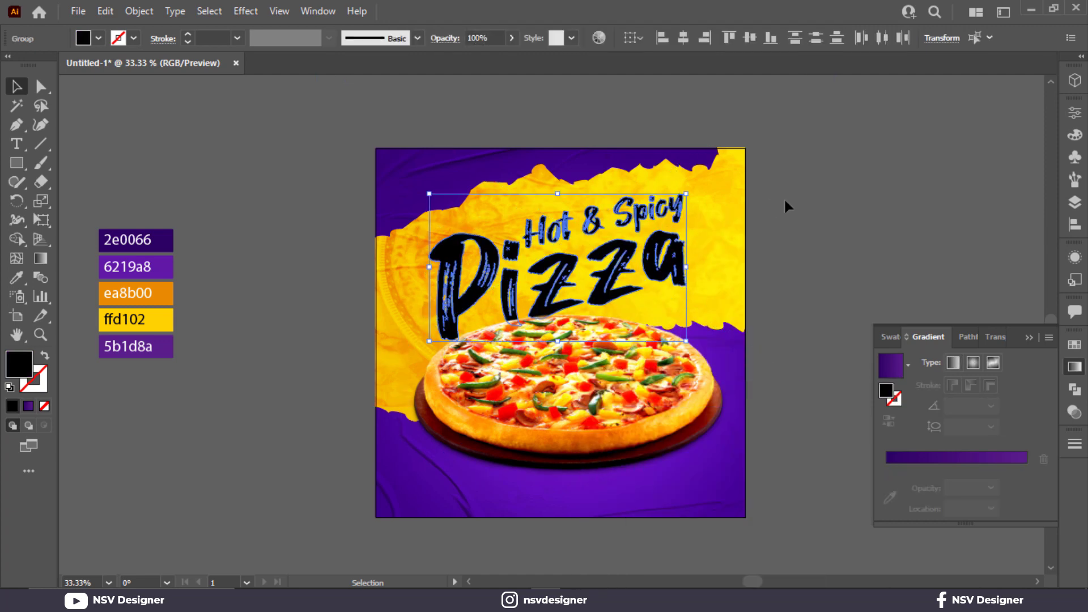
- Select both outlined title lines and fill them with the purple linear gradient
click(784, 197)
click(690, 256)
click(676, 263)
shift+click(674, 215)
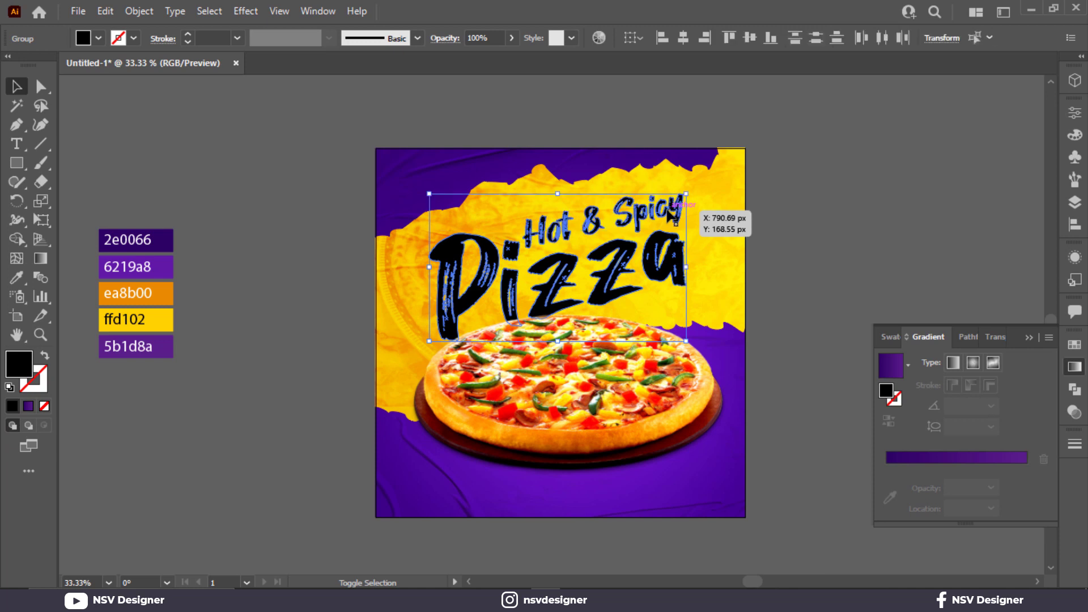
click(883, 373)
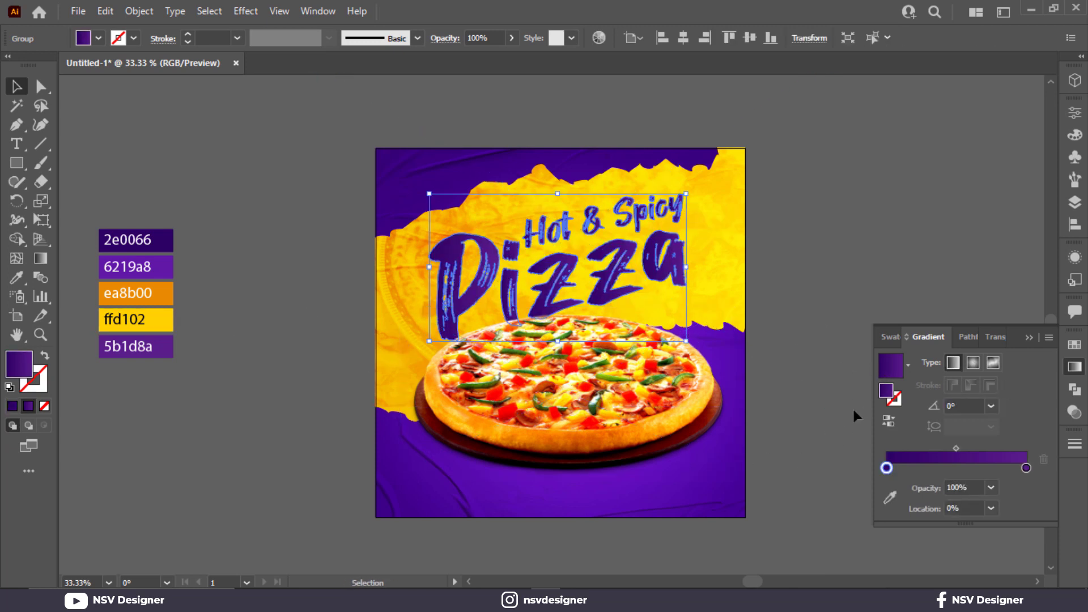
- Set the title gradient's start stop to 2e0066 and its end stop to 6219a8, sampling both from the color swatches
click(889, 498)
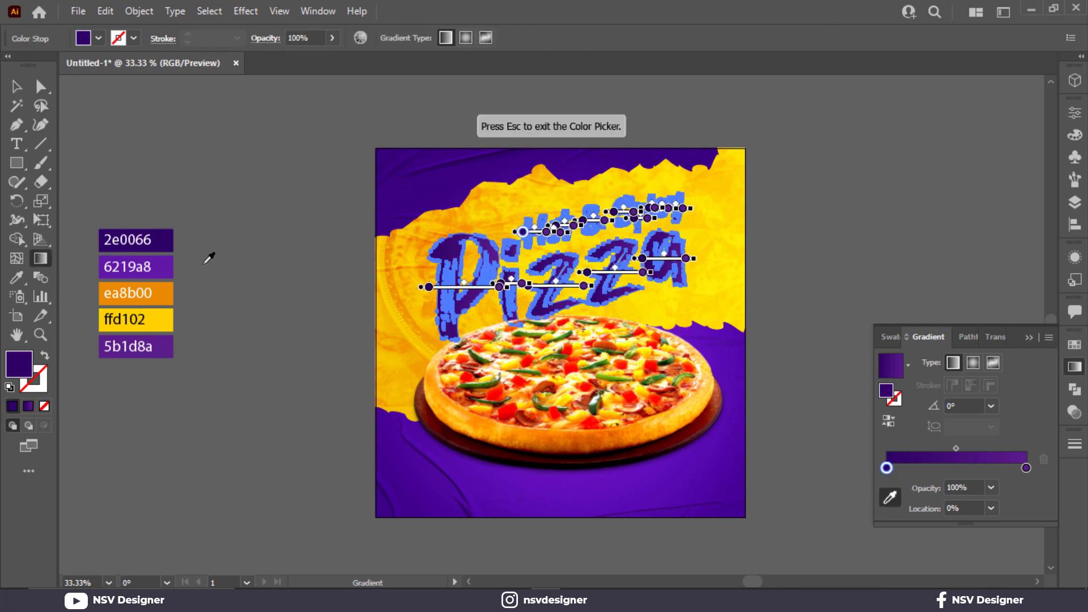
click(1026, 467)
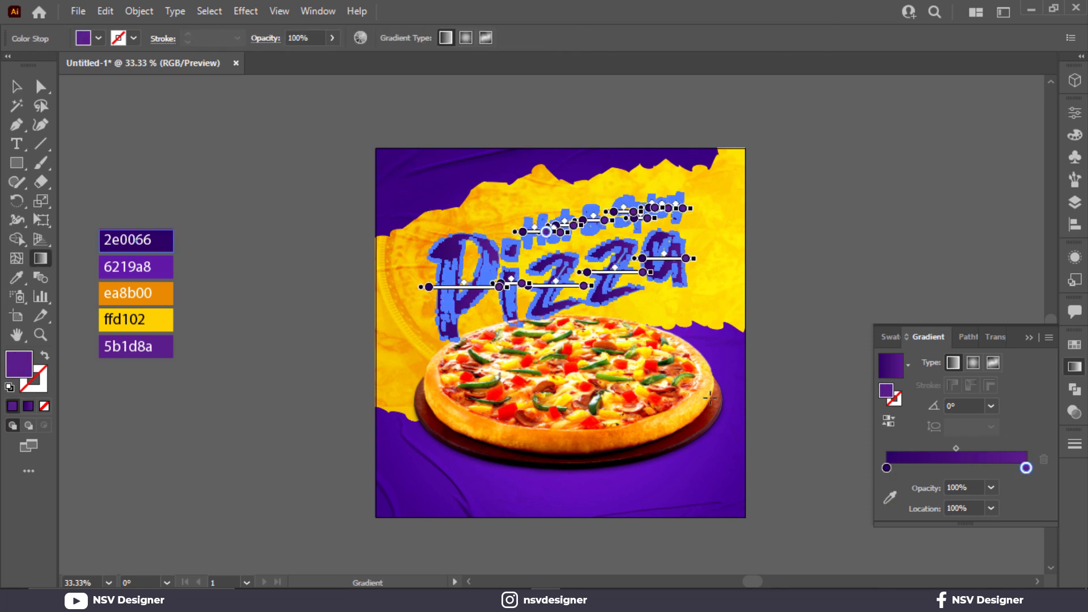
click(888, 499)
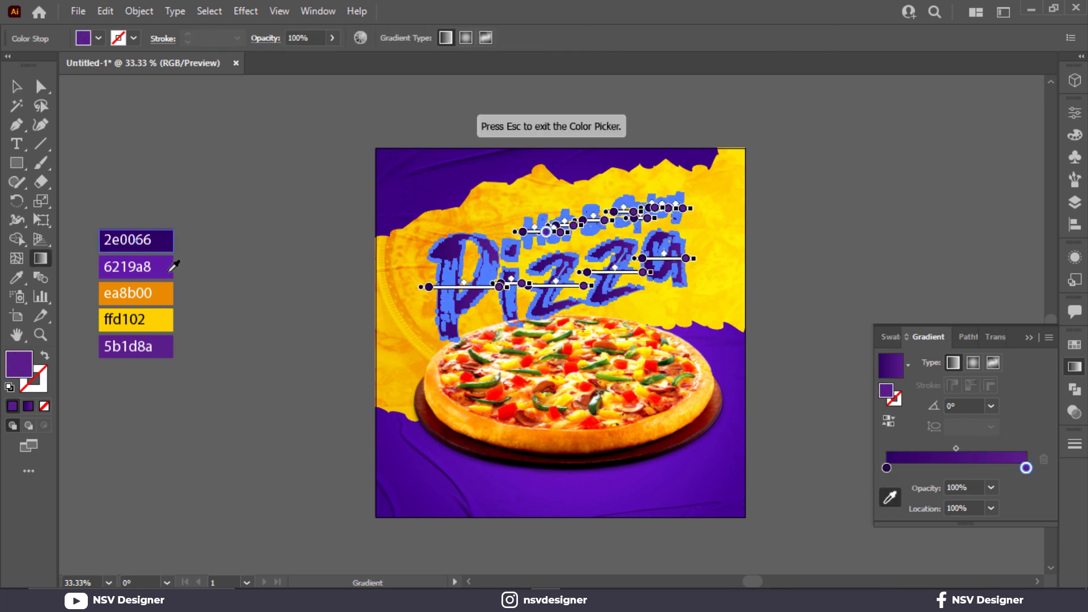
click(1029, 339)
scroll(541, 271, up, 3)
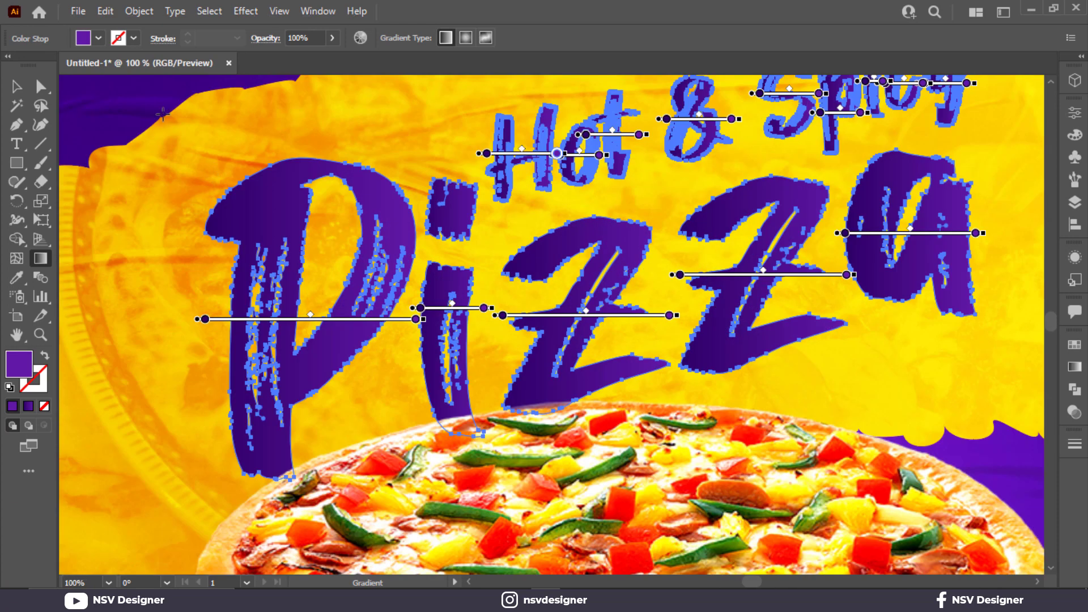
- Redraw the title's gradient along a steep diagonal, with the dark end at the base of the letters, and deselect the title
click(17, 86)
scroll(498, 243, up, 1)
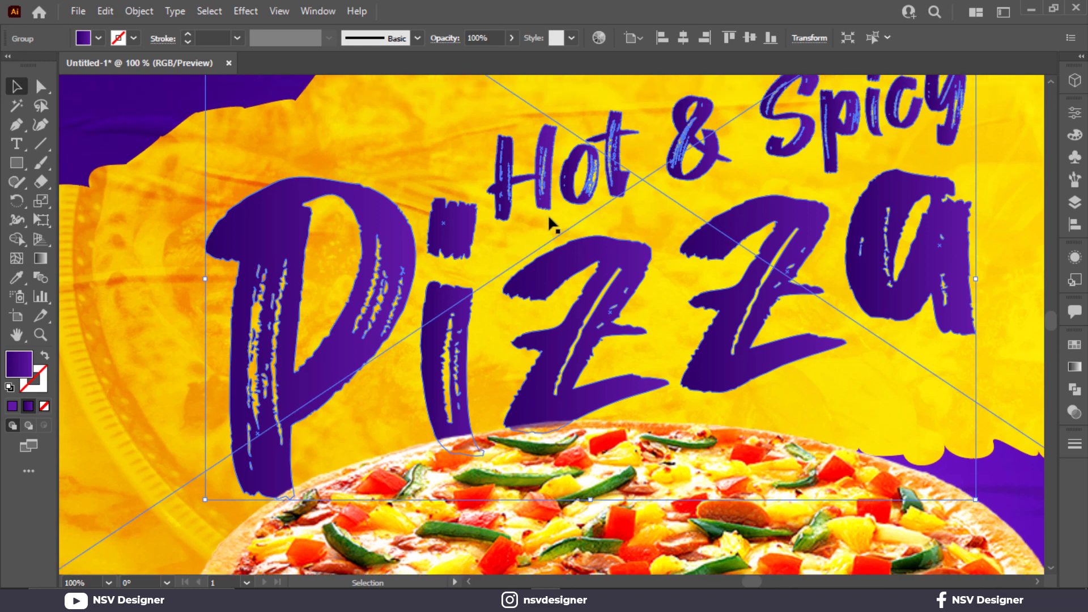
shift+click(572, 199)
click(572, 199)
key(g)
drag(714, 379, 563, 243)
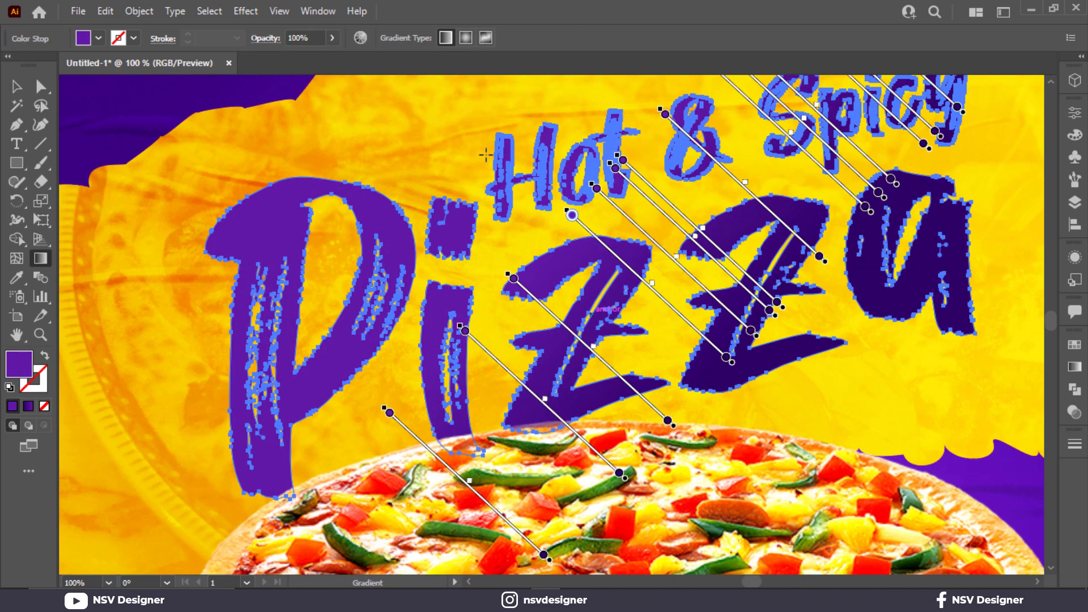
mouse_move(470, 137)
mouse_down()
mouse_move(558, 293)
mouse_move(555, 360)
mouse_up()
mouse_move(671, 407)
mouse_down()
mouse_move(648, 282)
mouse_move(613, 182)
mouse_up()
key(ctrl+0)
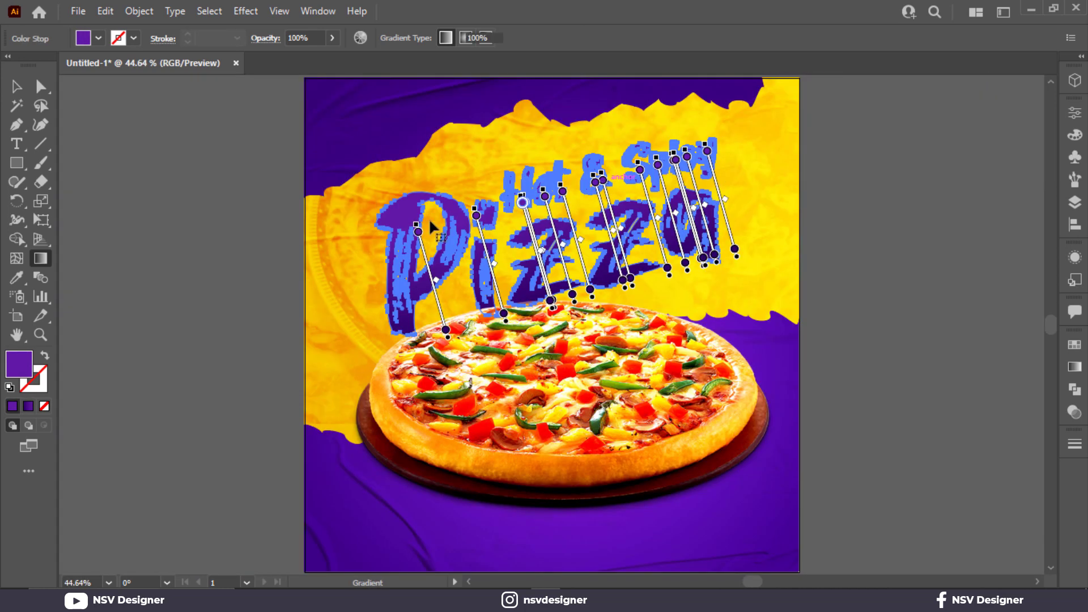
key(v)
click(227, 258)
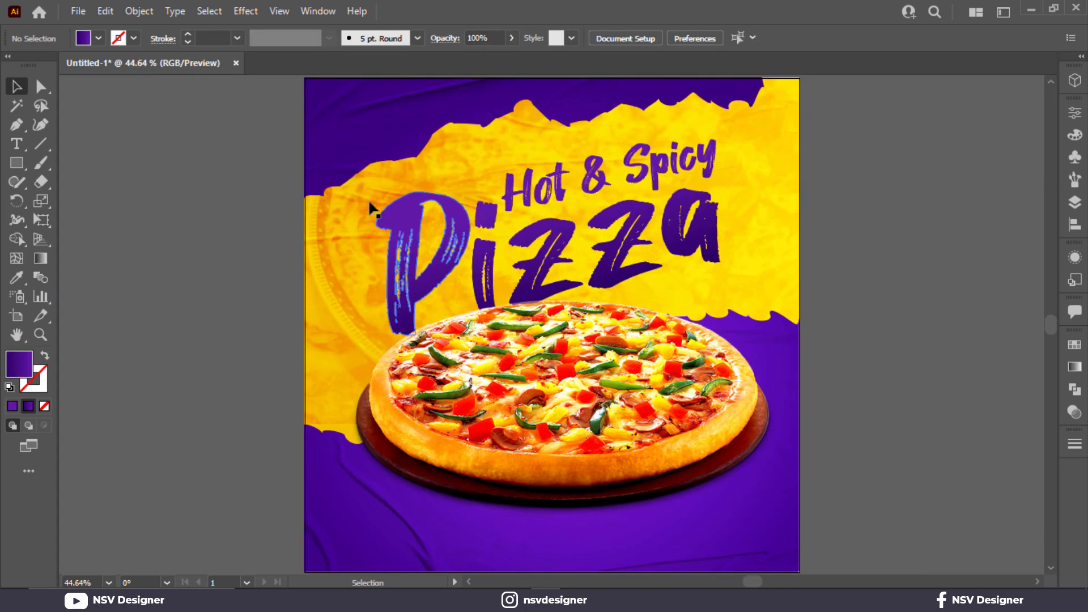
- Recolor the whole title with the solid purple 5b1d8a sampled from the color swatches
click(405, 263)
drag(177, 306, 376, 294)
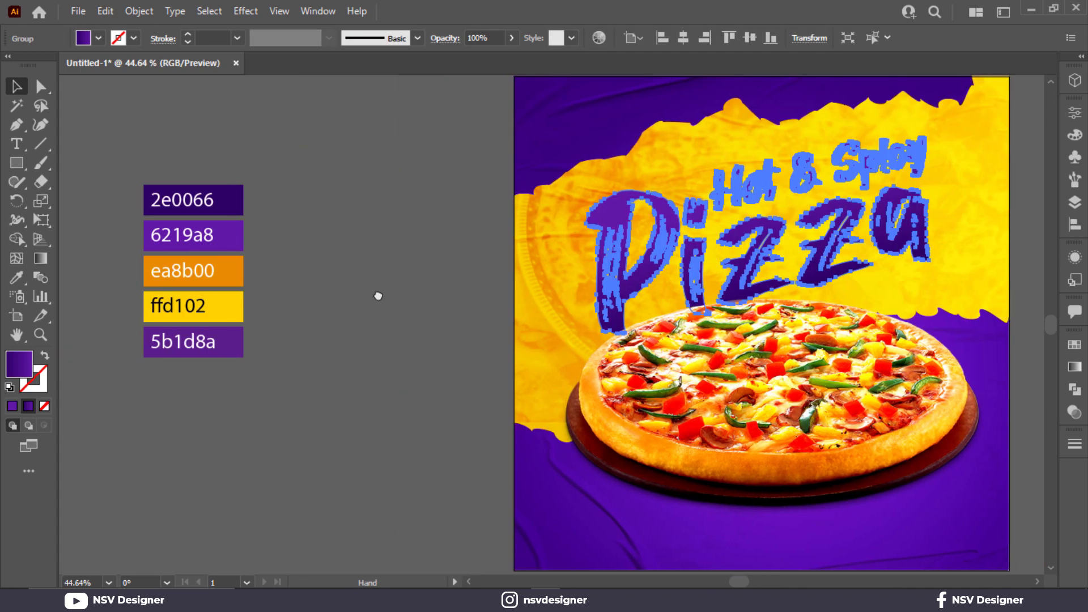
key(i)
key(v)
click(366, 335)
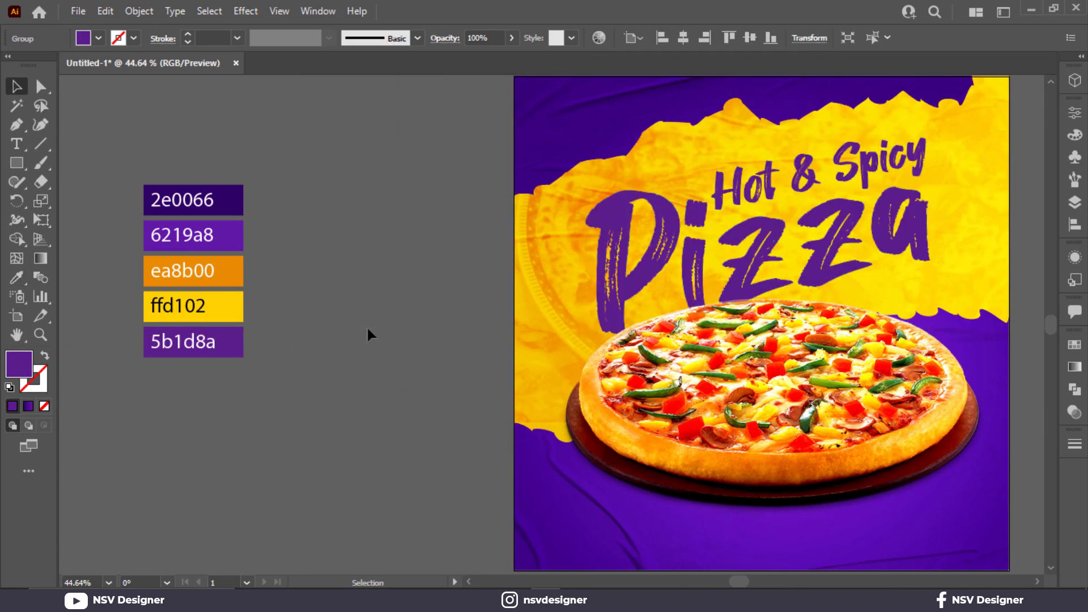
drag(420, 312, 334, 308)
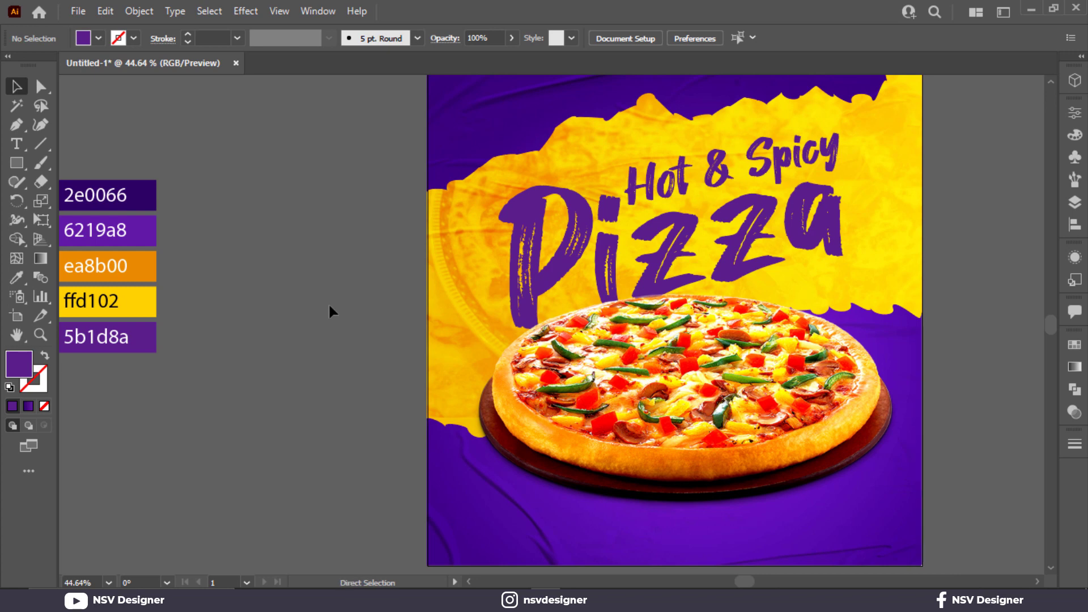
- Apply the linear gradient to the title again and set its start stop to the swatch color 5b1d8a
click(631, 248)
click(663, 258)
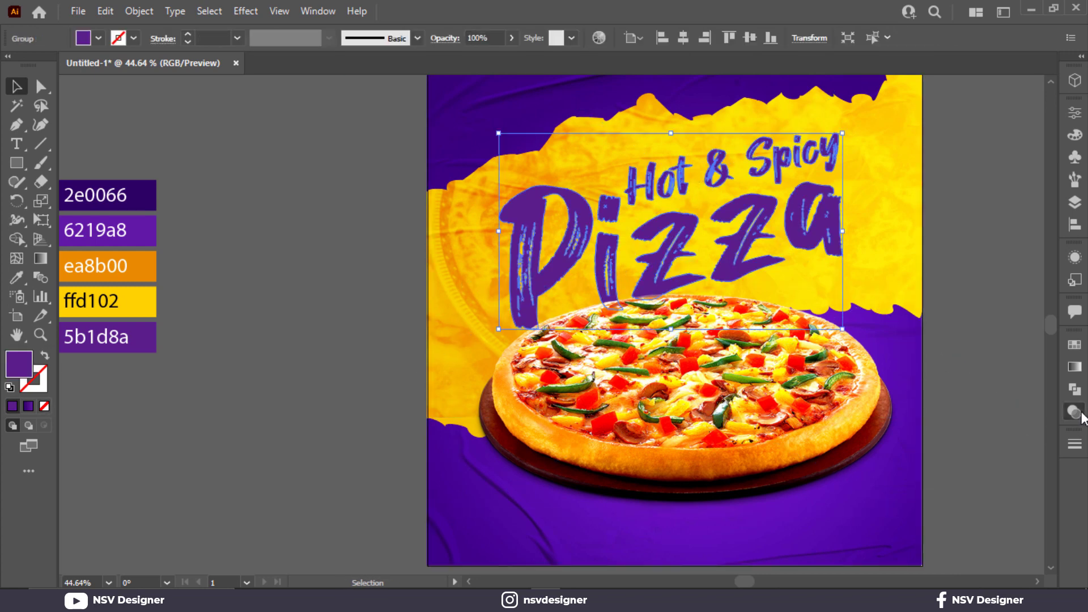
click(1075, 412)
click(1075, 366)
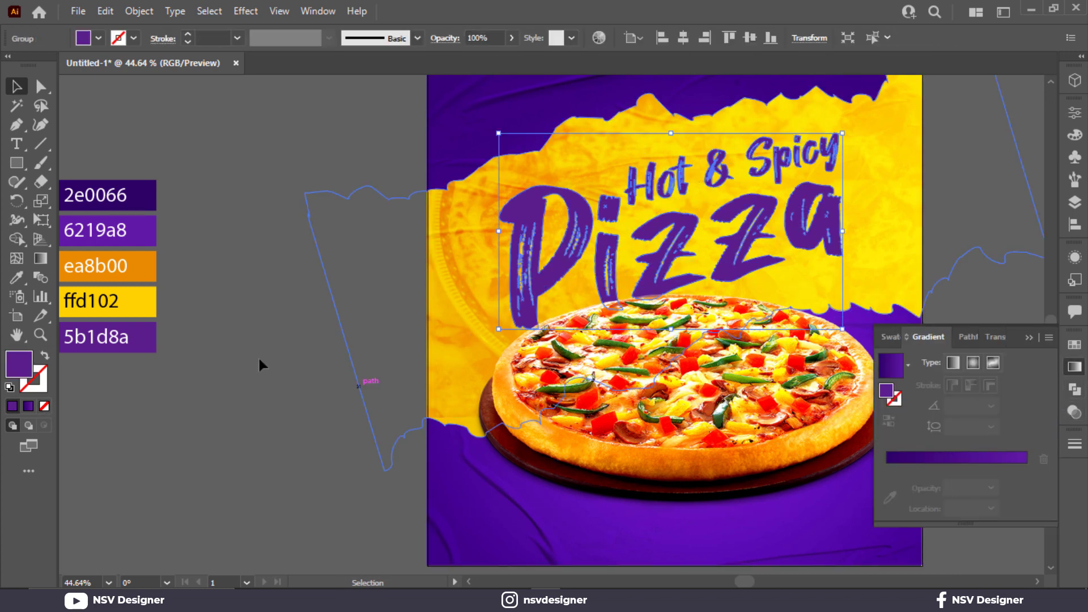
click(882, 369)
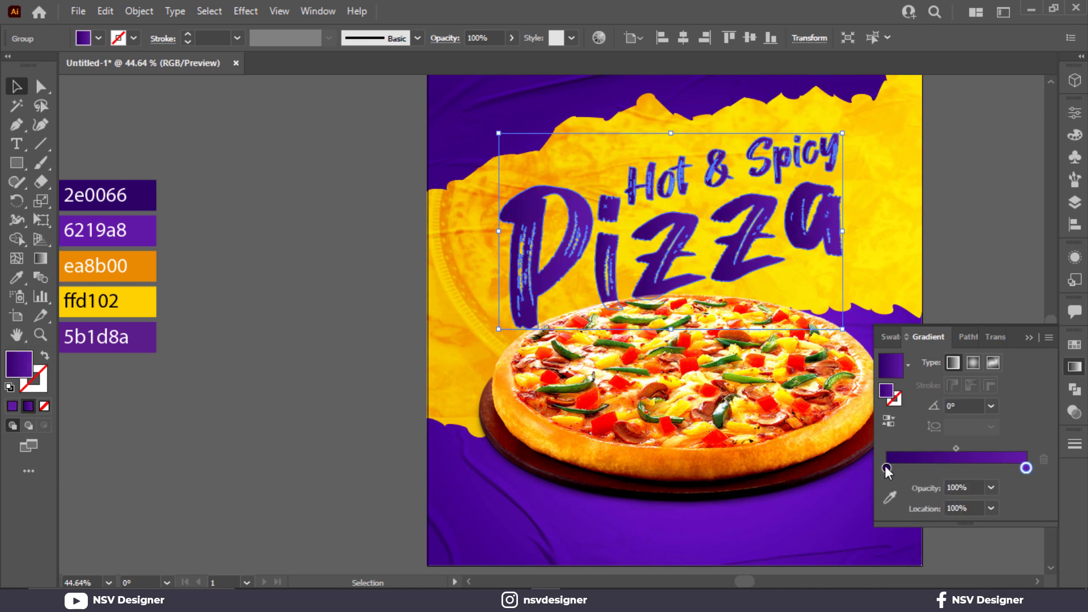
click(887, 467)
click(152, 346)
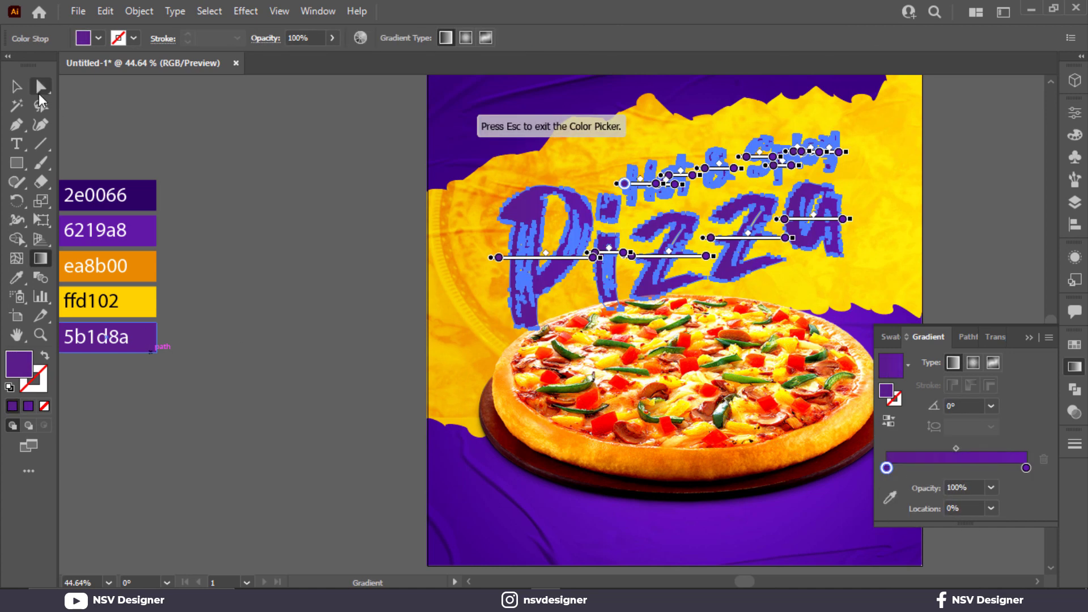
click(16, 86)
click(607, 255)
click(358, 233)
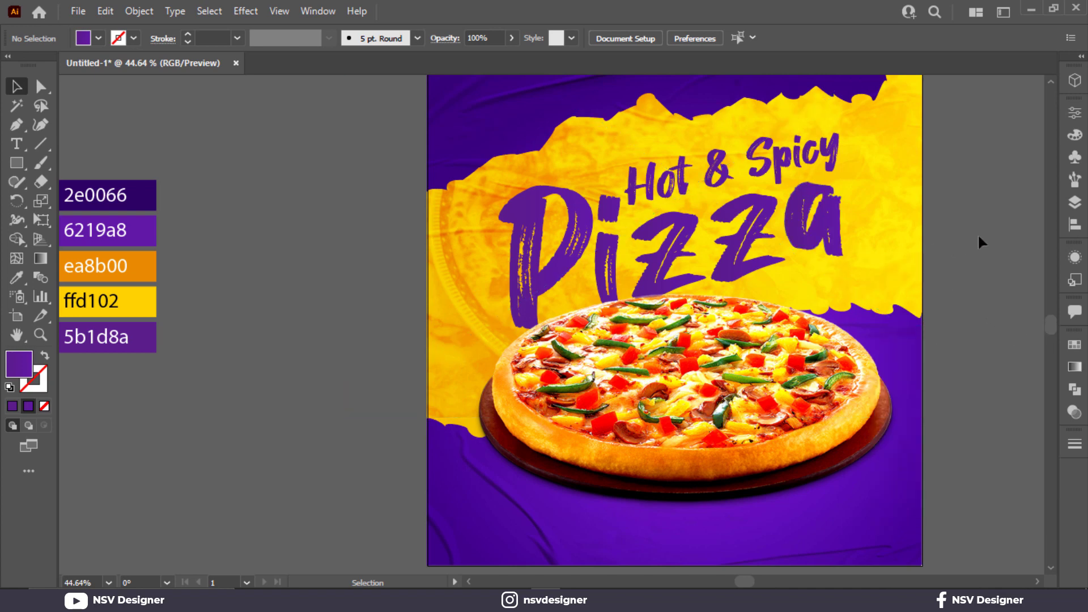
- Redirect the title's gradient along a steep diagonal running upward from the base of the "Pizza" lettering, and deselect the title
click(737, 256)
key(g)
click(731, 262)
drag(728, 289, 690, 185)
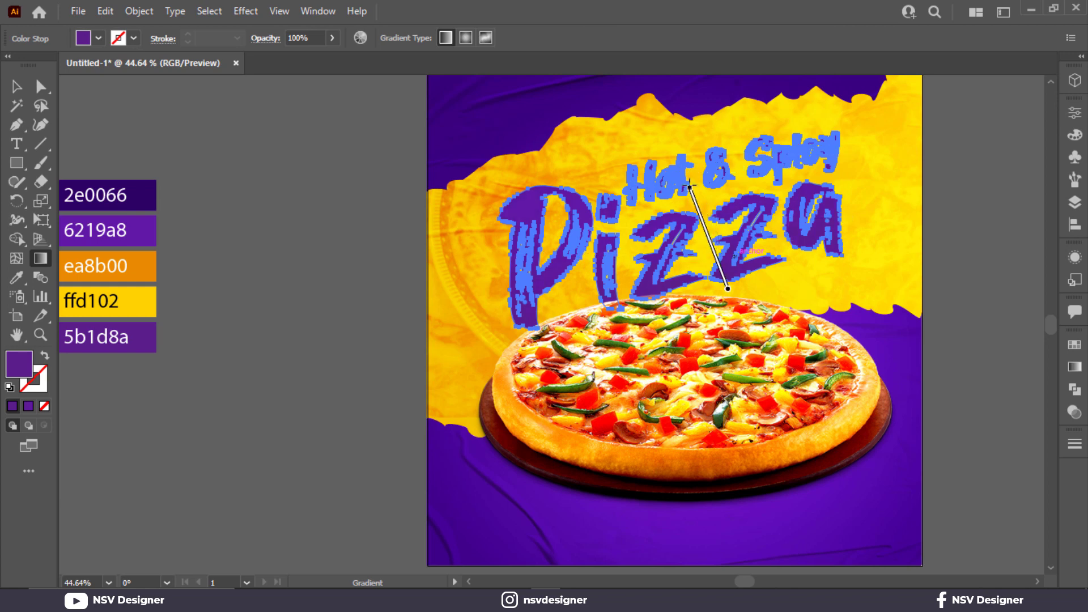
key(v)
click(332, 272)
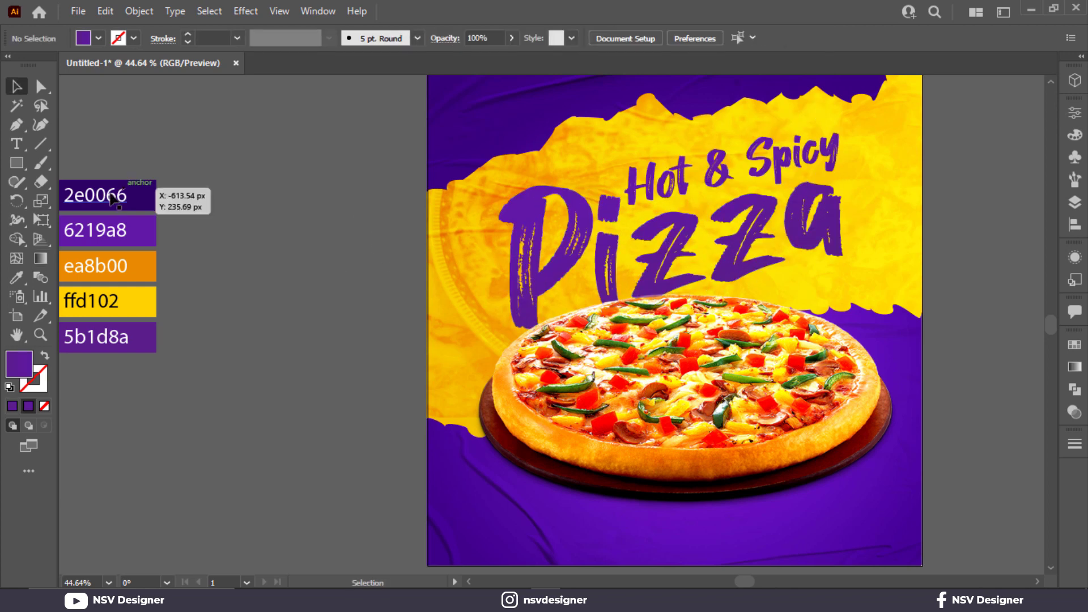
- Draw a small, wide purple rectangle on the empty canvas between the color swatches and the artboard
click(16, 163)
drag(363, 267, 384, 318)
key(ctrl+z)
mouse_move(307, 276)
mouse_down()
mouse_move(340, 304)
mouse_move(366, 297)
mouse_up()
key(v)
click(241, 17)
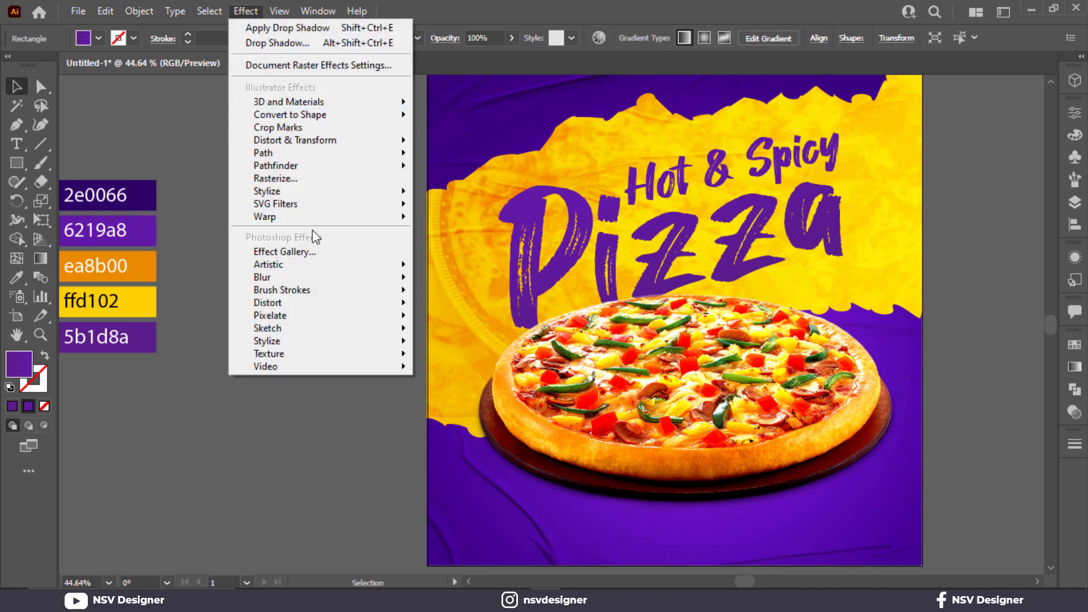
mouse_move(352, 142)
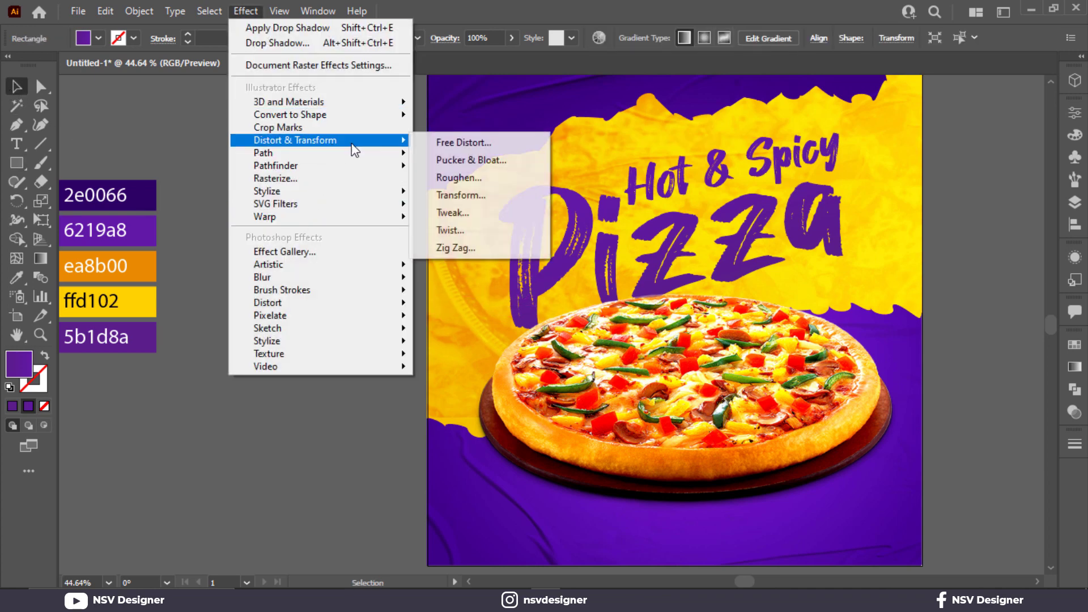
click(490, 197)
key(Escape)
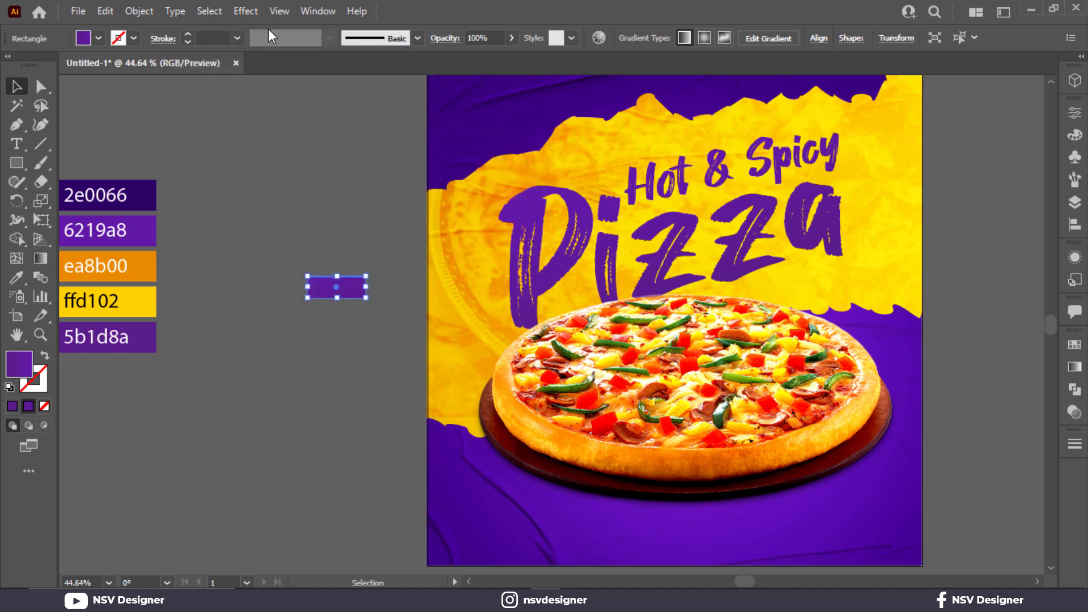
- Apply a horizontal Arc warp with 58% bend and 100% horizontal distortion to the small rectangle, and expand its appearance
click(246, 11)
mouse_move(315, 219)
click(447, 221)
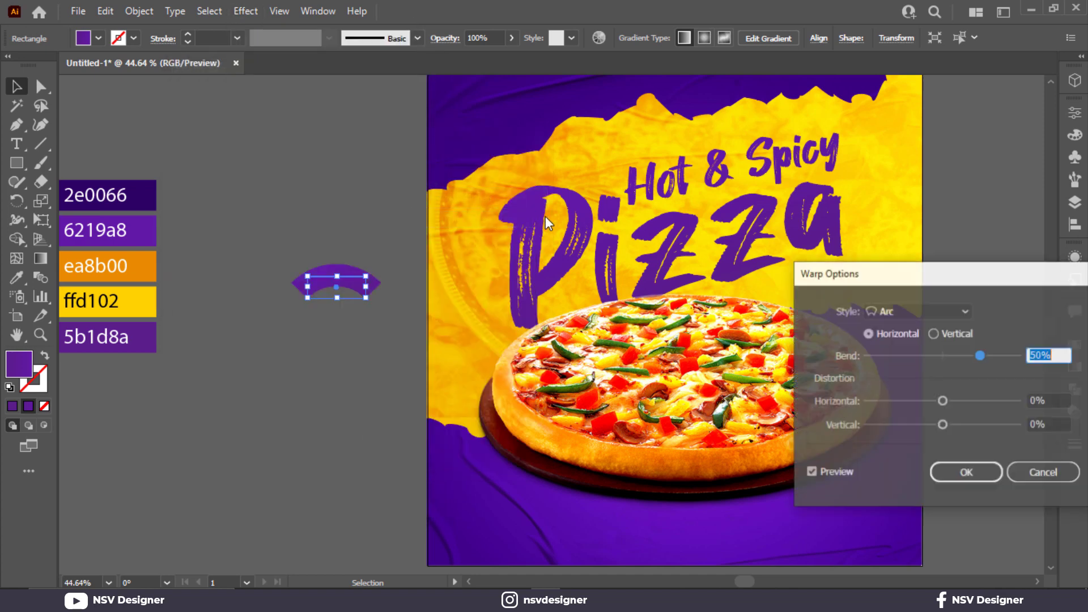
drag(944, 397, 1017, 400)
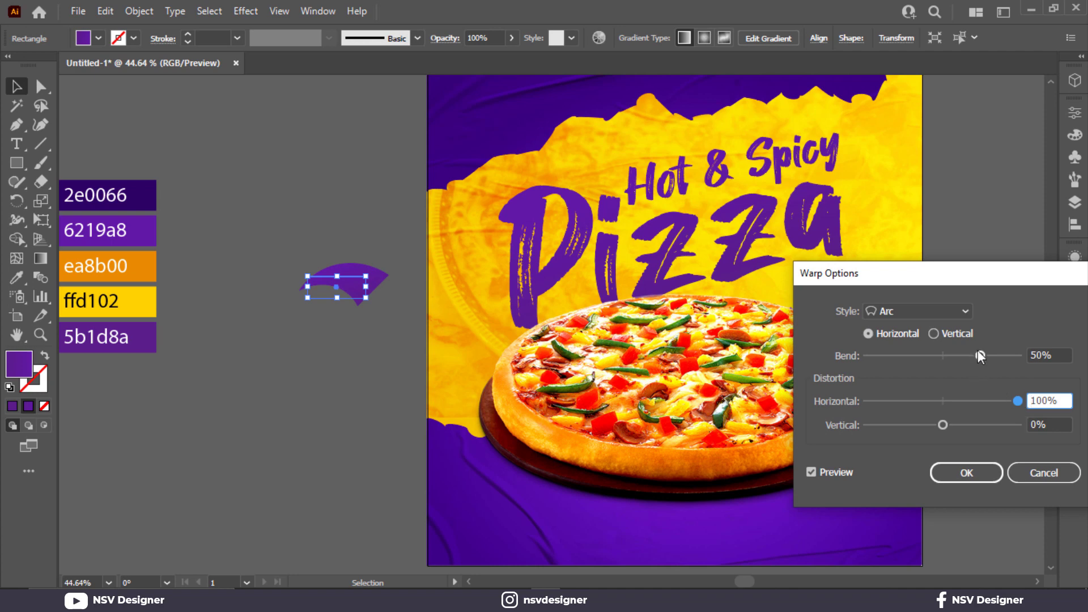
drag(978, 354, 991, 358)
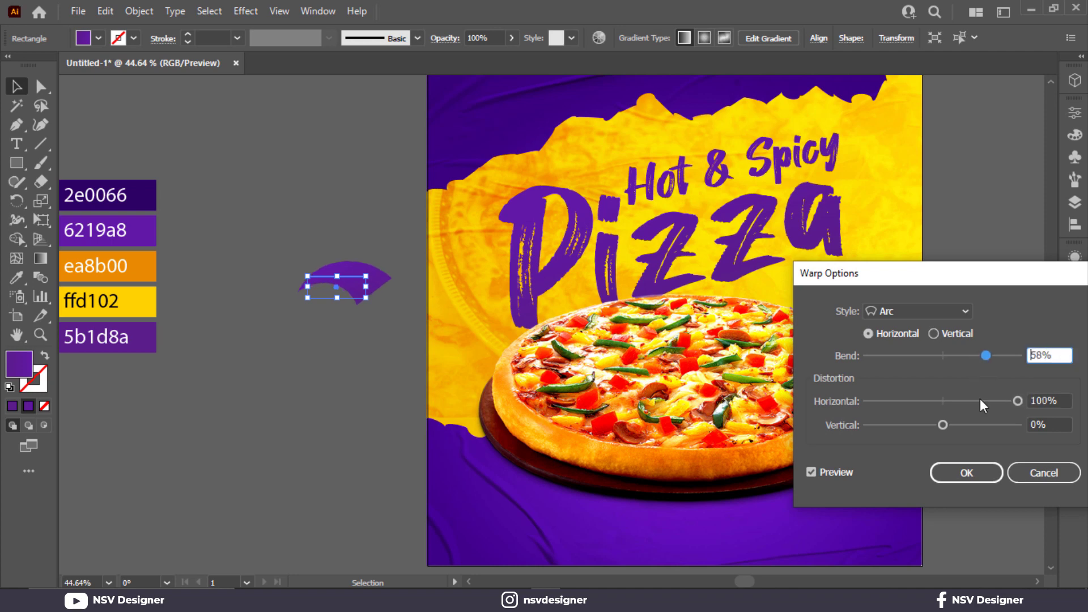
click(966, 473)
click(139, 11)
click(227, 210)
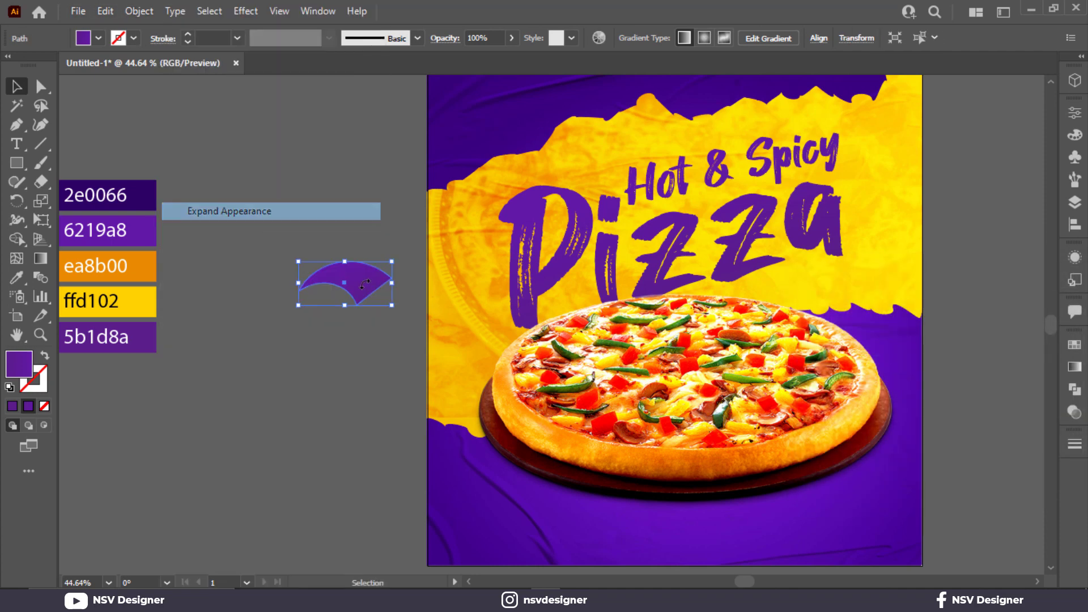
- Round the two corners at the wide end of the warped shape to about 34 px, forming a curved drop
scroll(349, 266, up, 4)
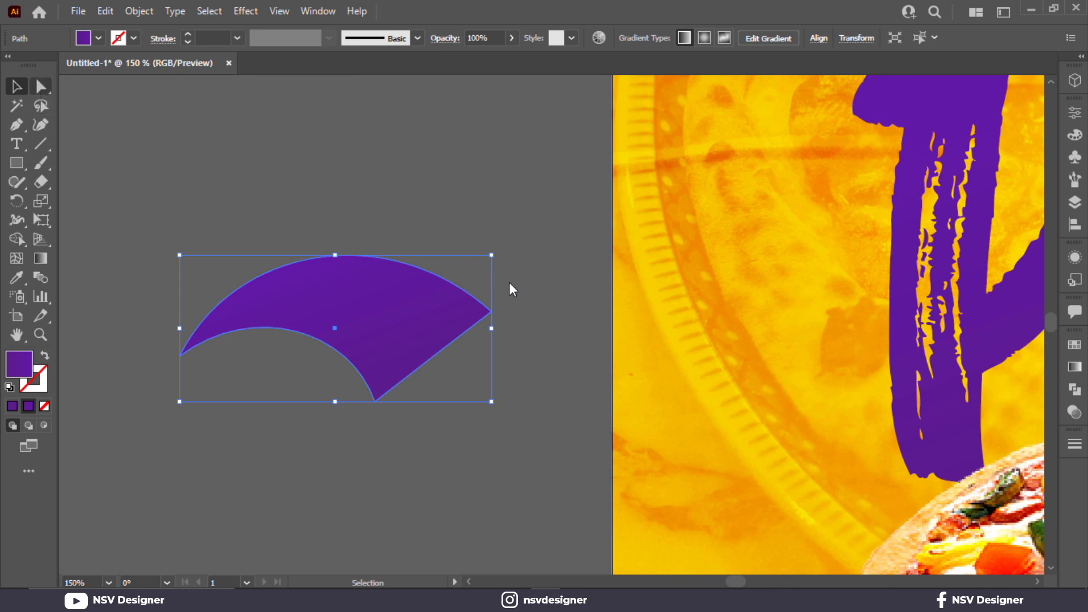
drag(509, 283, 474, 351)
shift+drag(357, 394, 397, 417)
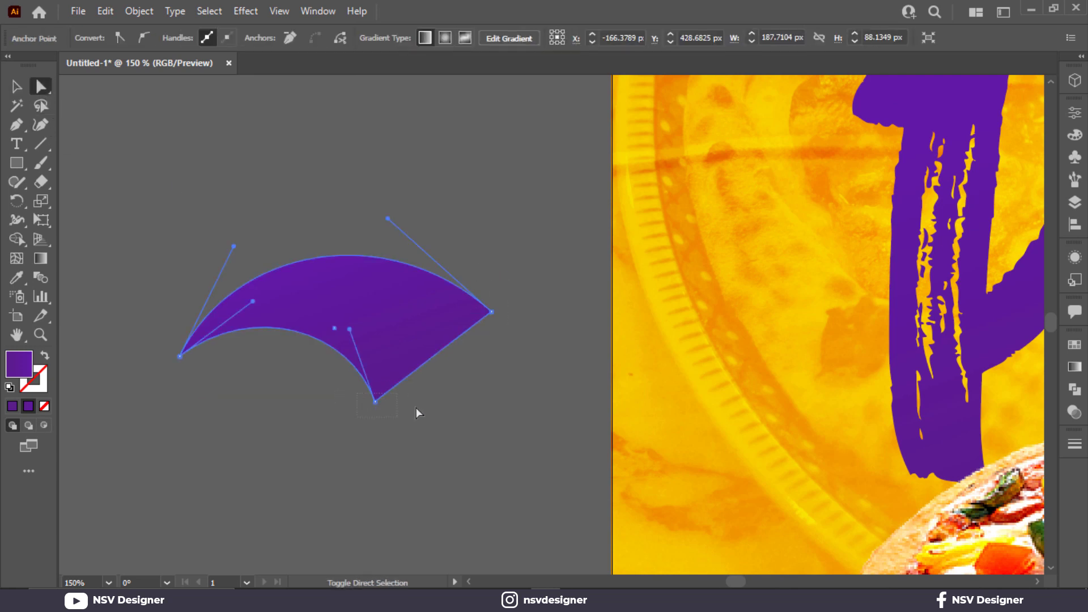
drag(475, 315, 315, 276)
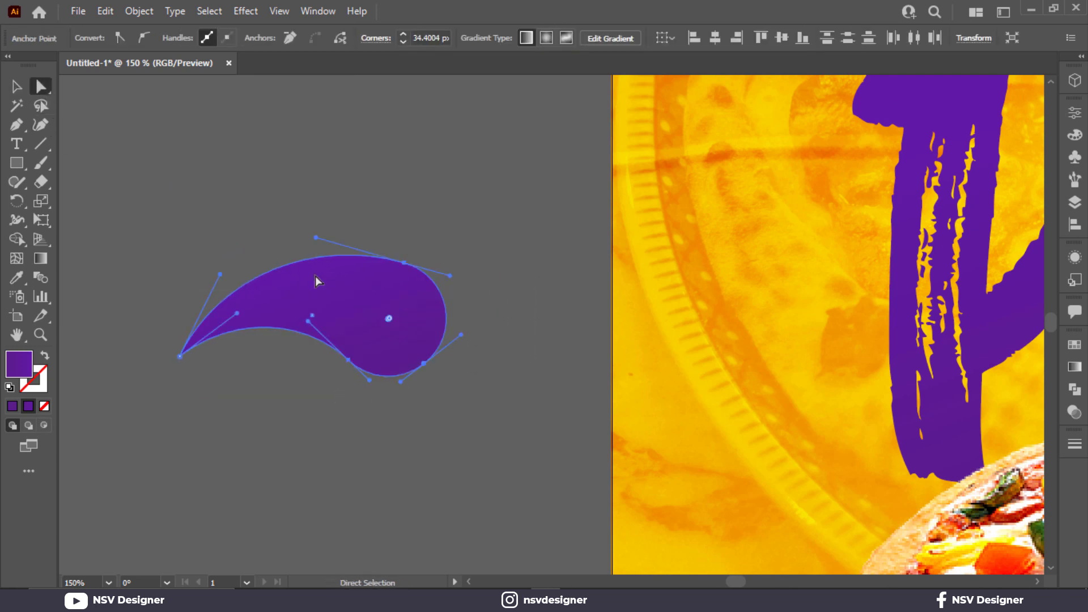
- Make two smaller copies of the drop and rotate them, placing one below and one above the original so they fan out
key(v)
alt+drag(375, 295, 376, 381)
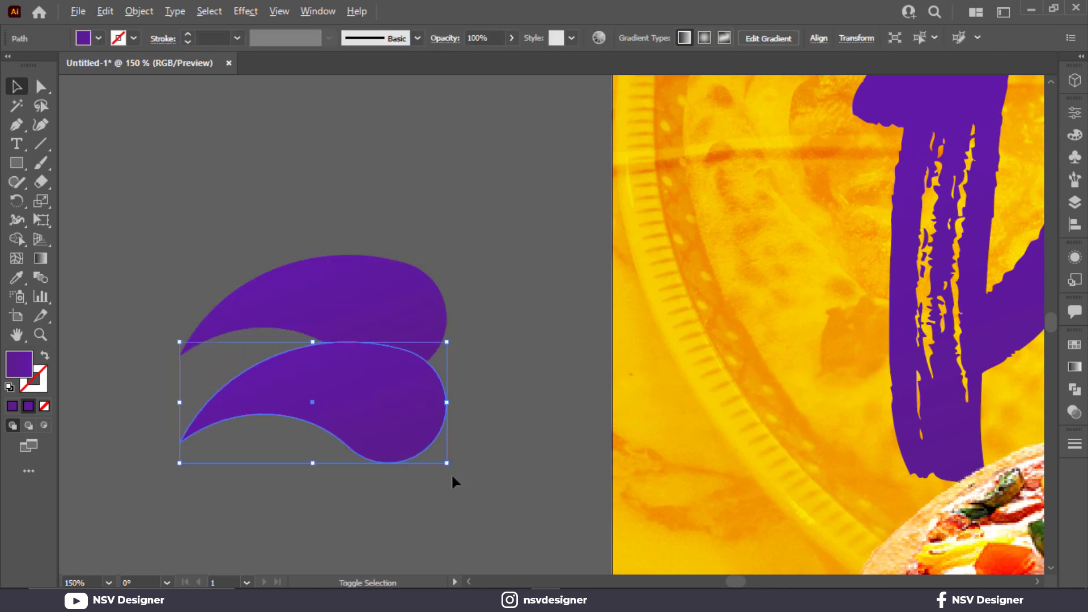
alt+shift+drag(447, 463, 363, 473)
drag(310, 423, 254, 134)
click(355, 434)
drag(241, 163, 248, 242)
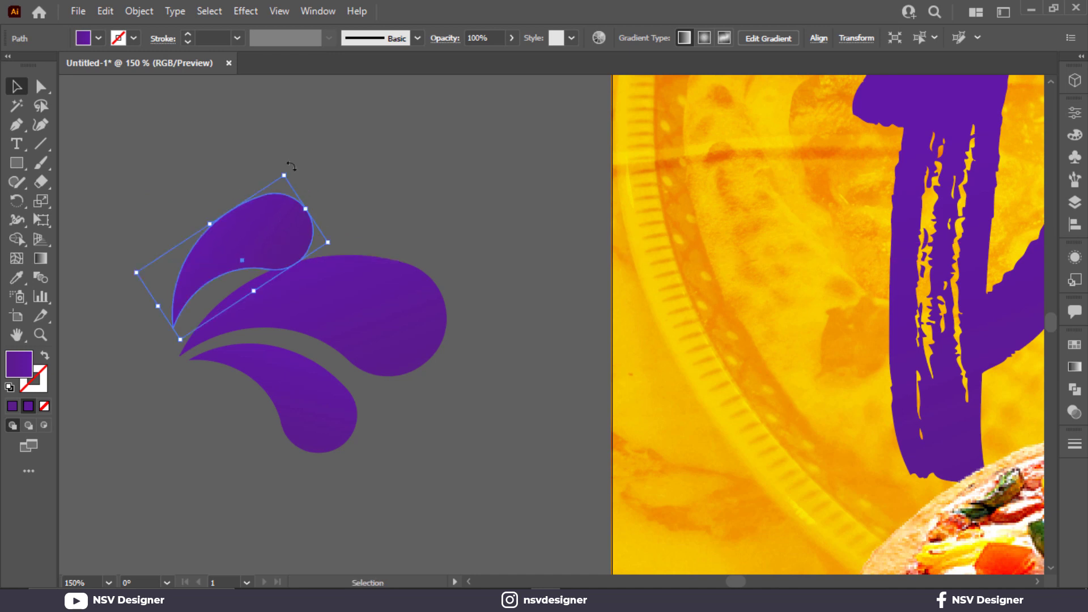
- Rotate the upper drop to a steeper angle and shift the lower drop so the tips of all three drops nearly meet
drag(291, 166, 272, 159)
mouse_move(254, 221)
mouse_down()
mouse_move(236, 227)
mouse_move(244, 230)
mouse_up()
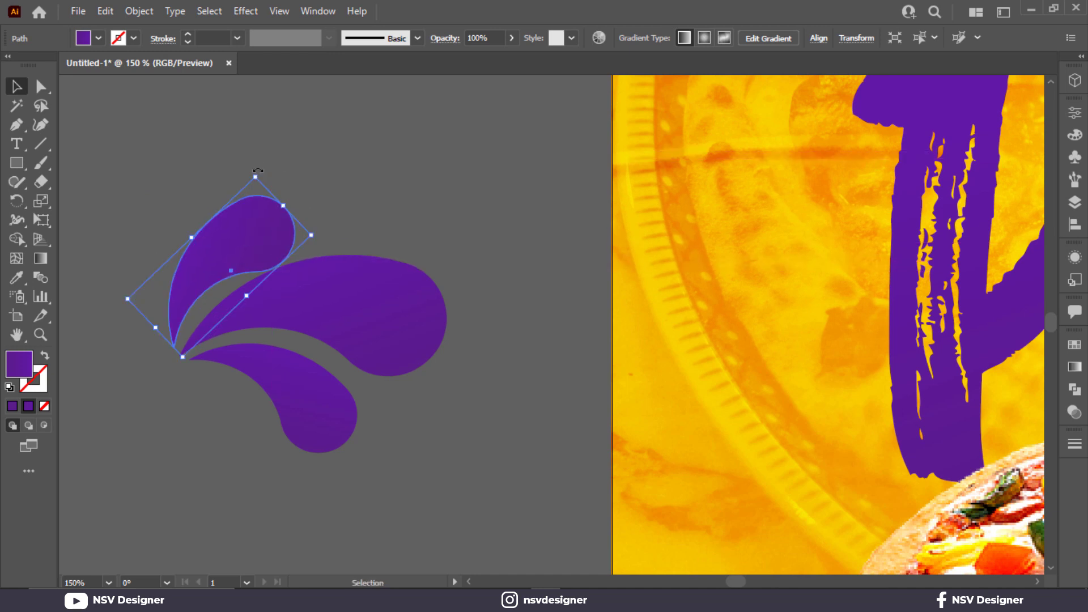
drag(257, 170, 240, 161)
drag(232, 220, 219, 213)
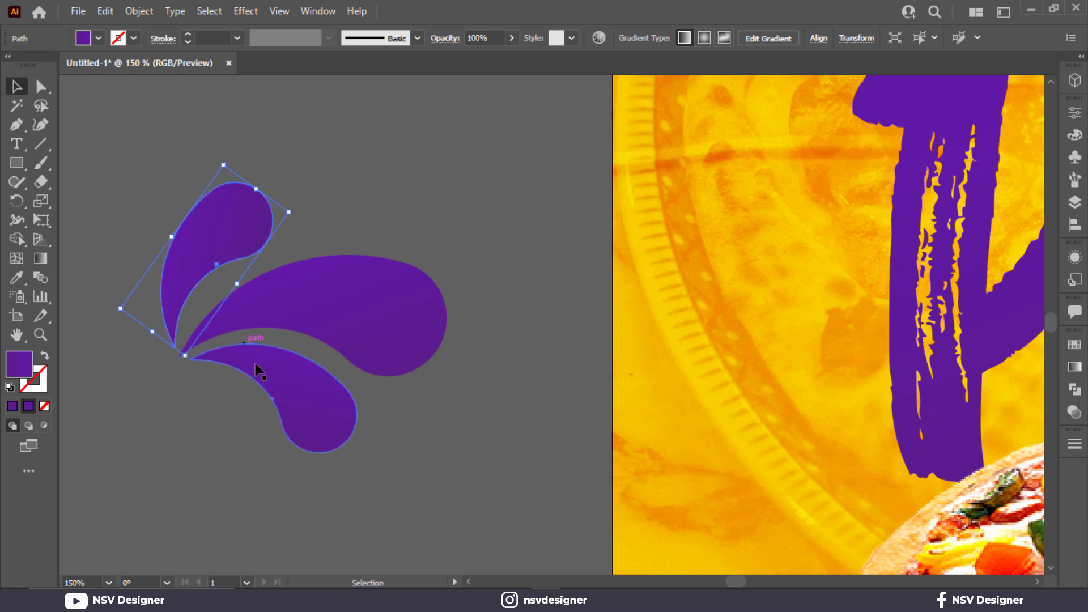
drag(258, 371, 251, 373)
click(220, 237)
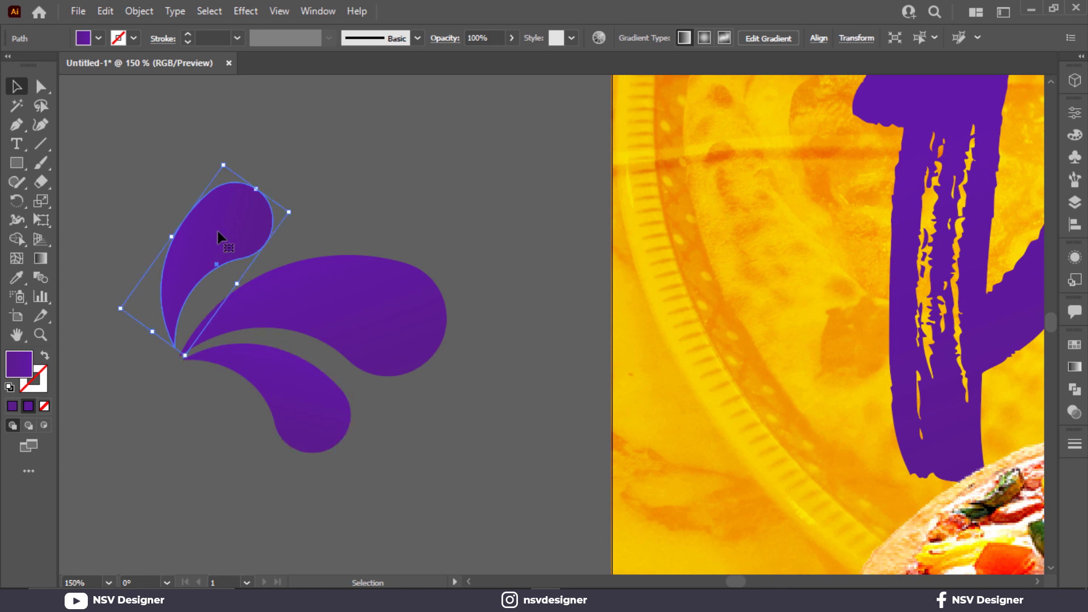
drag(296, 209, 269, 235)
- Group the three drops, shrink the group beside the final "a" of Pizza, and place a copy at the artboard's left edge
drag(226, 366, 240, 408)
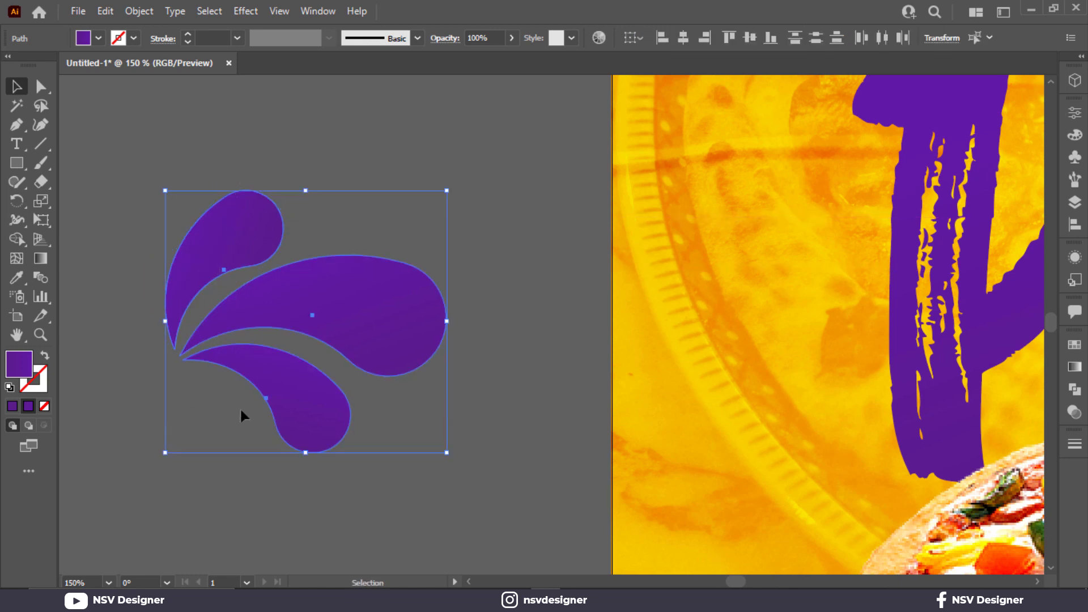
key(ctrl+g)
key(ctrl+0)
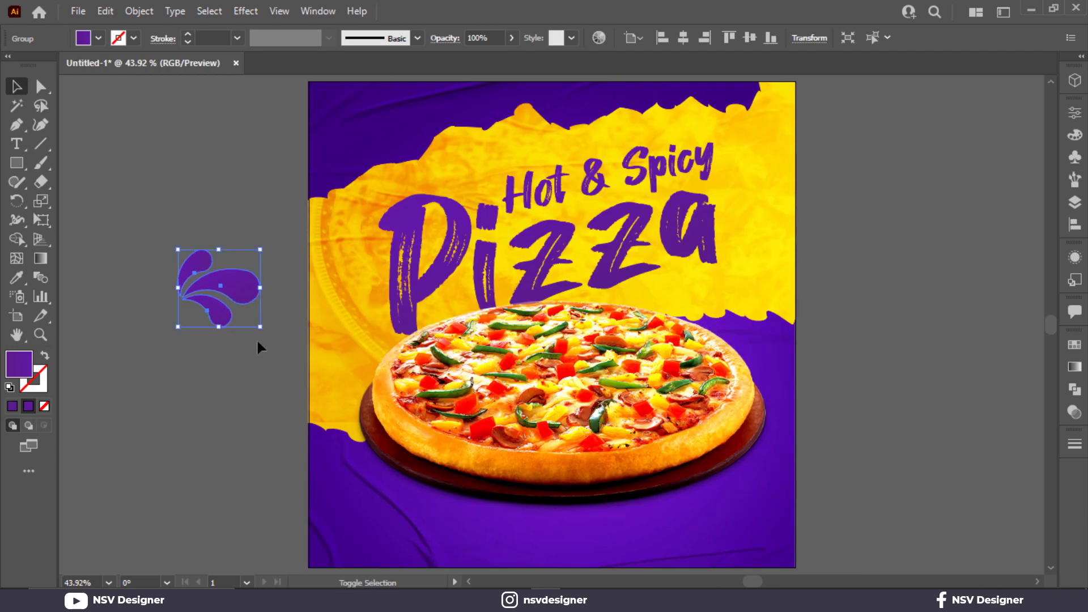
drag(259, 331, 341, 316)
- Reflect the copied drop group across the vertical axis and place it just left of the "P" of Pizza
right_click(342, 316)
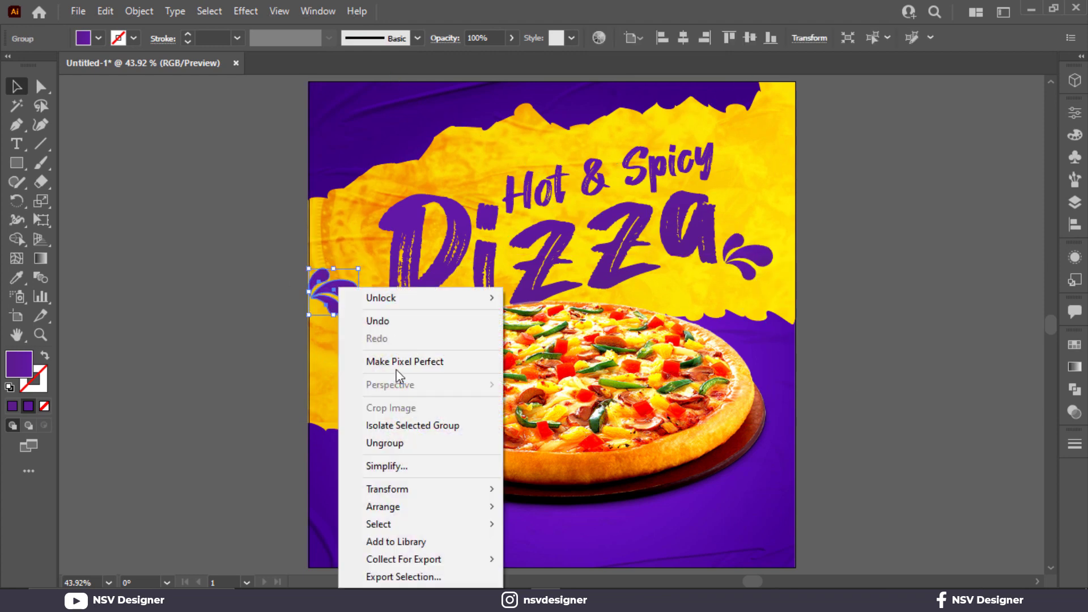
mouse_move(424, 488)
click(585, 413)
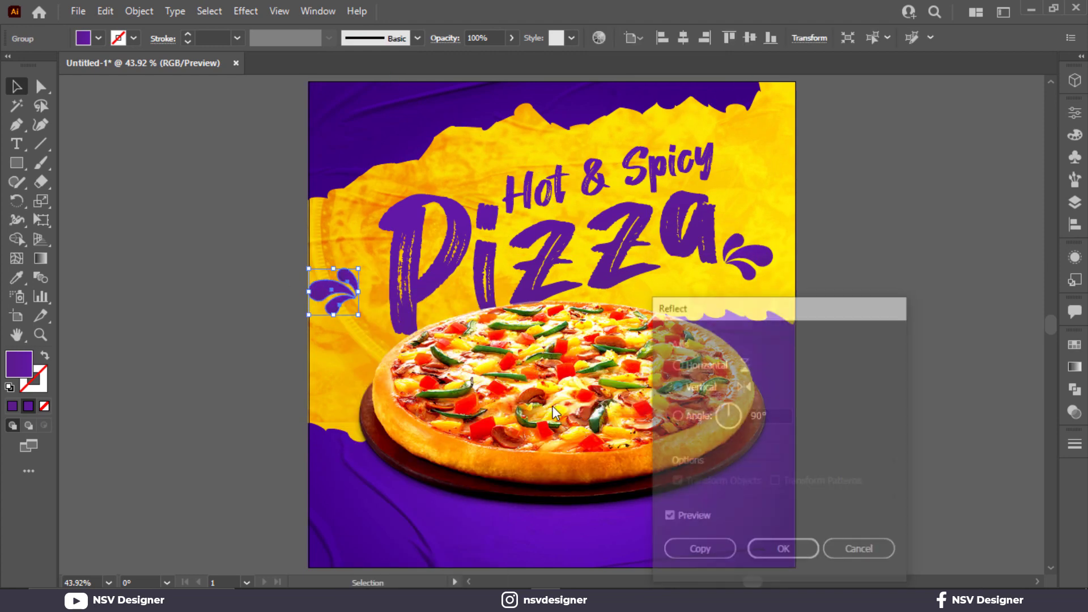
click(782, 551)
mouse_move(345, 281)
mouse_down()
mouse_move(340, 242)
mouse_move(359, 247)
mouse_move(360, 207)
mouse_move(359, 269)
mouse_up()
scroll(364, 219, up, 1)
click(209, 268)
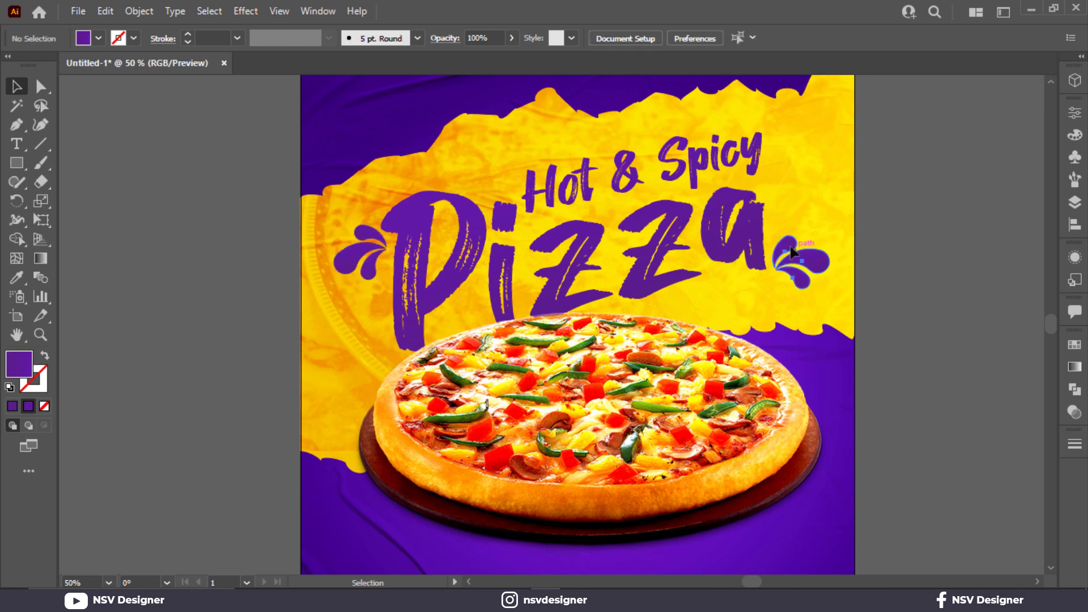
- Group the title with both drop accents and start a Drop Shadow effect on the new group
drag(791, 245, 792, 244)
click(853, 284)
click(816, 264)
shift+click(705, 257)
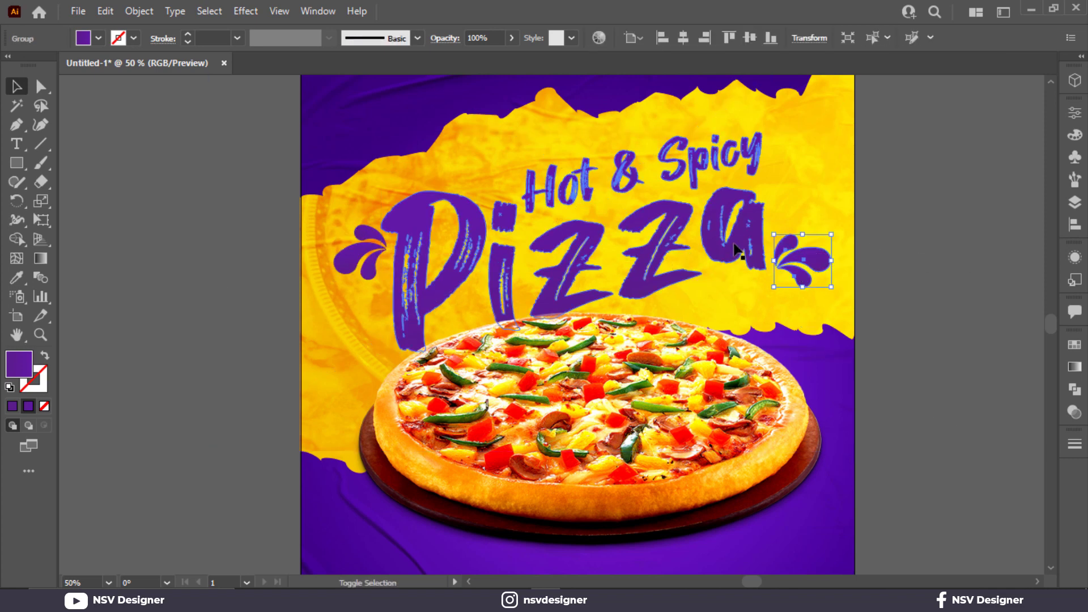
shift+click(338, 254)
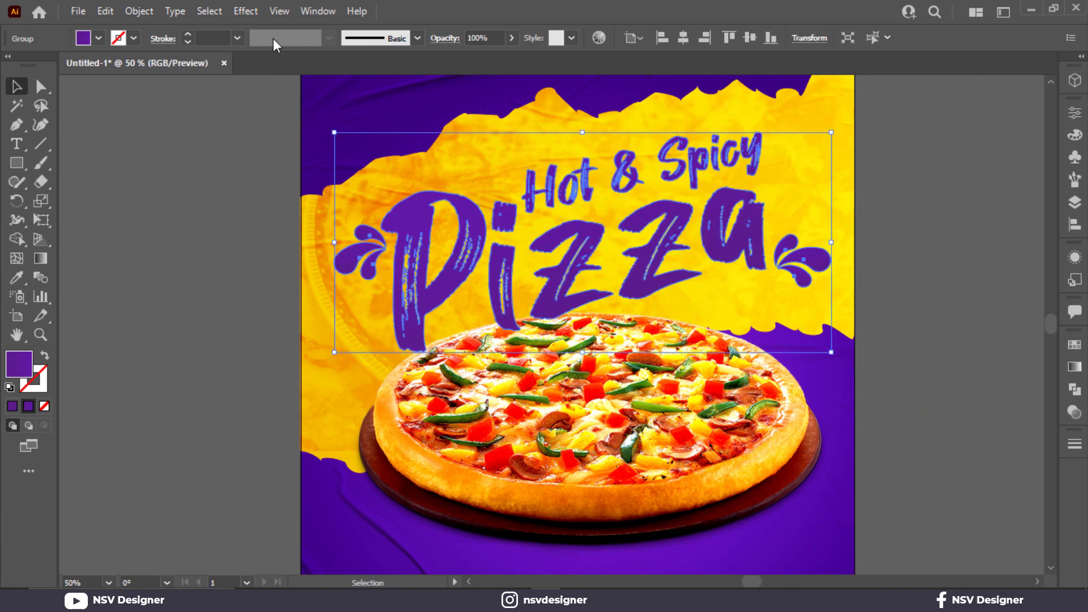
click(246, 11)
mouse_move(340, 191)
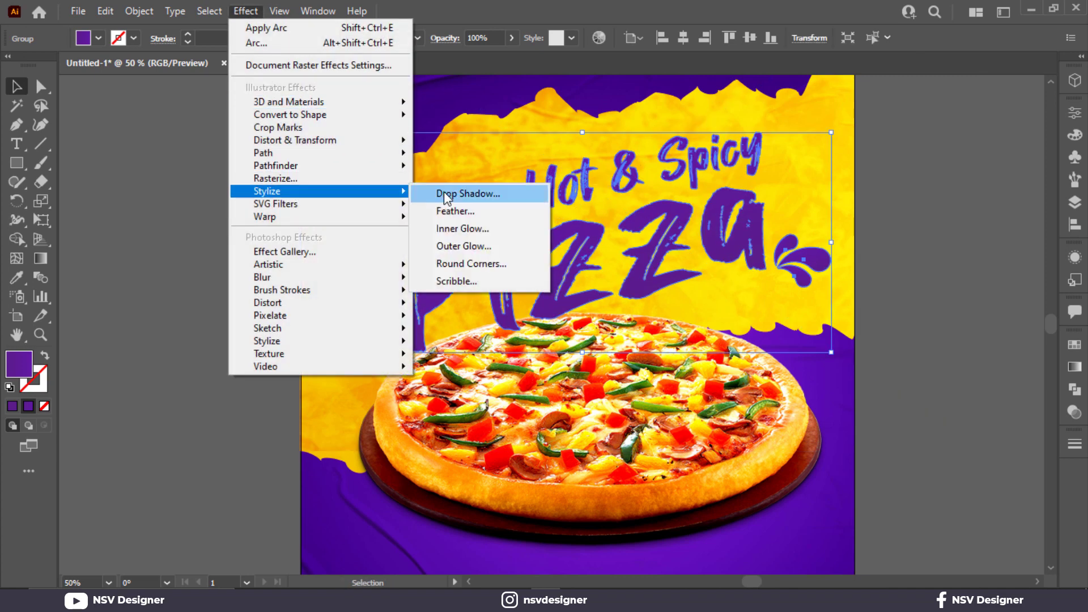
click(444, 193)
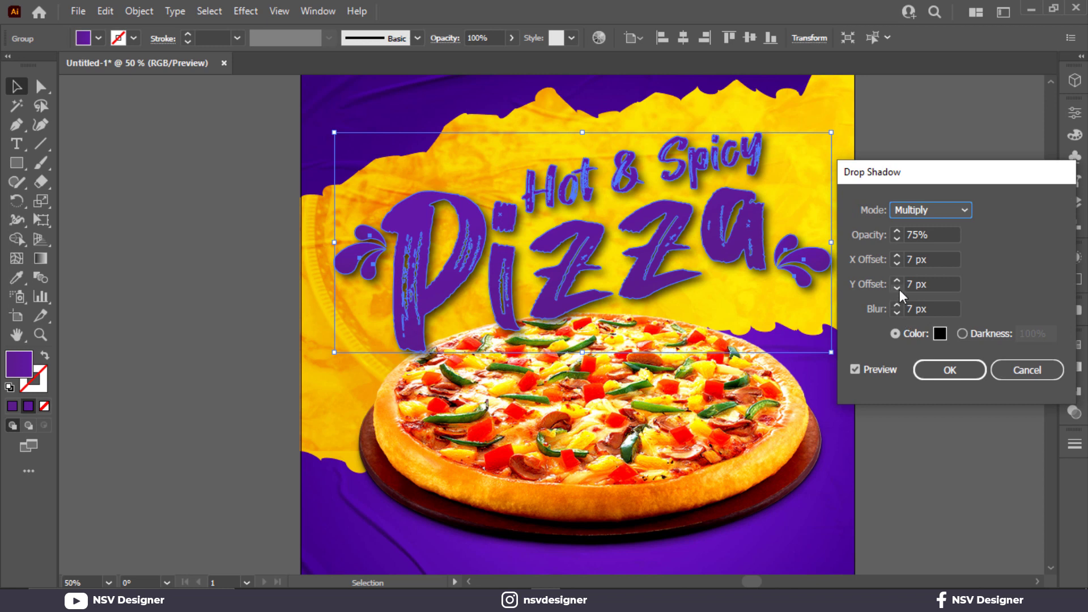
- Set the drop shadow's X and Y offsets to 2 px each
click(899, 290)
click(899, 290)
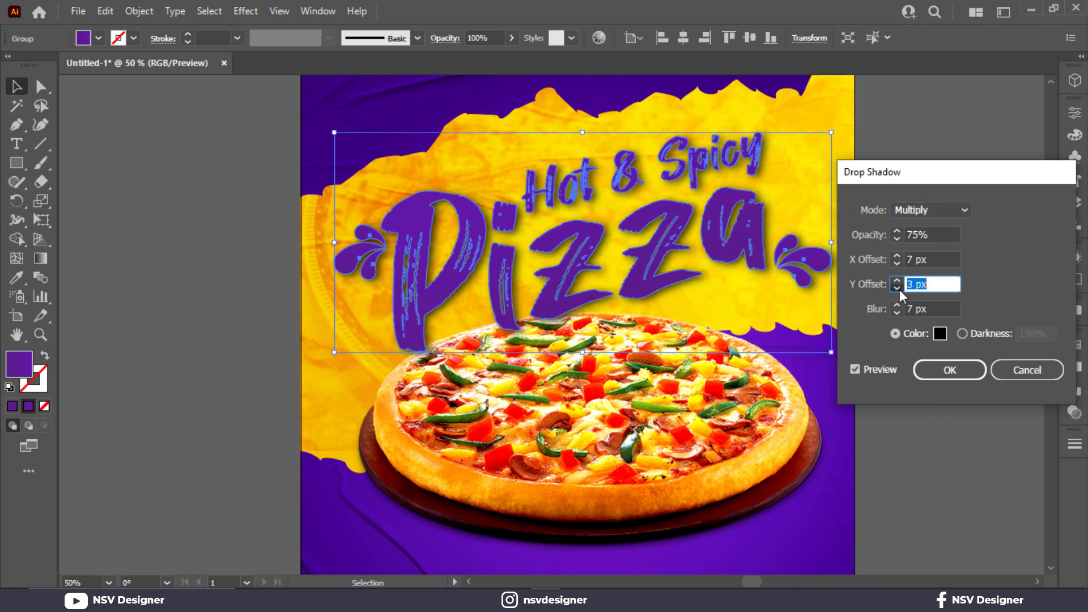
click(897, 260)
click(897, 256)
click(897, 256)
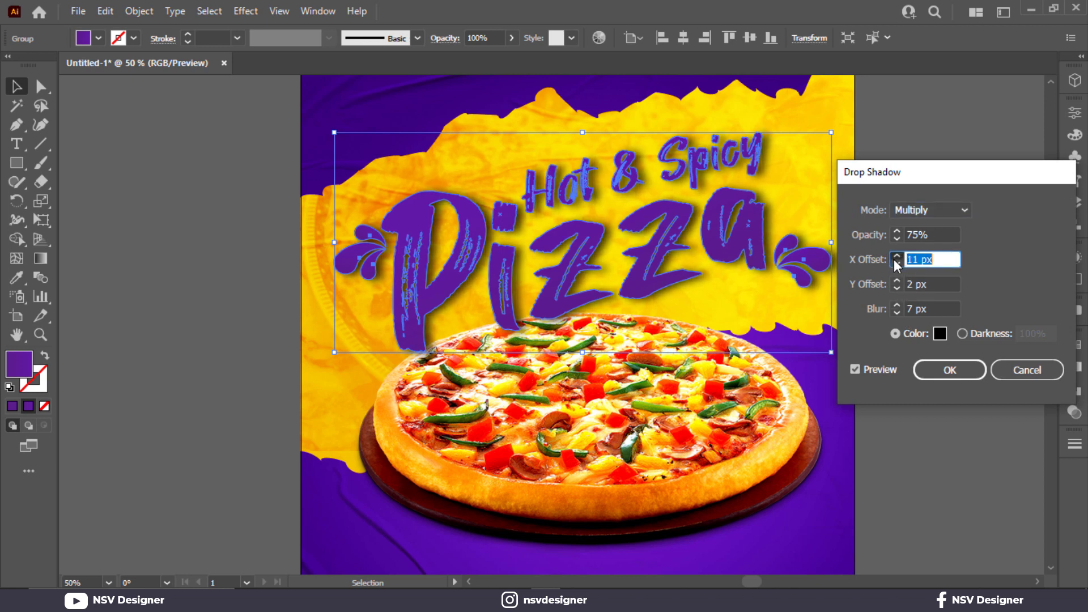
text(2)
key(Tab)
key(Tab)
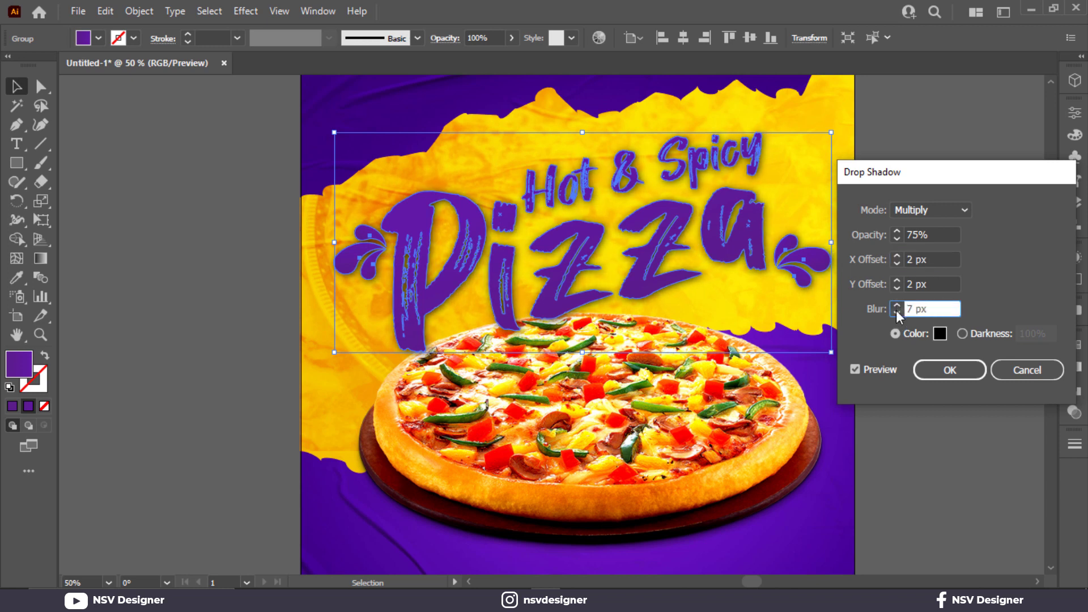
- Reduce the drop shadow's blur to 2 px, apply the effect and deselect the artwork
click(895, 311)
click(896, 311)
click(896, 311)
click(896, 315)
click(896, 315)
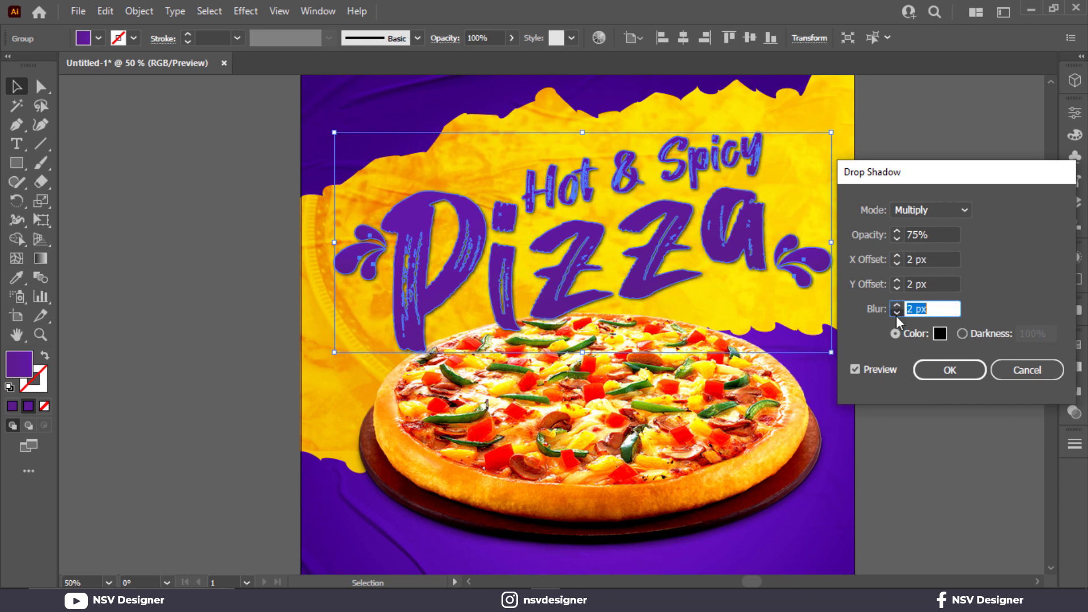
click(896, 315)
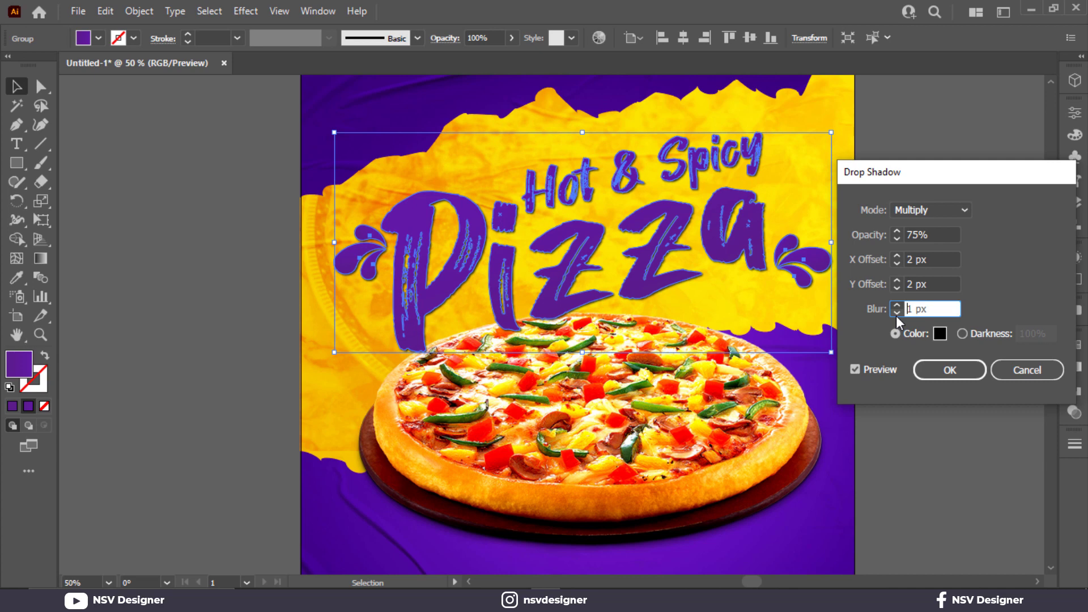
click(952, 371)
click(930, 236)
key(ctrl+0)
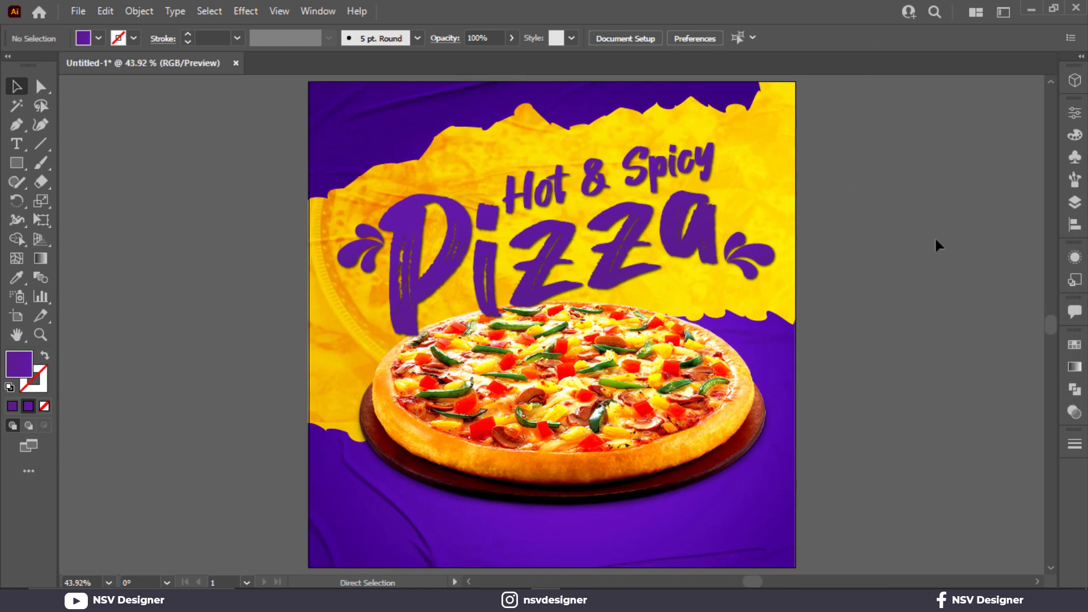
- Draw a small, wide rectangle below the pizza near the artboard's bottom edge and center it horizontally on the artboard
click(16, 164)
drag(508, 537, 629, 561)
click(17, 87)
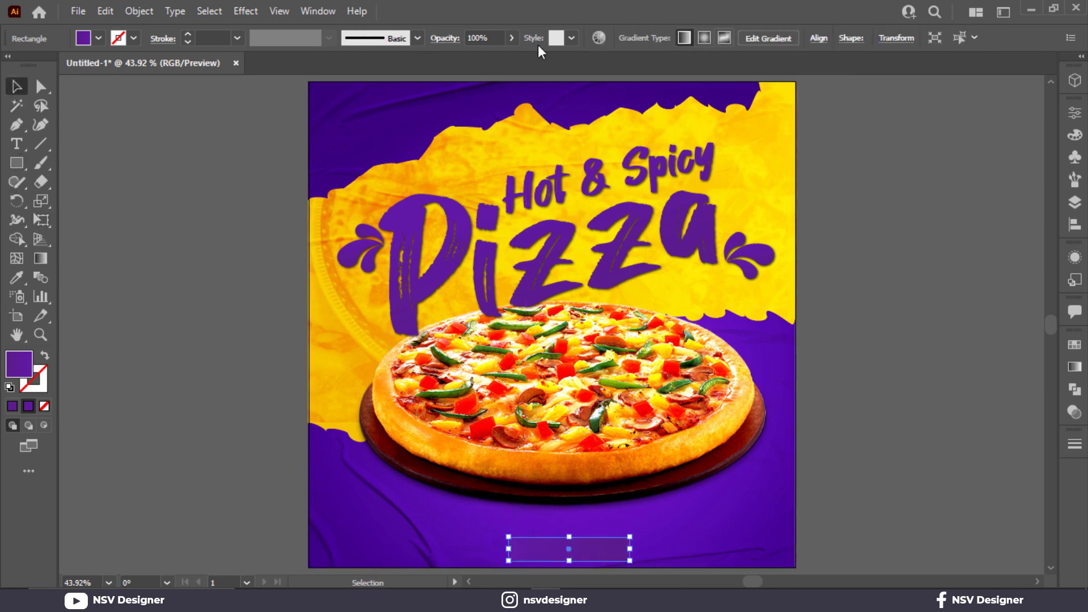
click(814, 39)
click(686, 84)
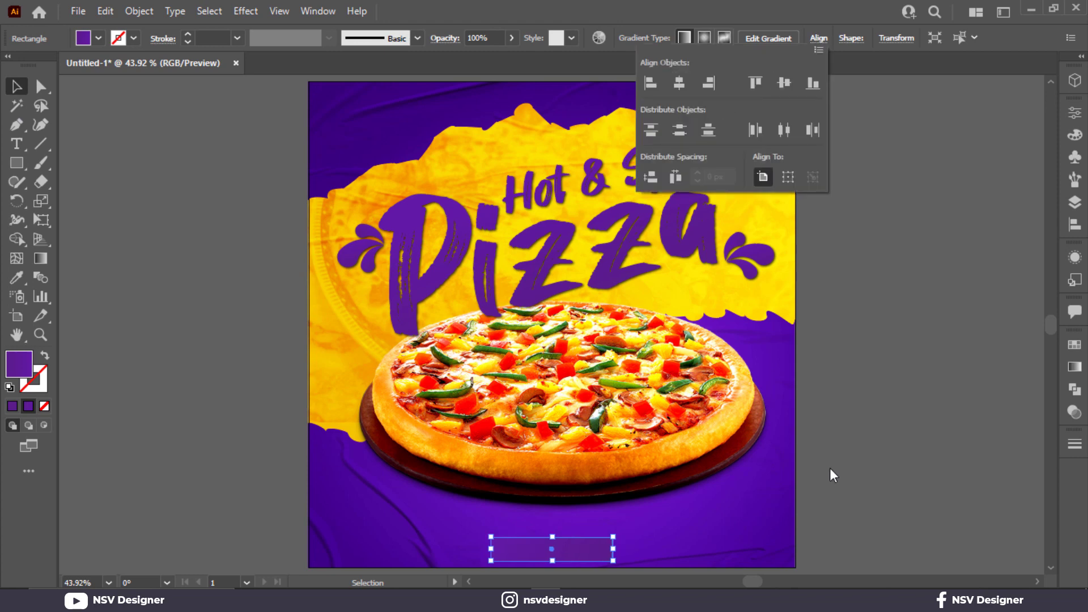
- Narrow the rectangle slightly from both sides and fully round its corners into a pill shape
scroll(570, 548, up, 3)
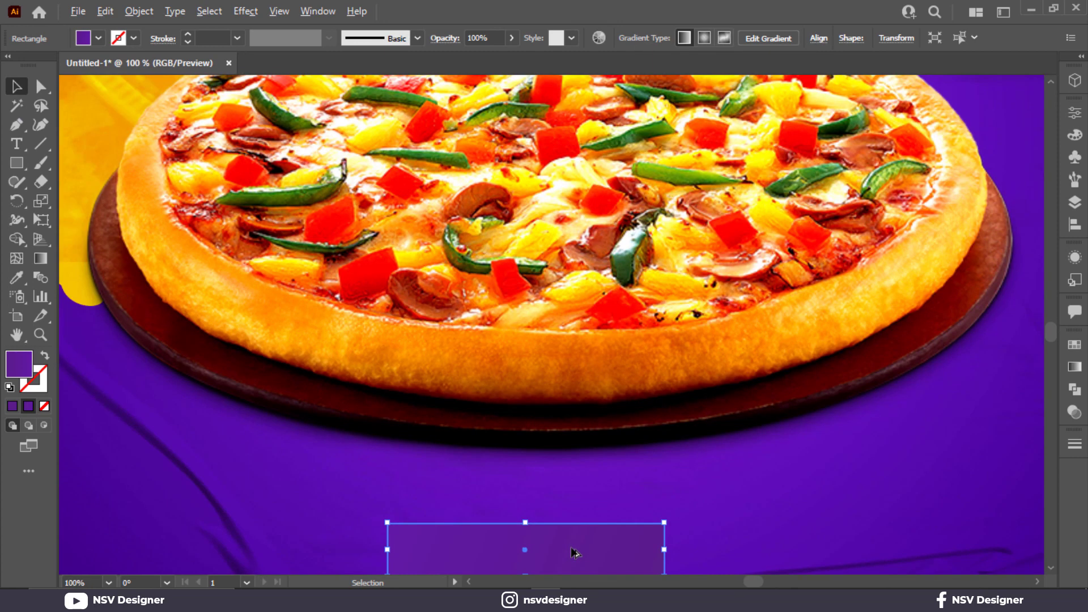
scroll(576, 553, down, 2)
drag(664, 492, 654, 492)
drag(408, 479, 513, 524)
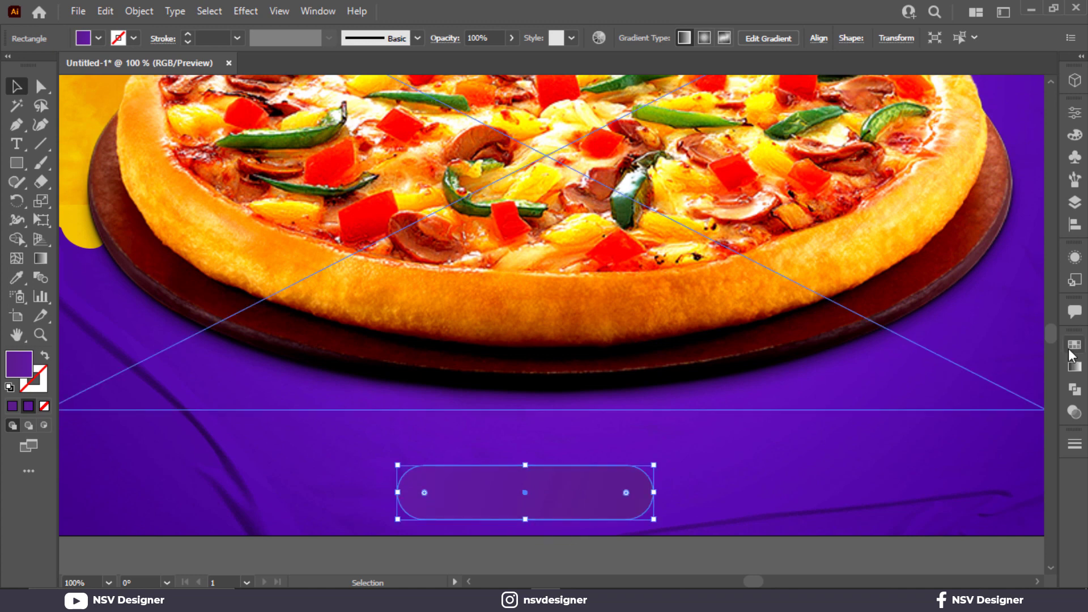
- Fill the pill with a linear gradient from yellow ffd102 to orange ea8b00, sampling both colors from the swatches beside the artboard
key(ctrl+0)
scroll(1048, 360, down, 1)
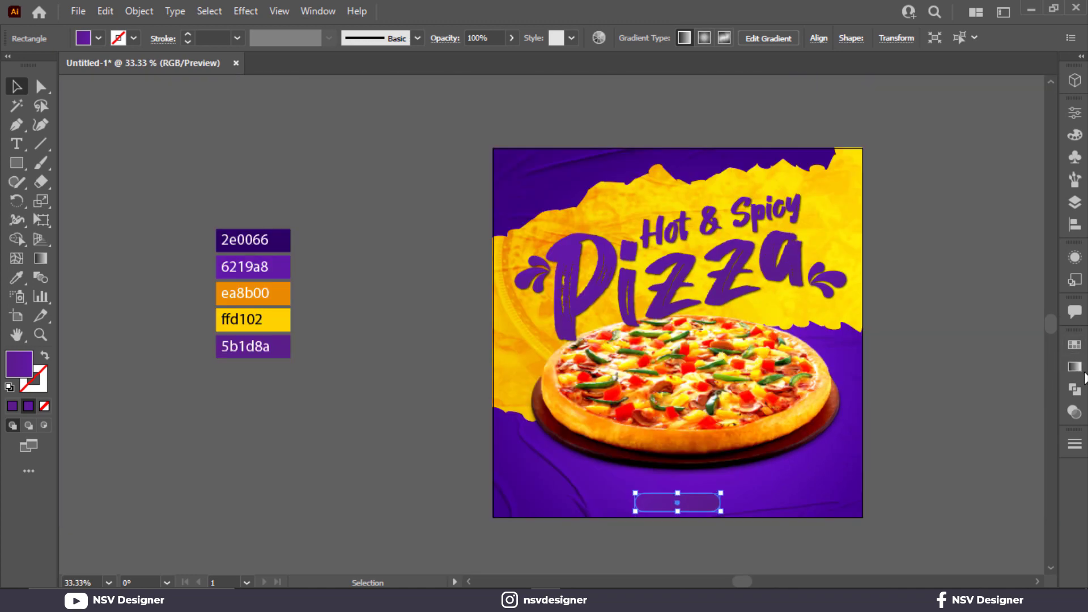
click(1076, 368)
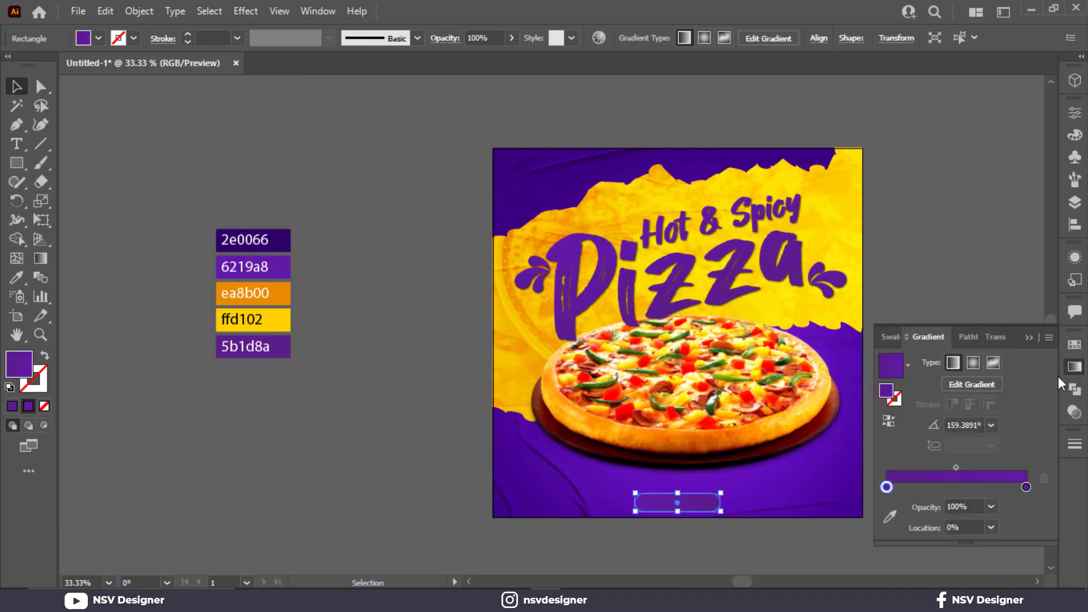
click(890, 515)
click(274, 321)
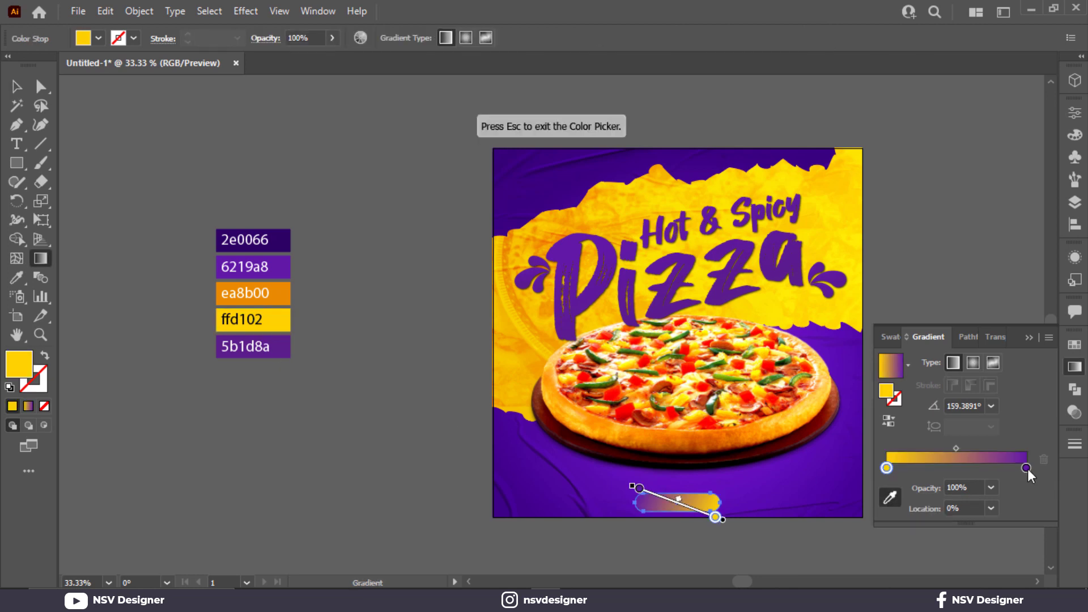
click(1026, 468)
click(281, 301)
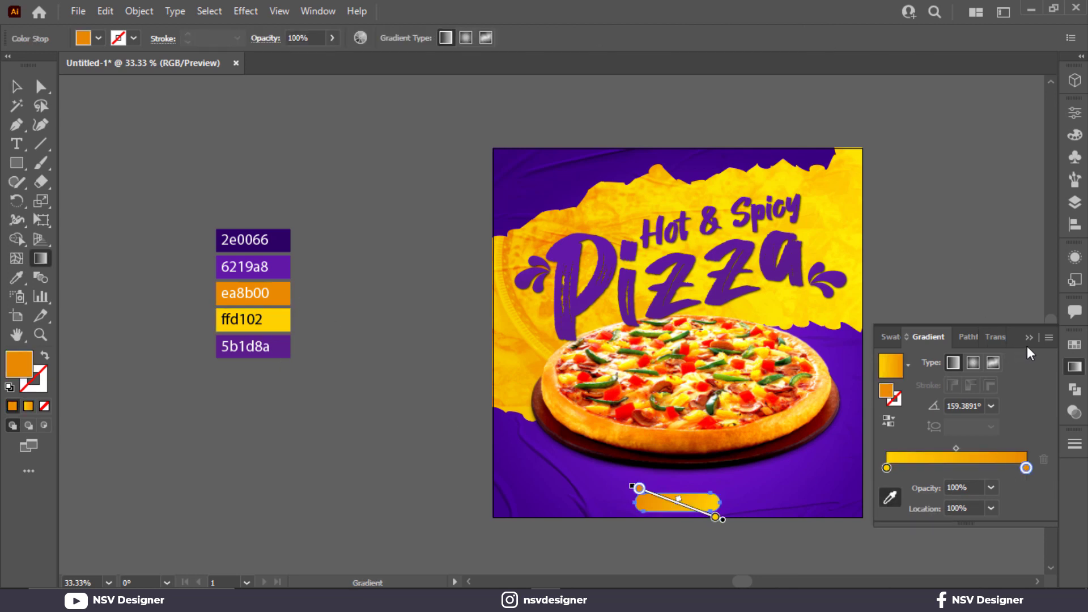
click(1028, 339)
scroll(665, 515, up, 1)
scroll(665, 515, up, 2)
click(15, 87)
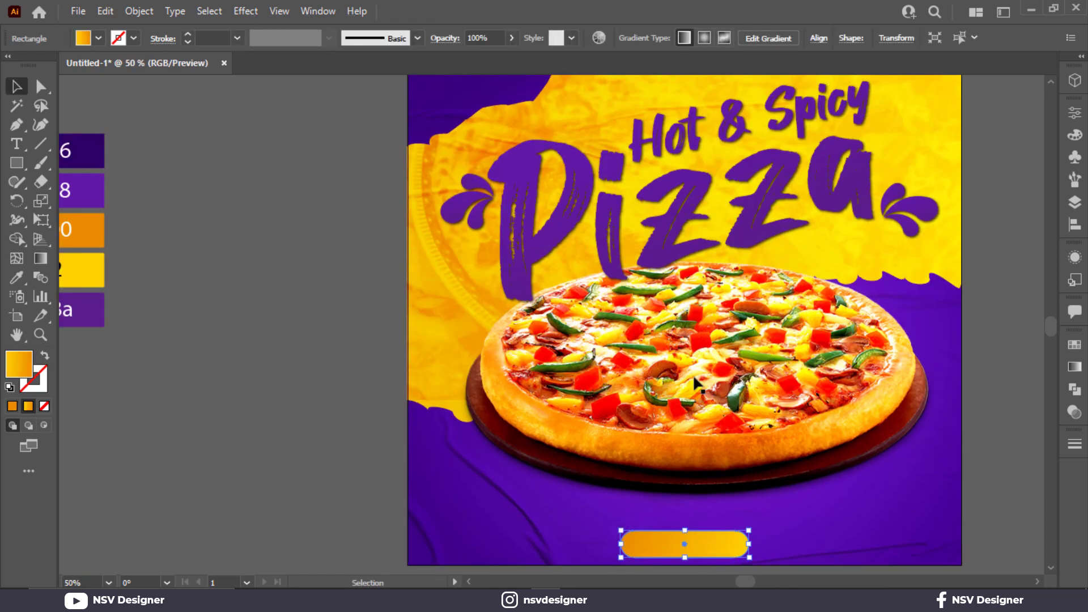
scroll(697, 391, up, 3)
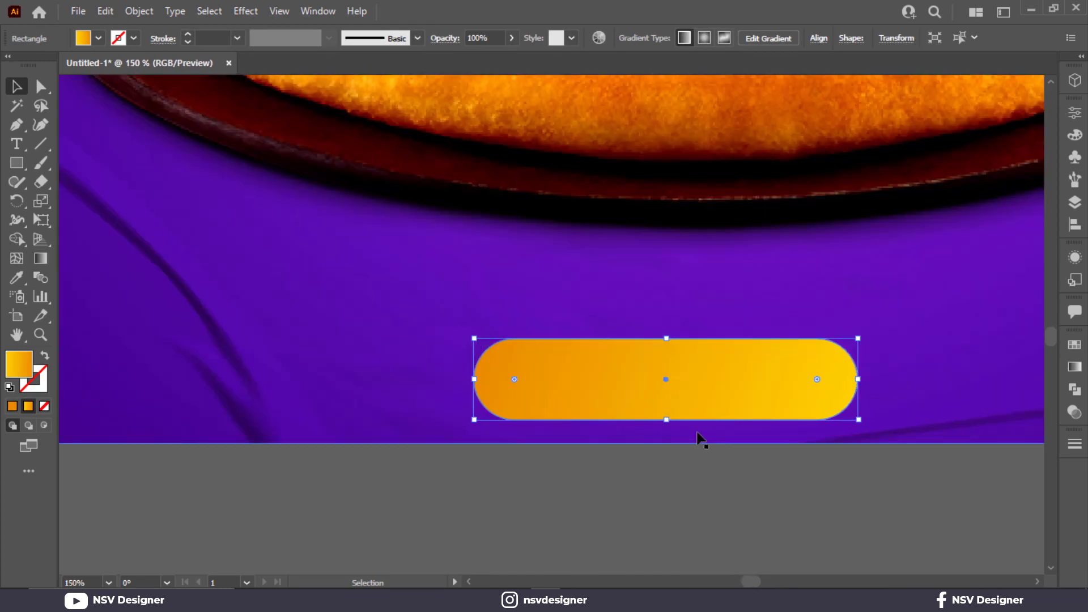
- Slightly increase the height of the yellow-orange pill evenly from its center
drag(701, 397, 700, 387)
drag(666, 327, 667, 317)
click(139, 12)
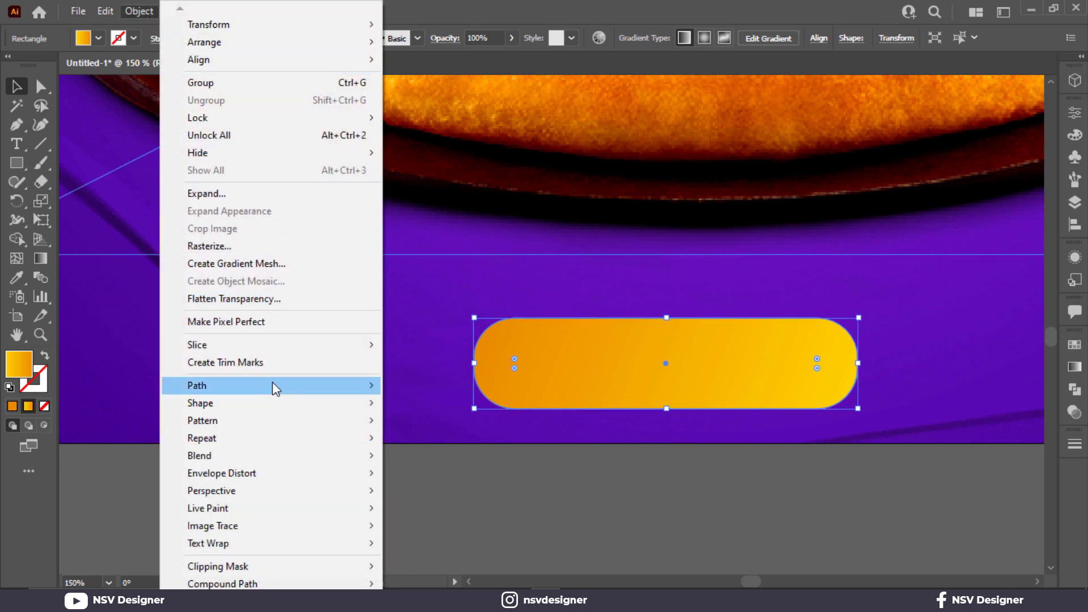
click(654, 385)
- Redirect the pill's gradient to run vertically, from yellow at the top edge to orange at the bottom edge
key(g)
drag(671, 320, 671, 418)
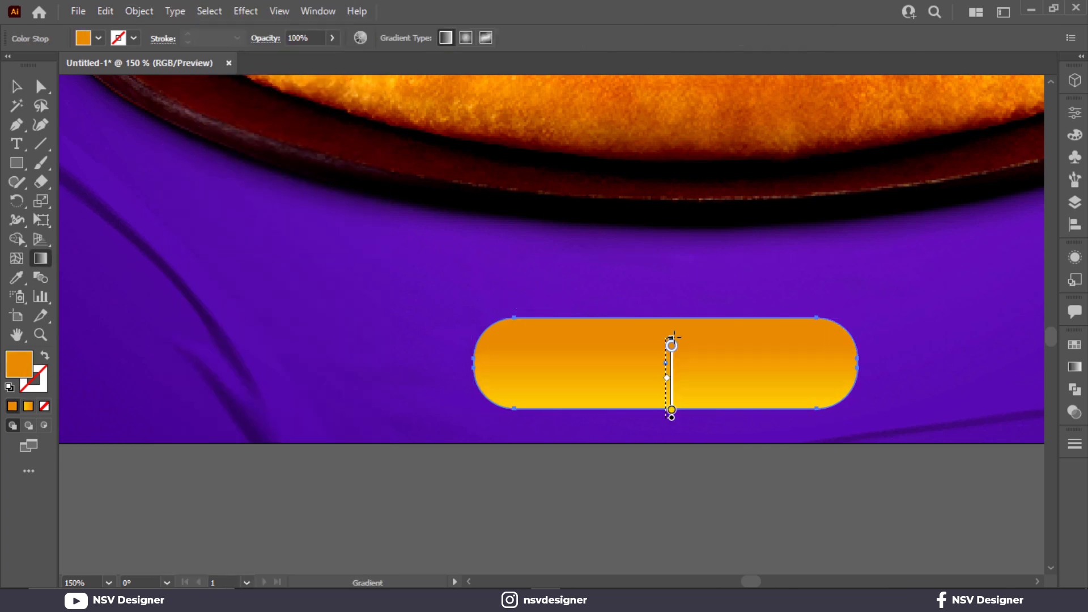
click(671, 327)
drag(653, 318, 647, 402)
click(17, 86)
- Offset the pill's path outward by 6 px with miter joins and a miter limit of 4
click(139, 11)
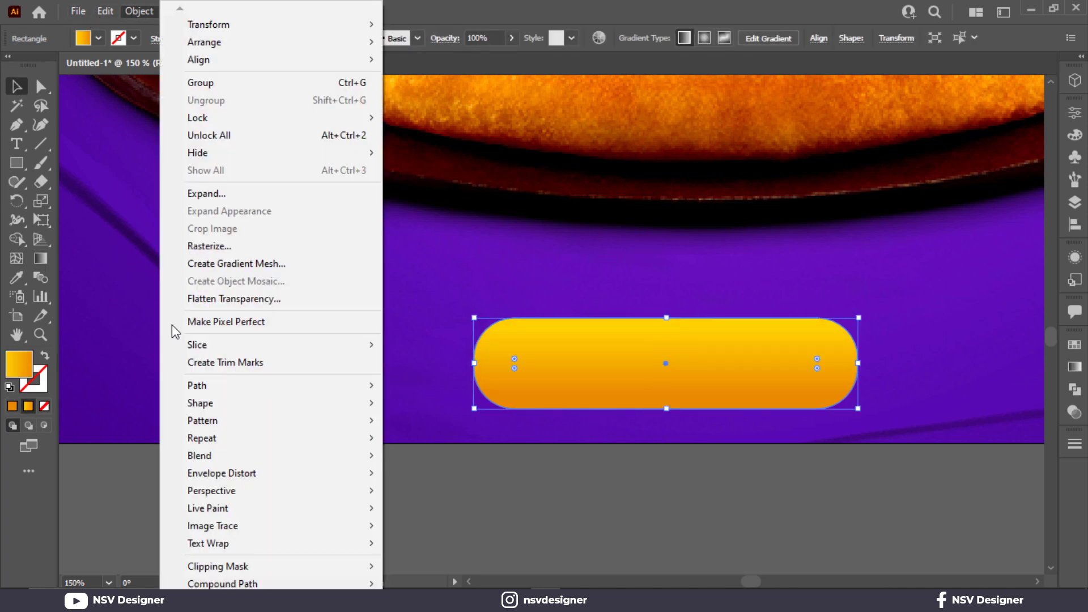
mouse_move(214, 379)
click(460, 444)
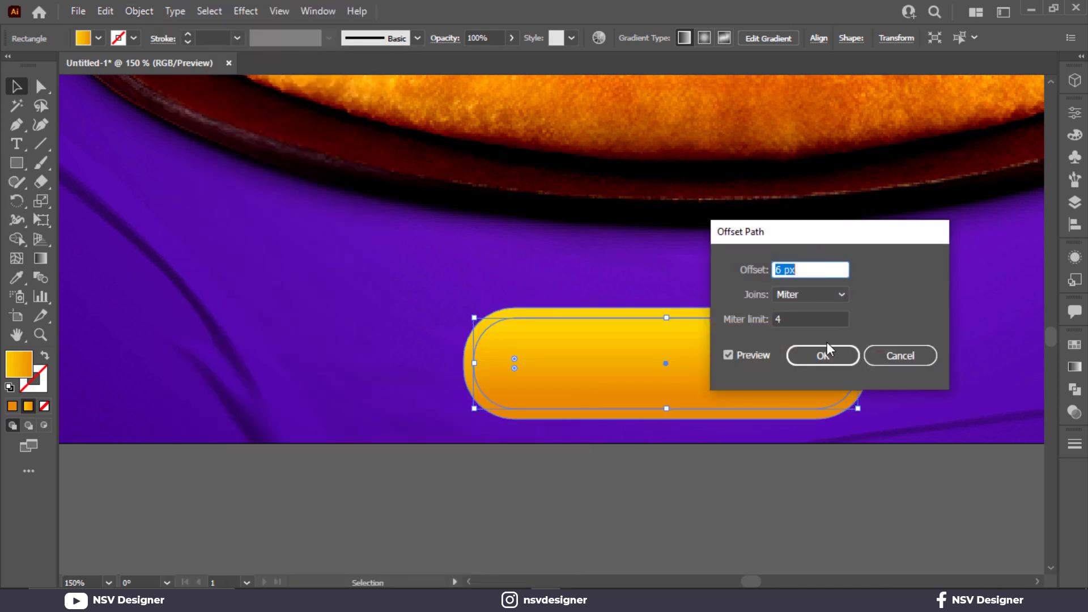
click(823, 355)
- Rotate the outer pill 180° so its gradient runs opposite to the inner pill's, forming a contrasting rim
key(ctrl+a)
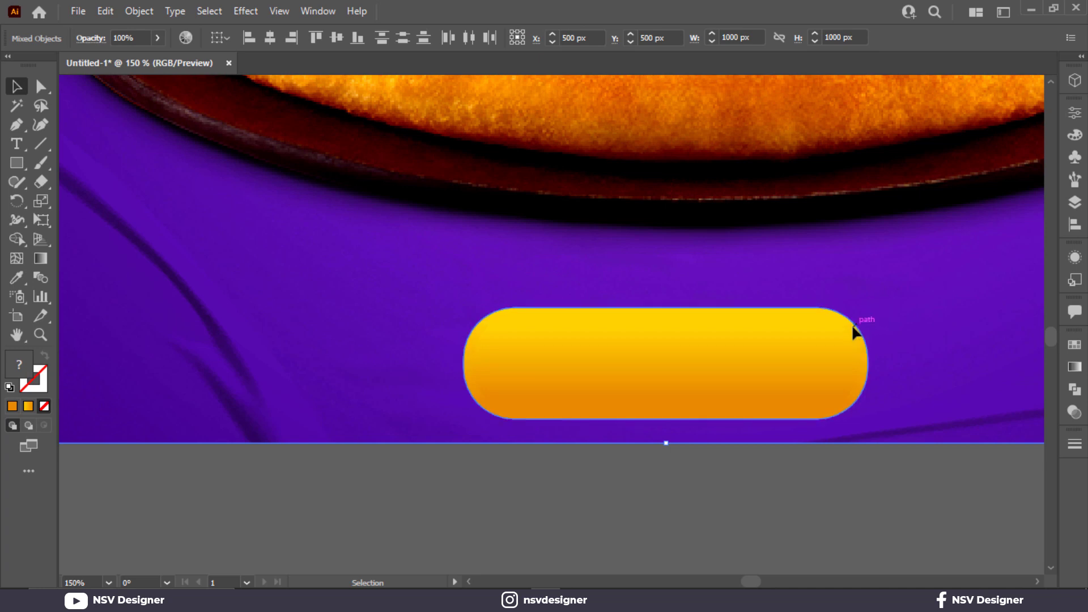
scroll(746, 377, up, 1)
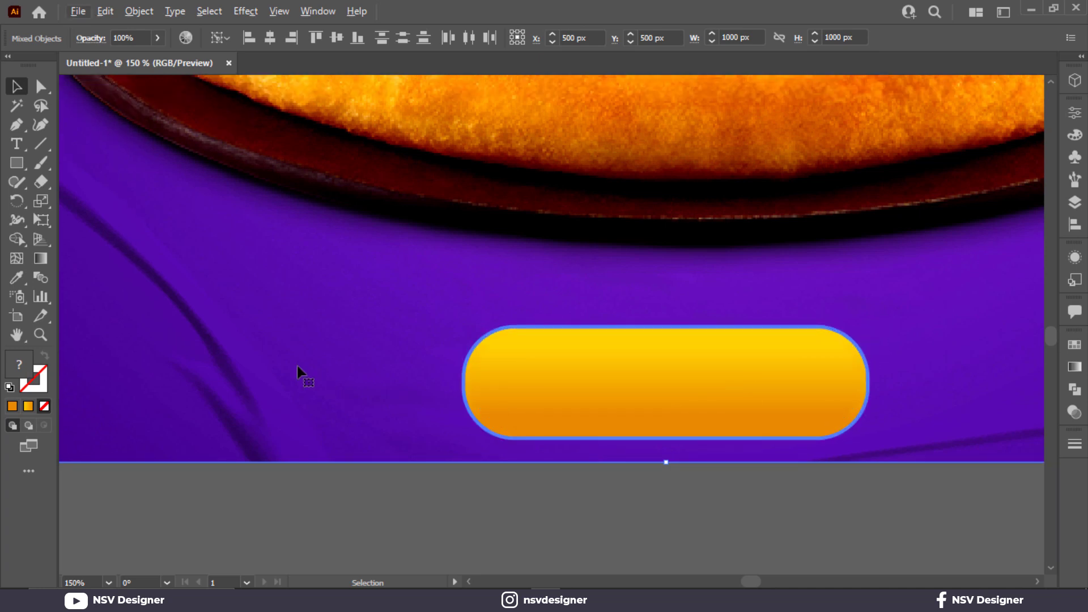
click(400, 485)
click(468, 404)
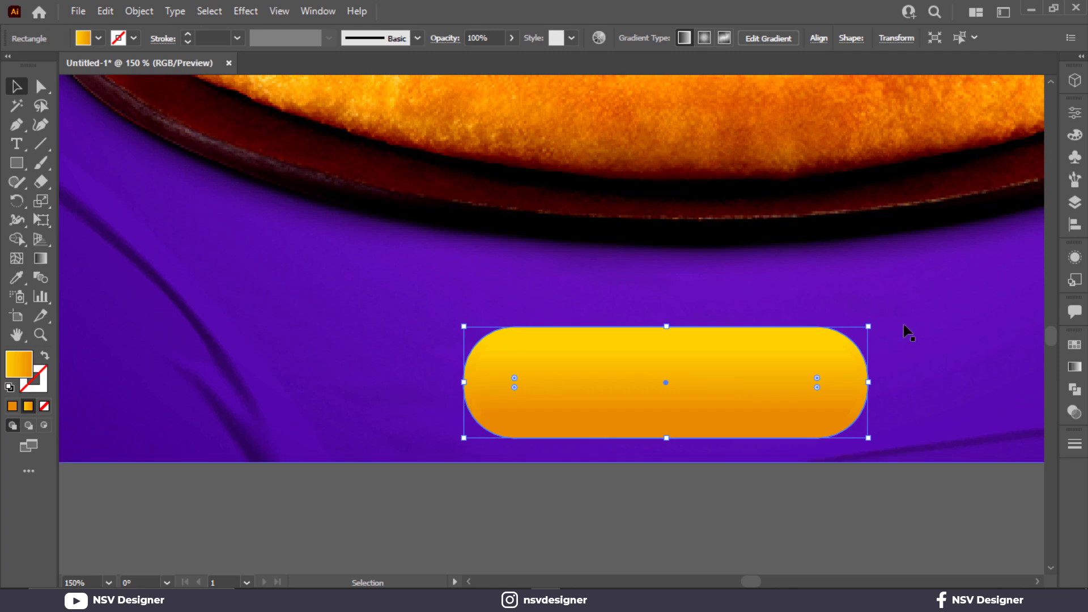
drag(870, 321, 481, 412)
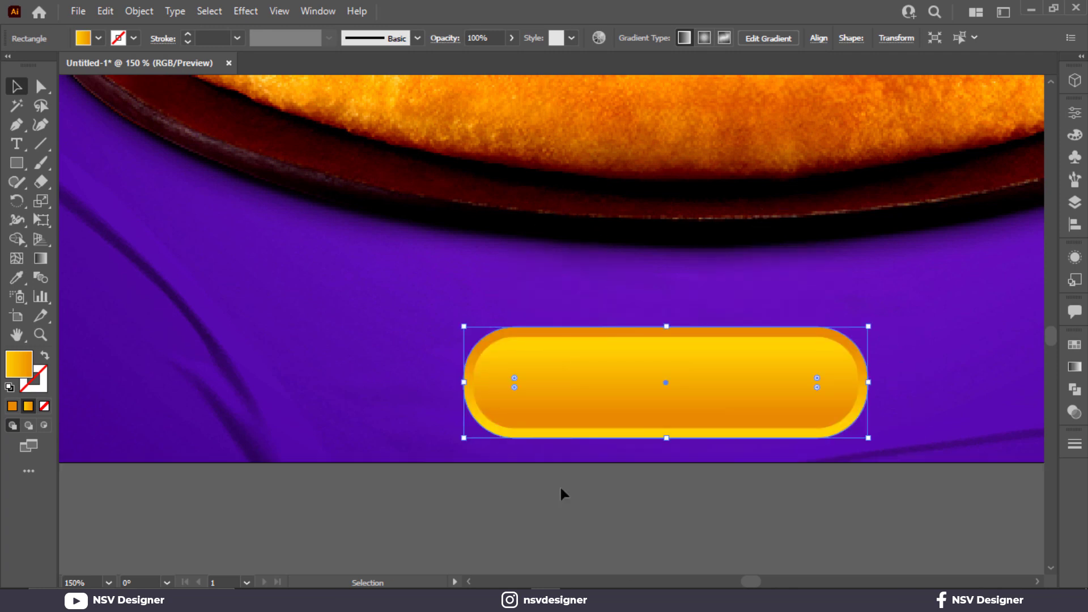
- Group the inner pill and its outer rim at the bottom of the poster into one button
drag(913, 497, 966, 433)
key(ctrl+0)
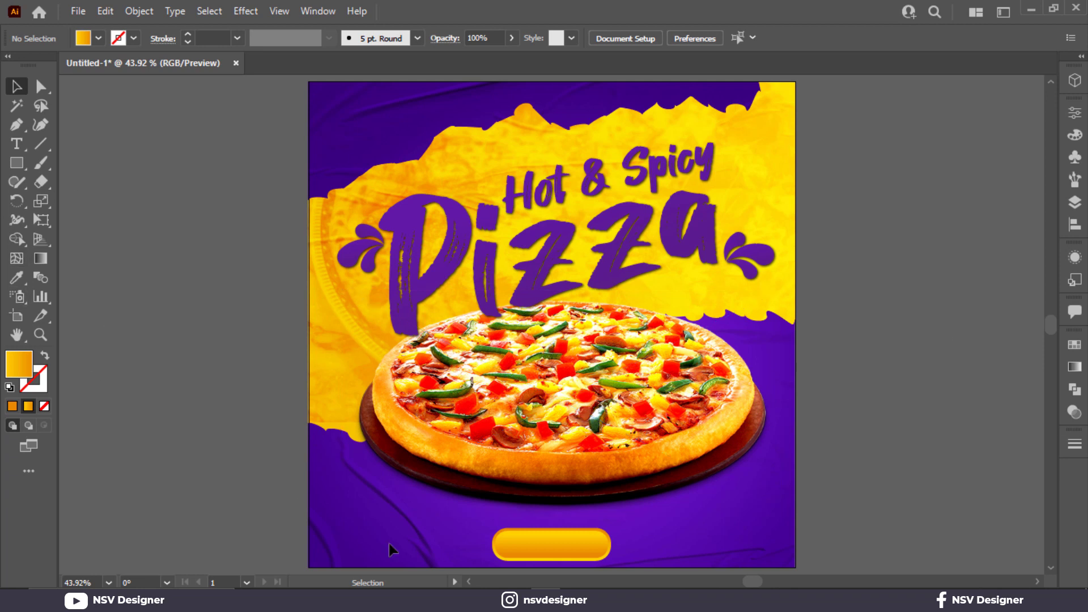
drag(644, 505, 623, 529)
key(ctrl+z)
click(672, 550)
click(579, 561)
click(579, 561)
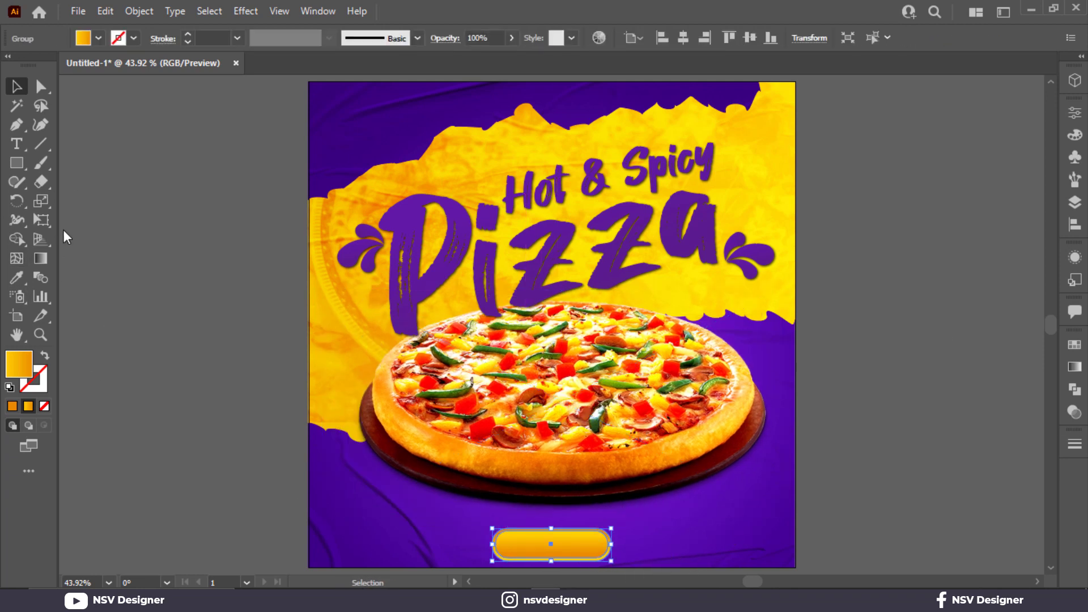
- Add the text "ORDER NOW" on the empty canvas beside the poster in Montserrat ExtraBold and enlarge it to about 30 pt
click(20, 146)
click(138, 376)
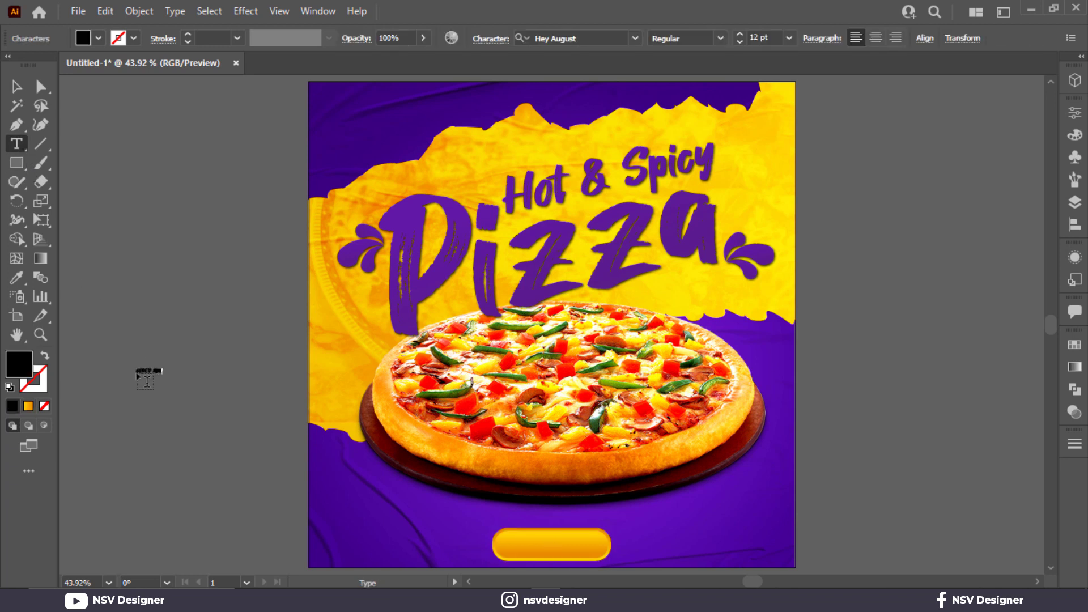
click(16, 86)
click(604, 36)
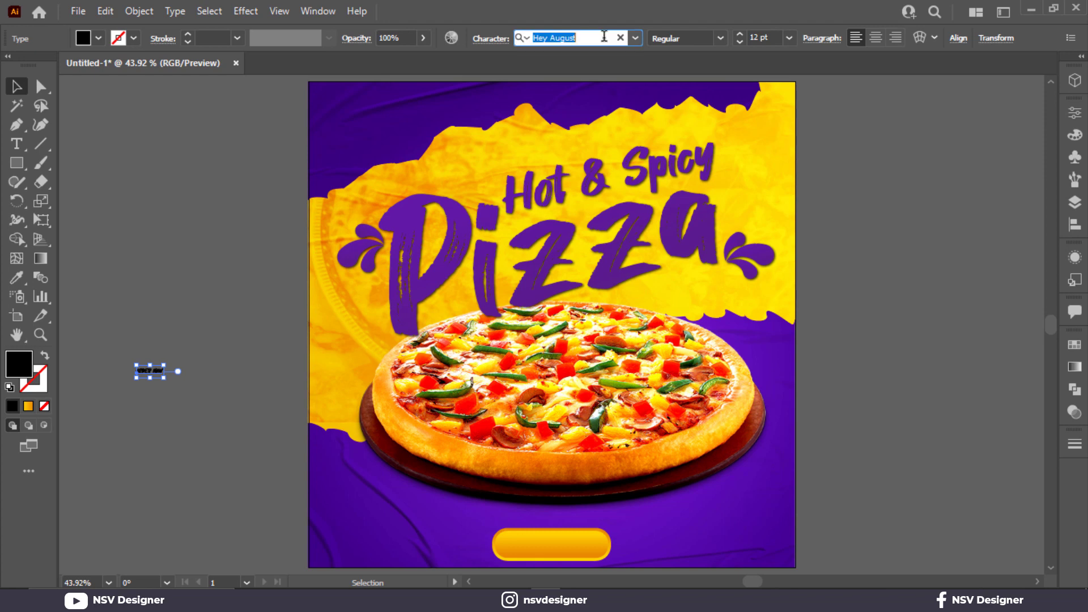
text(monst)
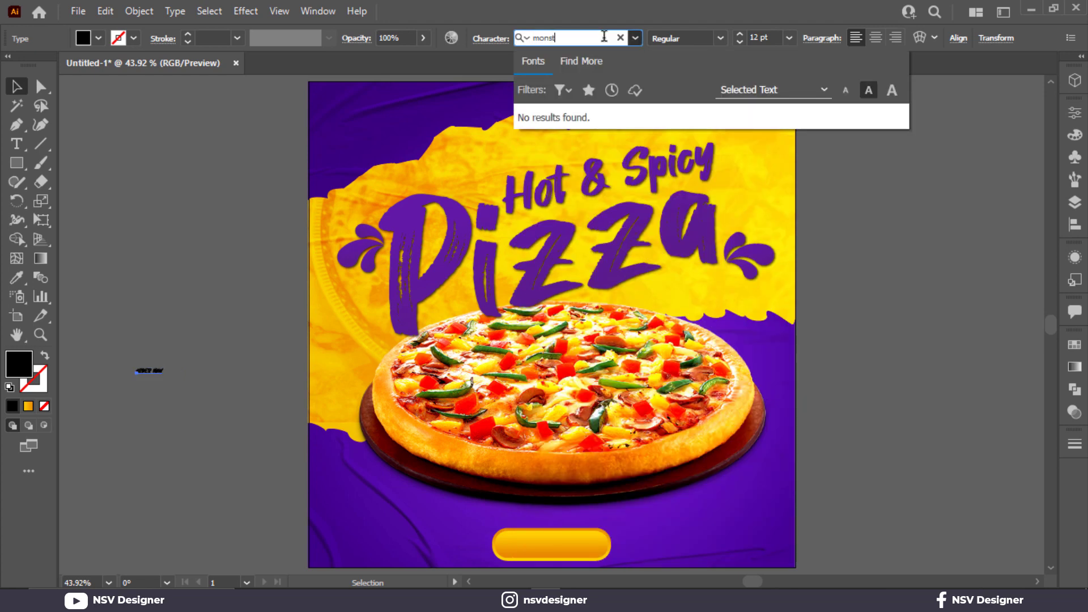
key(BackSpace)
key(BackSpace)
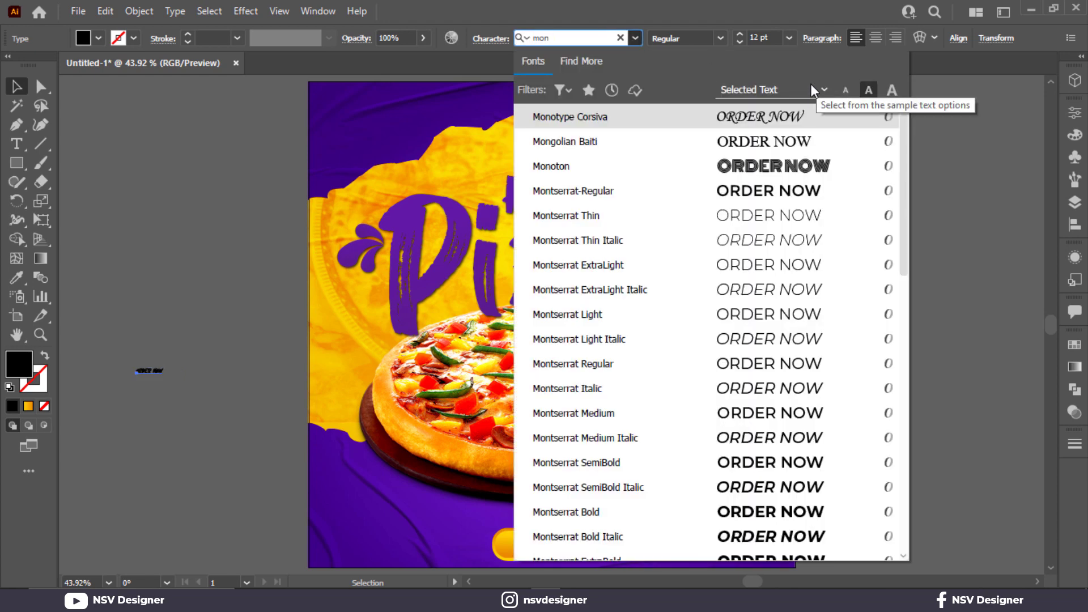
text(t)
click(805, 486)
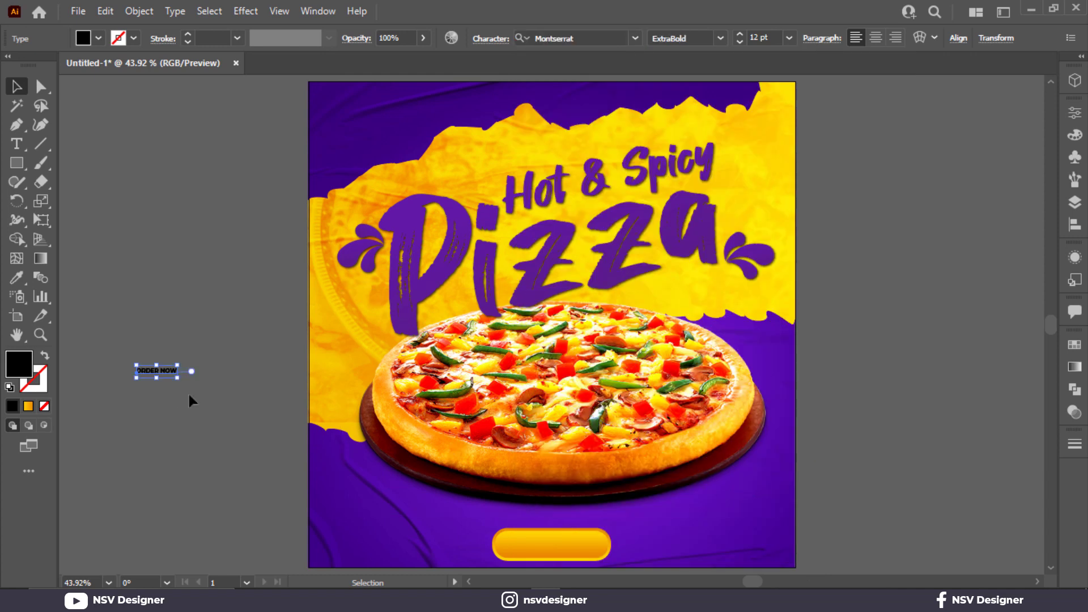
drag(177, 379, 196, 406)
- Sample the 6219a8 purple swatch onto the ORDER NOW text
scroll(284, 430, left, 5)
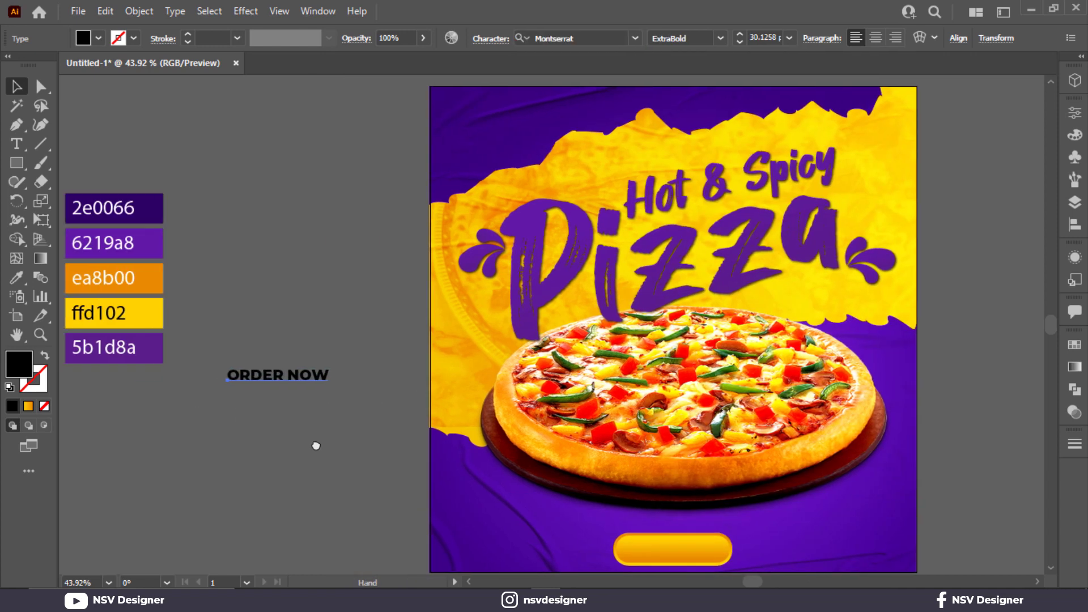
key(i)
click(148, 242)
click(161, 241)
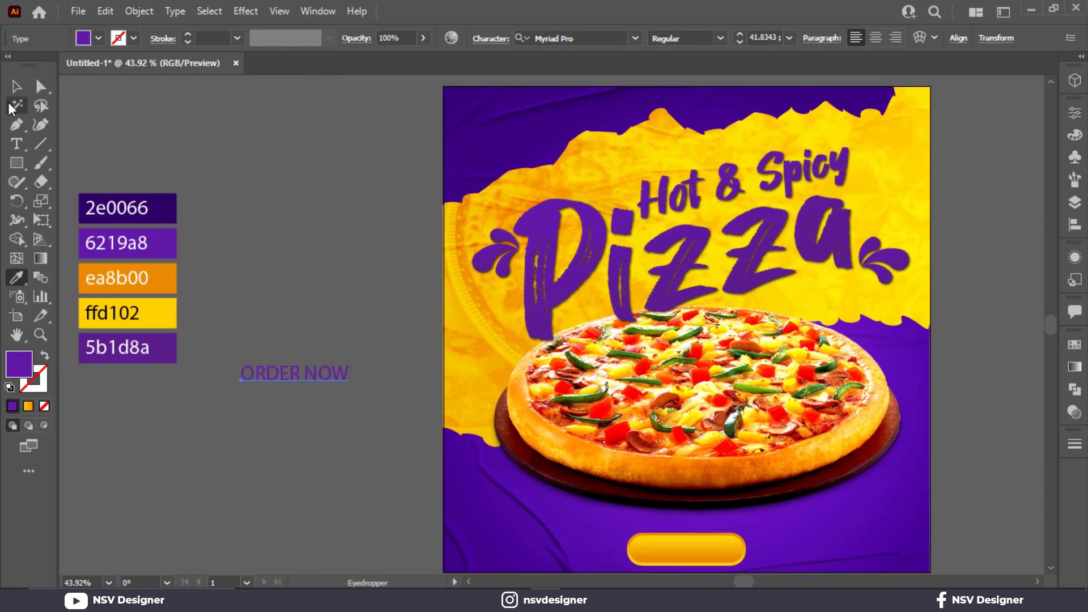
- Set the font of the purple ORDER NOW text to Montserrat ExtraBold
click(16, 87)
click(720, 38)
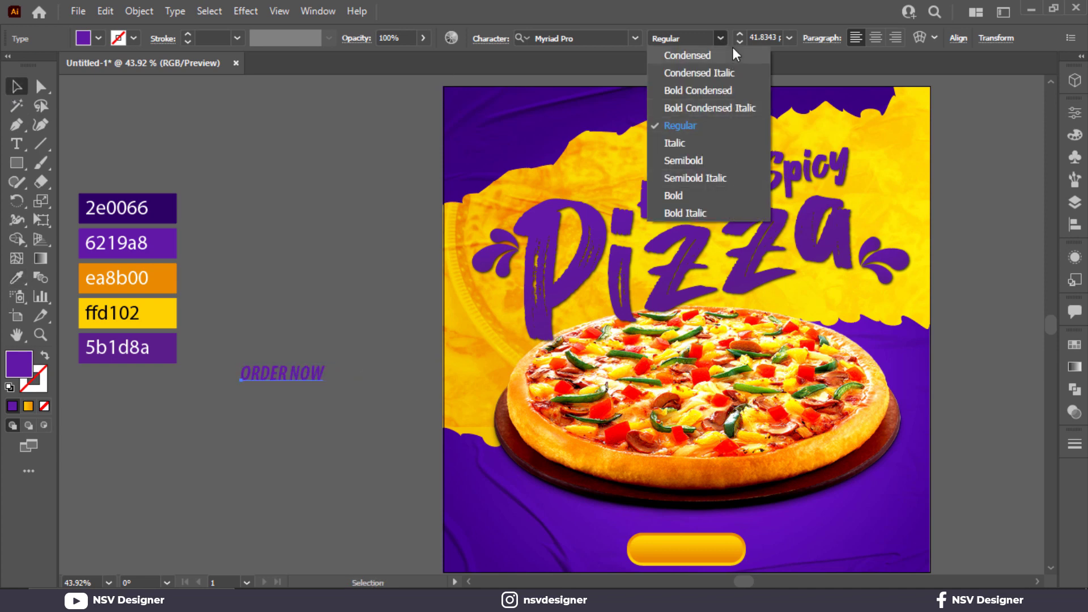
click(720, 195)
click(605, 40)
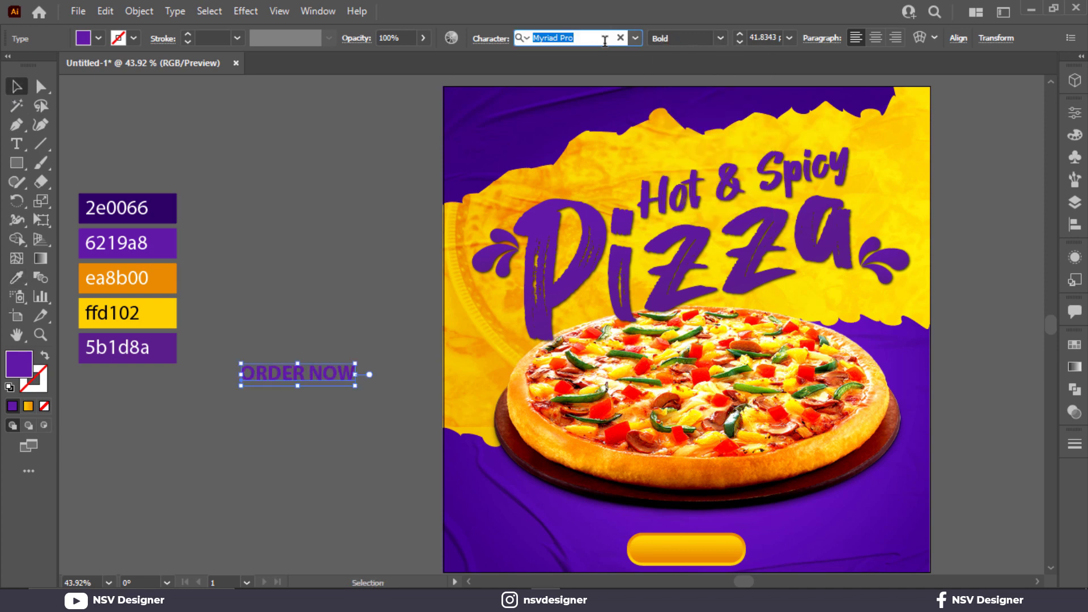
text(mon)
scroll(701, 369, down, 1)
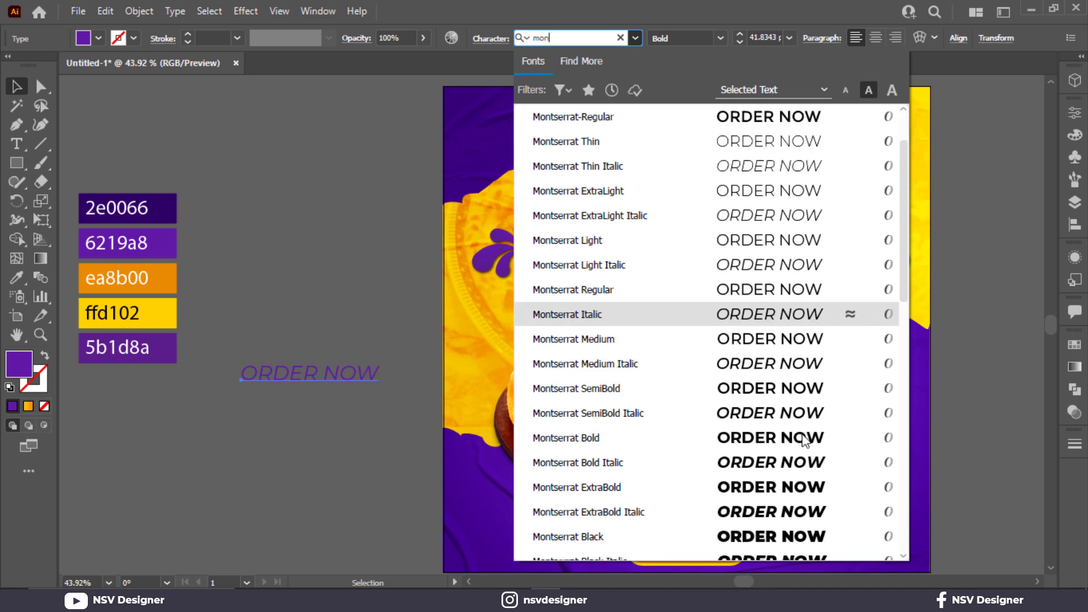
click(794, 488)
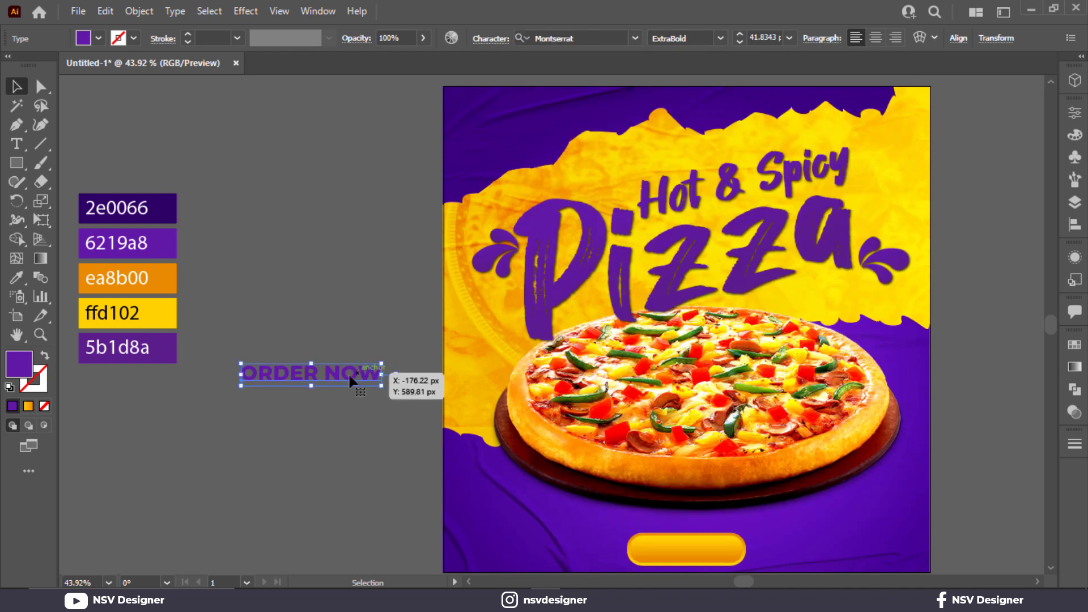
- Recolor the ORDER NOW text with the dark purple 2e0066 swatch
key(i)
click(174, 211)
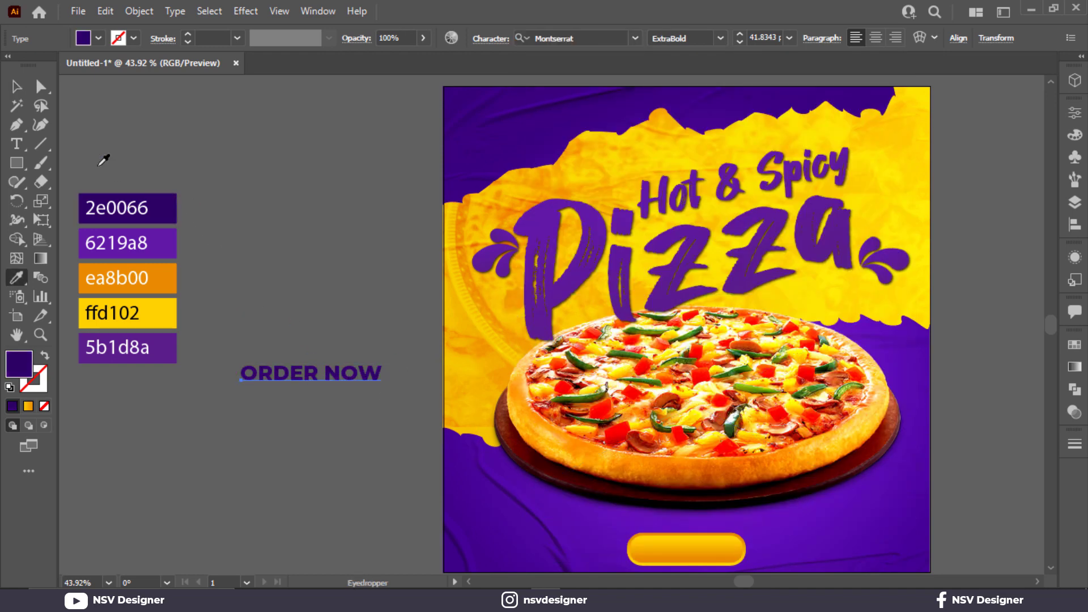
click(17, 87)
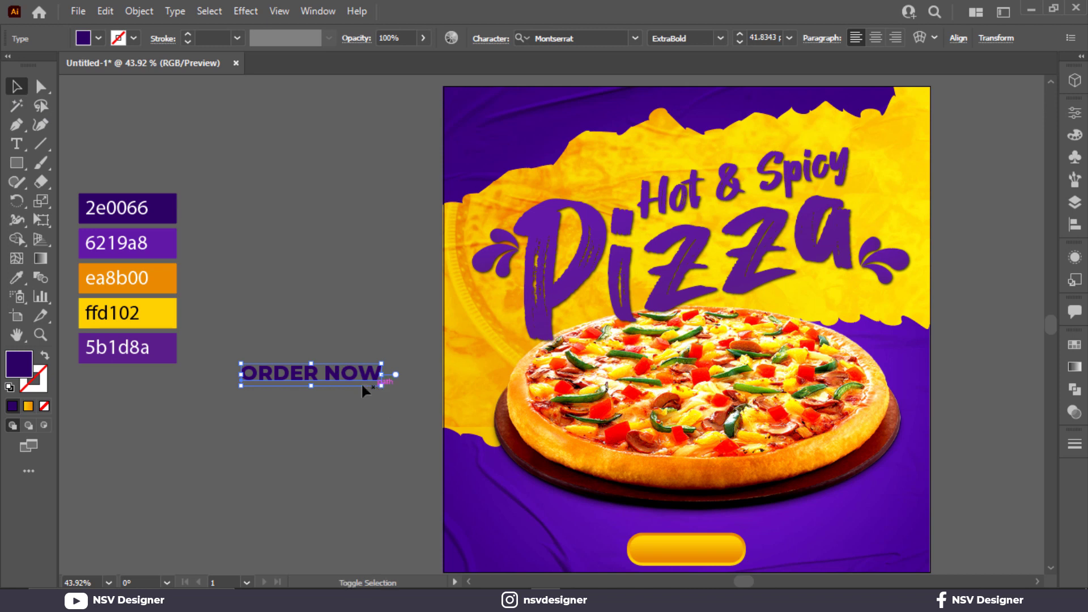
- Place the ORDER NOW text centered on the golden button and scale it down to 28 pt so it fits inside
shift+click(380, 386)
click(381, 382)
drag(381, 386, 733, 542)
scroll(715, 518, up, 5)
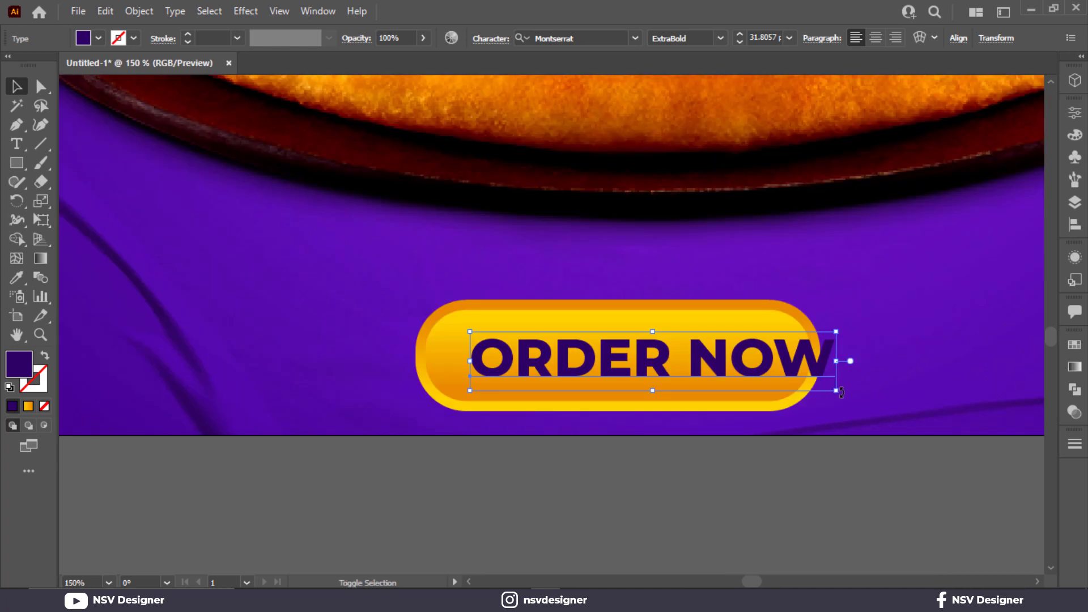
drag(841, 392, 791, 387)
drag(751, 381, 739, 382)
scroll(723, 418, down, 2)
click(656, 478)
- Duplicate the ORDER NOW text straight across to the poster's lower-left area and fill the copy with white
drag(652, 376, 242, 376)
click(98, 38)
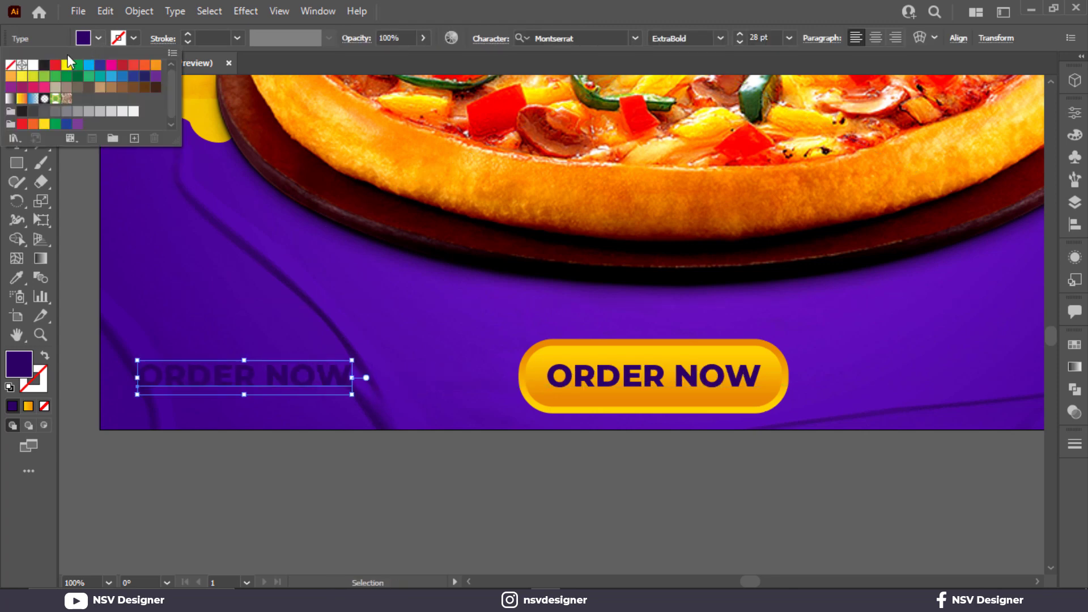
click(32, 66)
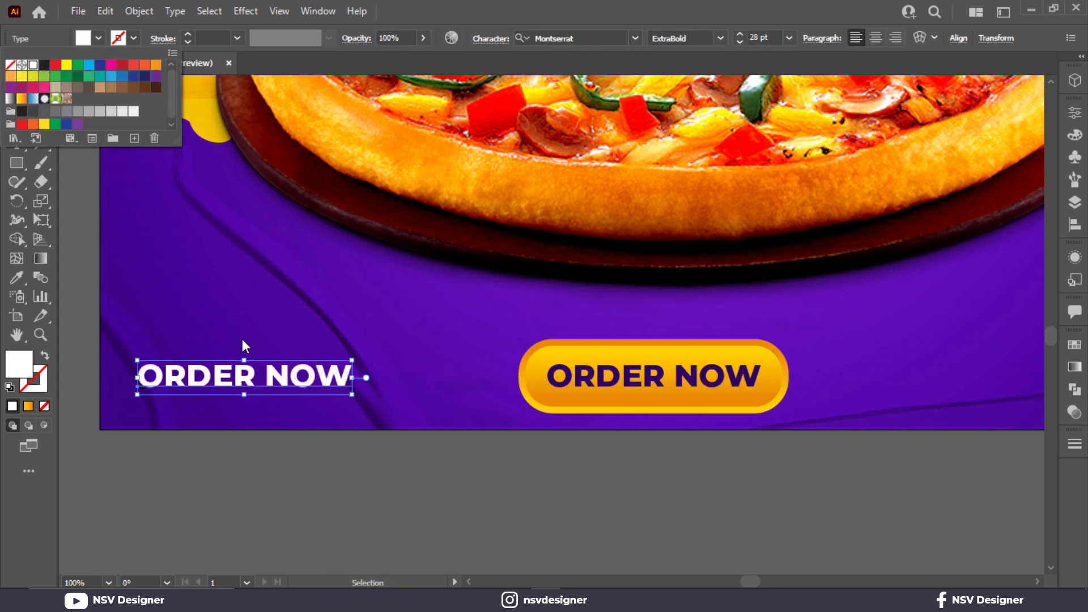
- Recolor the lower-left ORDER NOW copy with the ffd102 yellow swatch
scroll(243, 340, down, 1)
drag(244, 342, 730, 498)
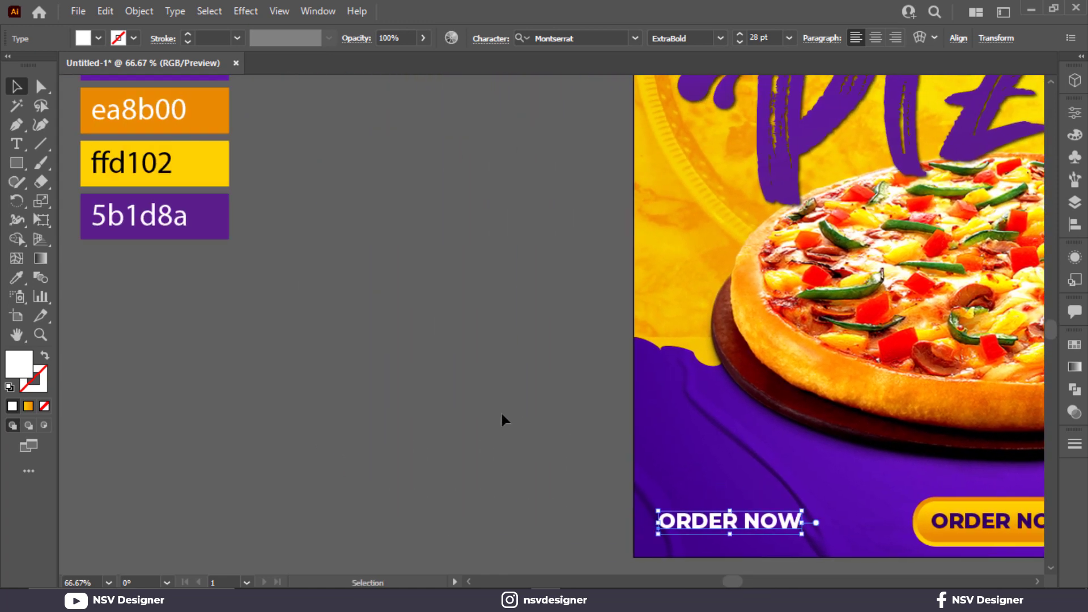
key(i)
click(223, 173)
click(15, 86)
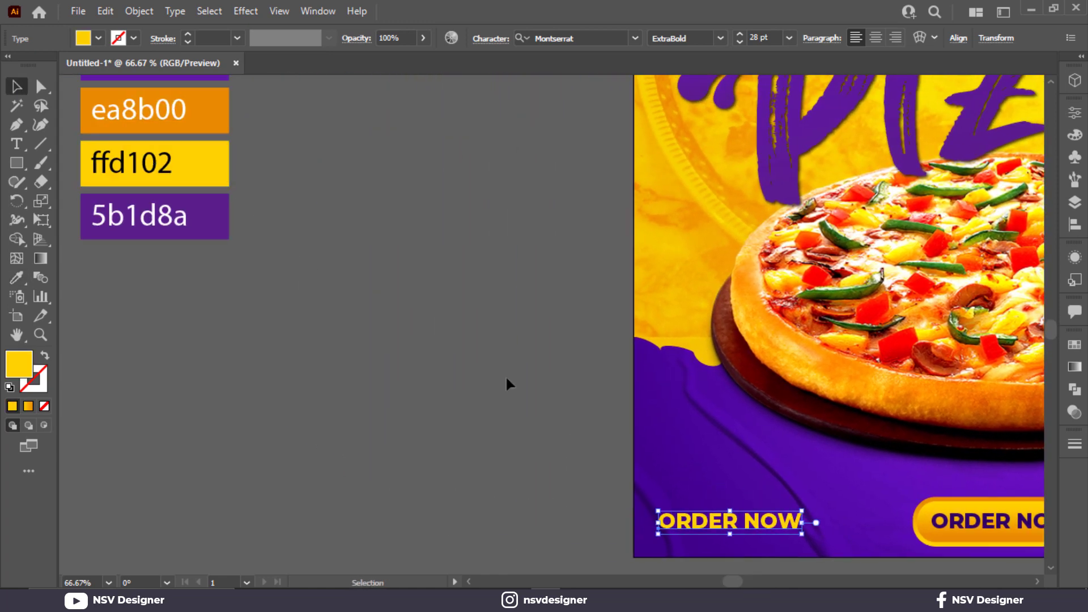
- Move the yellow text copy up slightly and replace its wording with "Contact Us"
scroll(651, 391, down, 3)
scroll(745, 351, up, 2)
drag(823, 280, 593, 440)
click(466, 413)
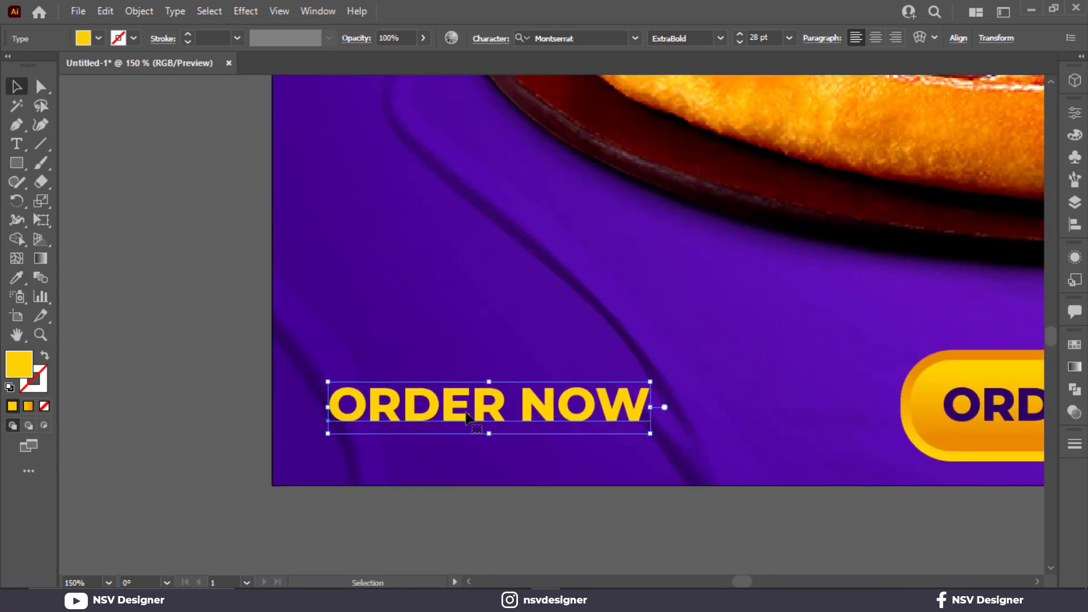
drag(466, 414, 468, 383)
double_click(450, 384)
key(ctrl+a)
text(C)
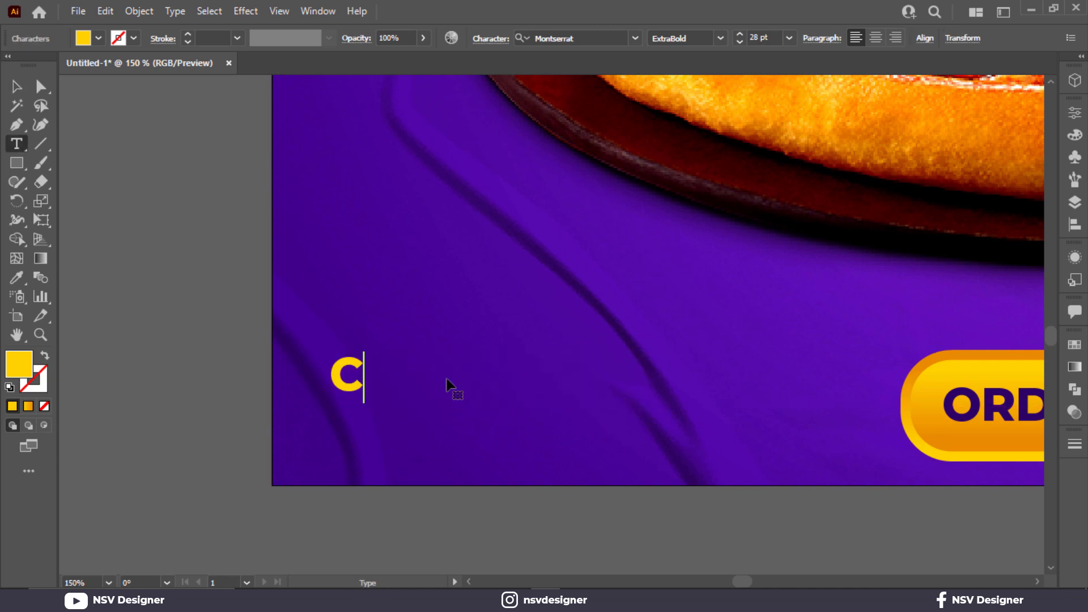
key(BackSpace)
key(BackSpace)
text(ontact Us)
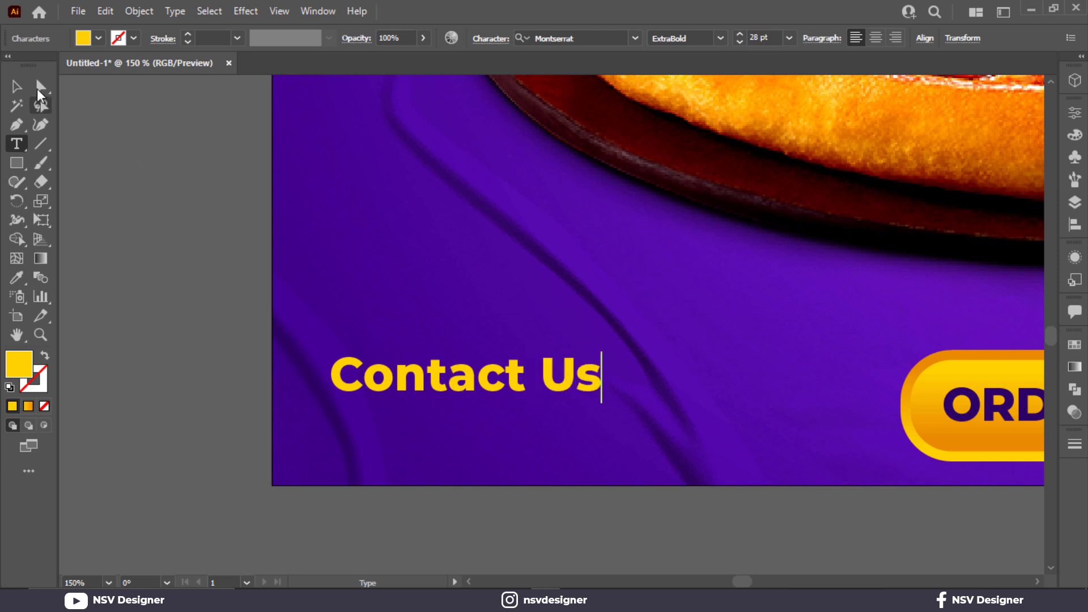
key(Escape)
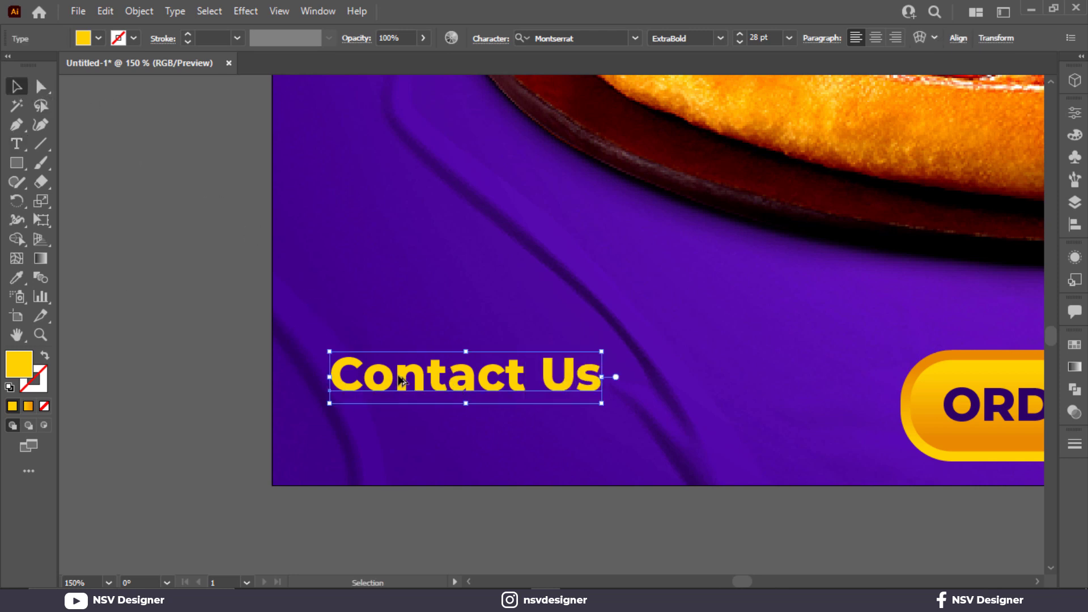
- Duplicate the "Contact Us" line directly below itself and replace the copy's wording with the contact phone number
drag(400, 379, 400, 423)
double_click(400, 423)
key(ctrl+a)
text(+)
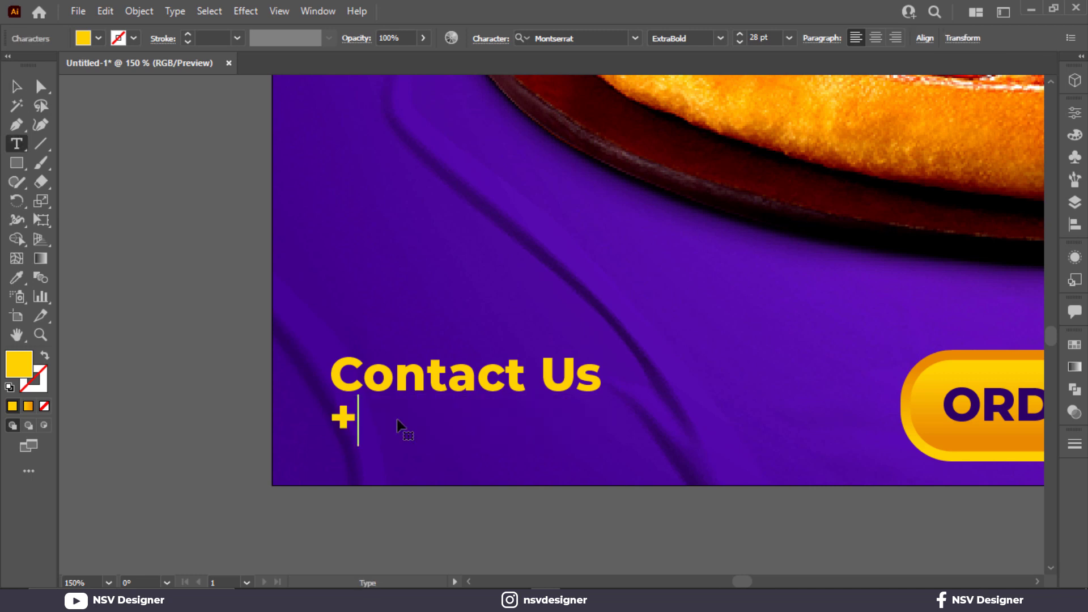
text(91 66666 33333)
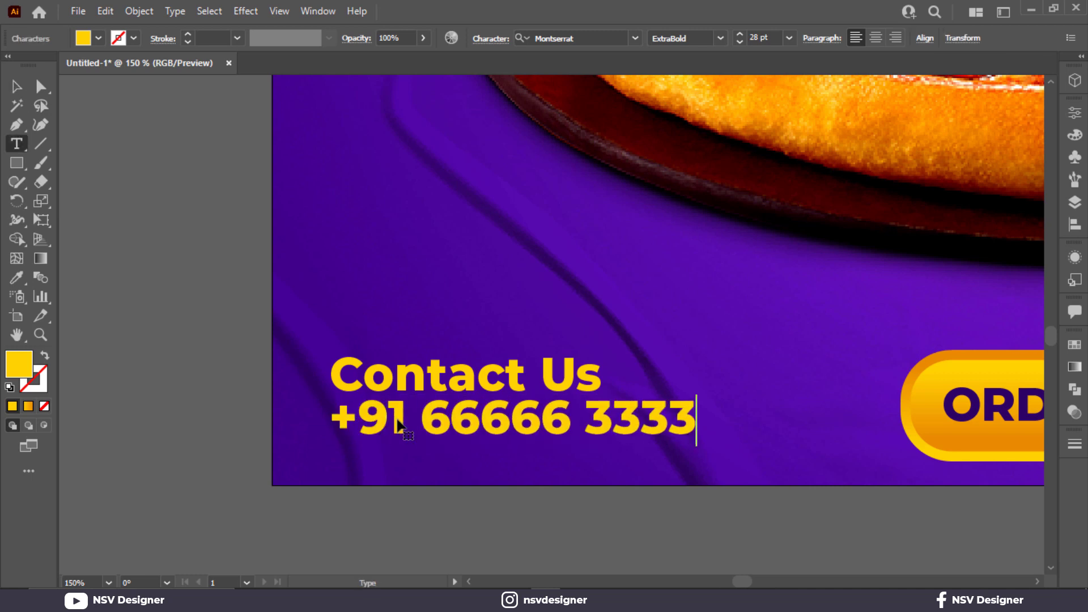
key(Escape)
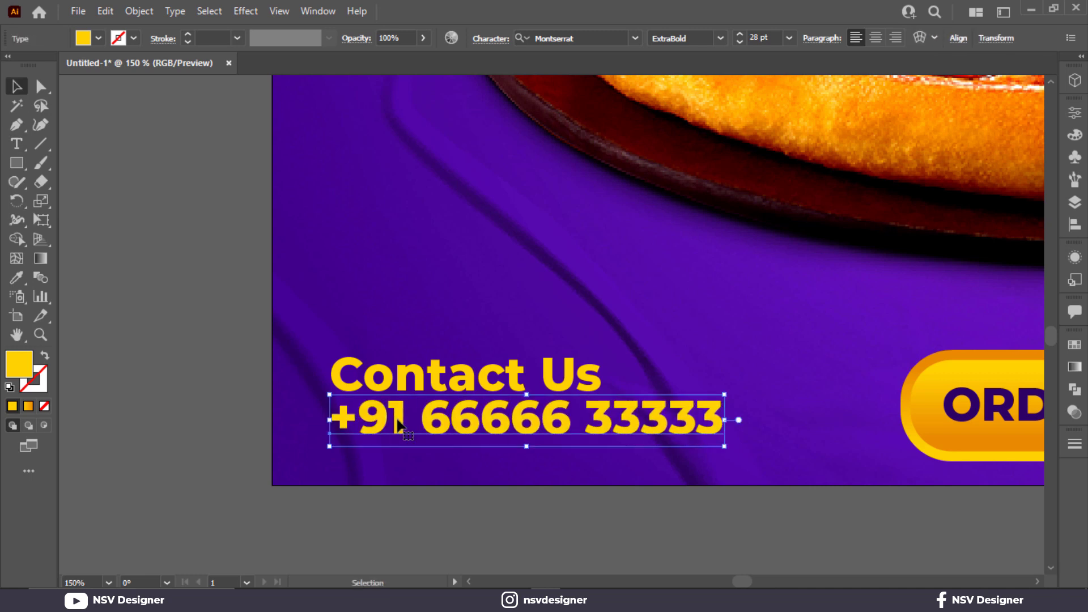
- Set the font weight of the "Contact Us" line to Medium
click(431, 371)
click(726, 41)
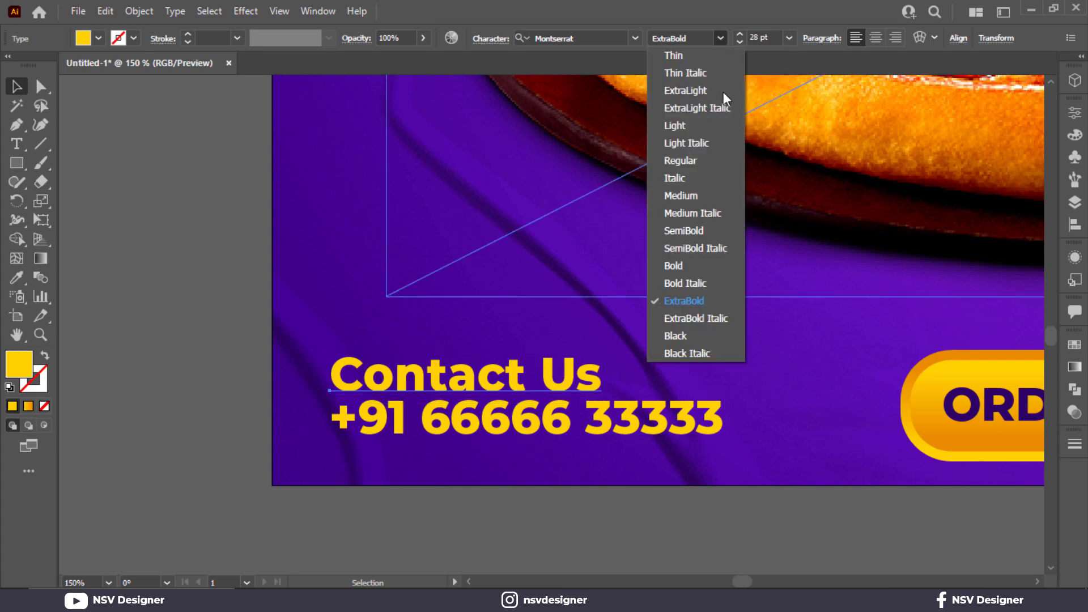
click(707, 194)
- Scale the two contact lines down to about 20.8 pt and duplicate them on the other side of the ORDER NOW button
scroll(370, 441, down, 2)
drag(372, 434, 192, 440)
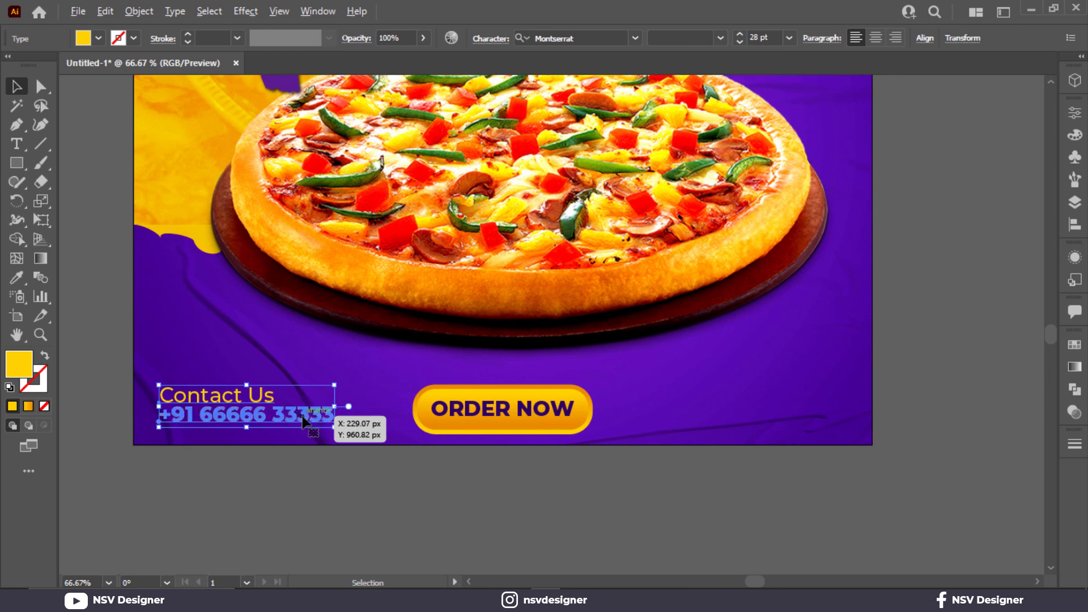
drag(334, 426, 807, 425)
- Right-align the duplicated contact lines and move them horizontally to the poster's lower-right corner
click(896, 38)
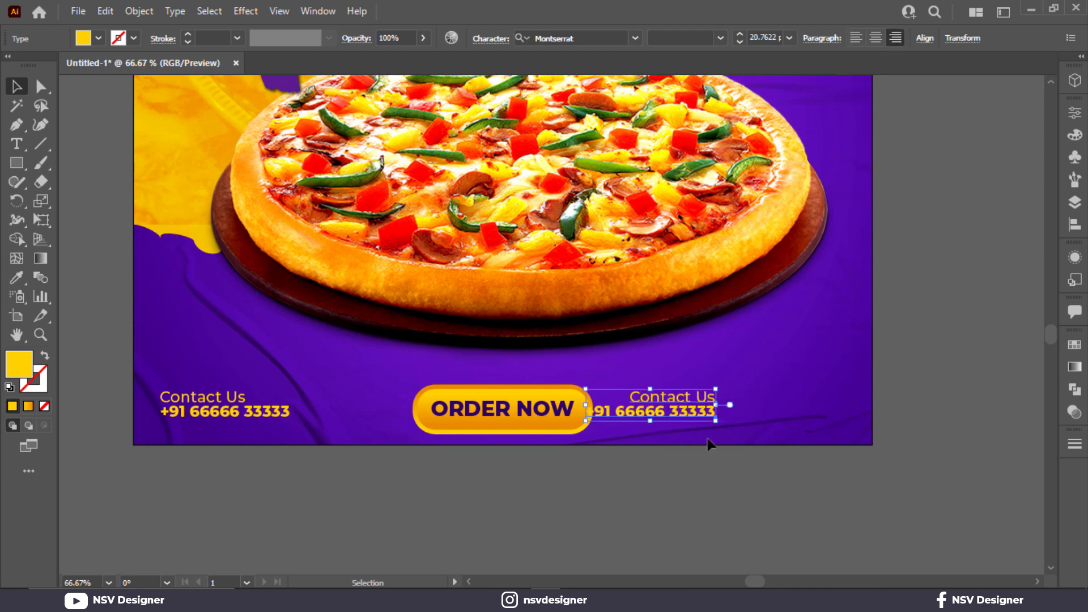
drag(701, 420, 819, 416)
drag(831, 410, 831, 410)
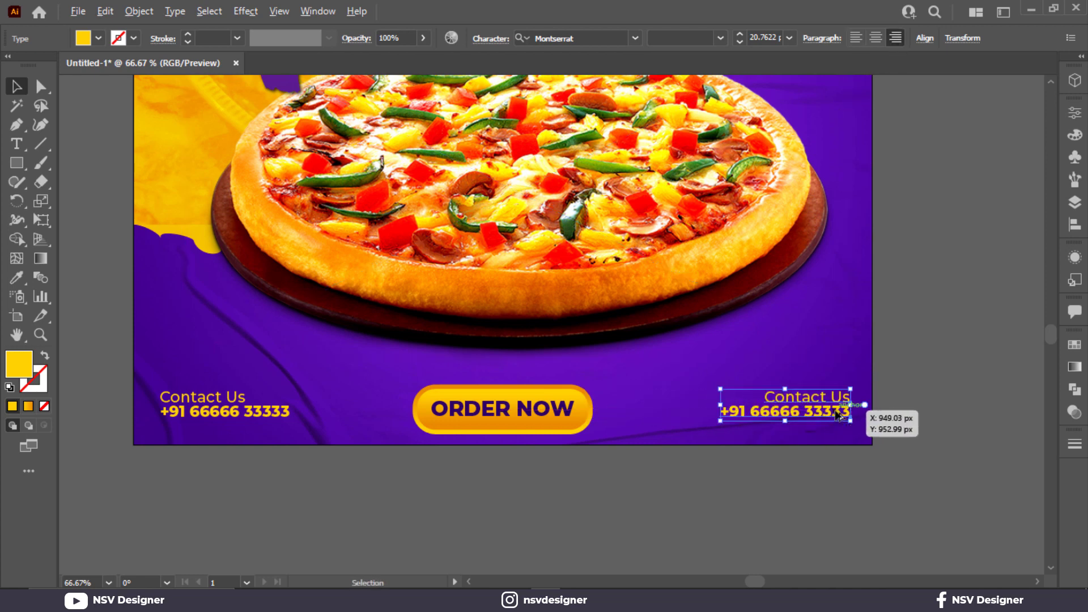
- Replace the "Contact Us" heading of the lower-right copy with "website"
scroll(836, 413, up, 4)
double_click(790, 368)
triple_click(788, 361)
text(w)
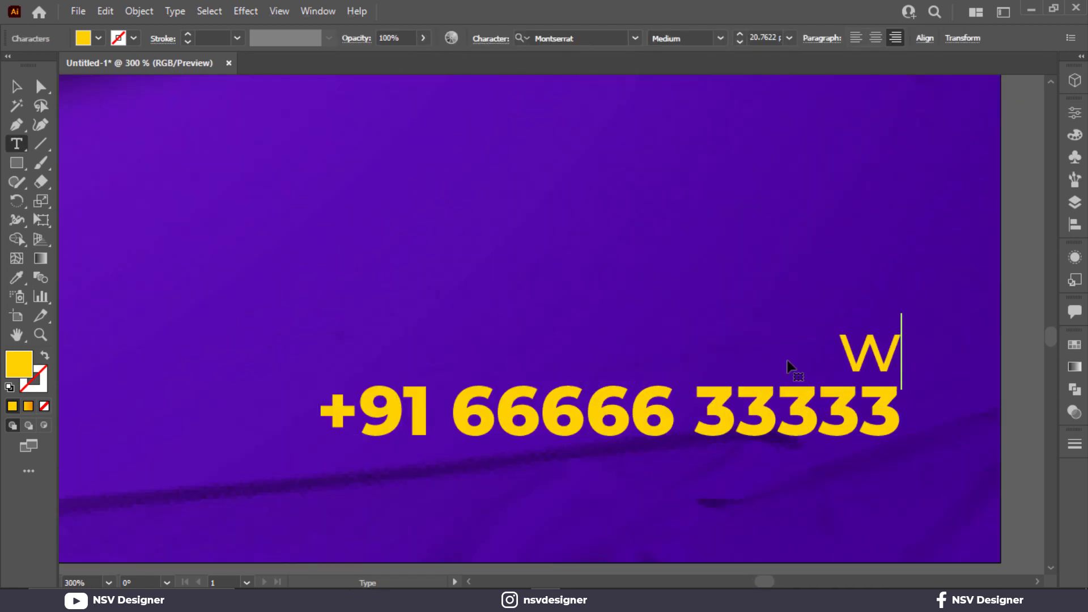
text(ebsite)
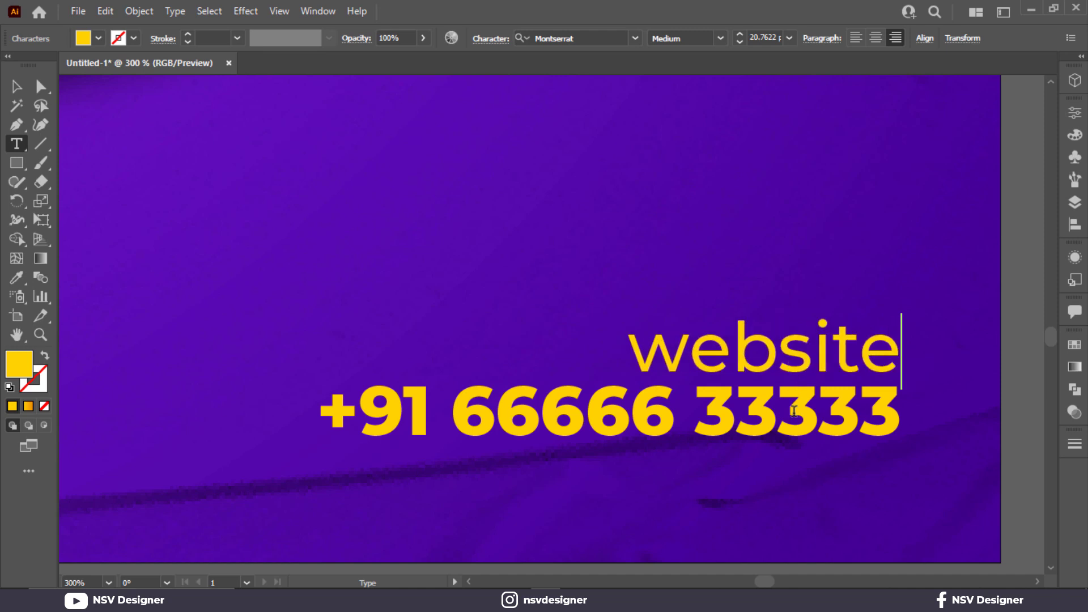
click(755, 432)
triple_click(755, 432)
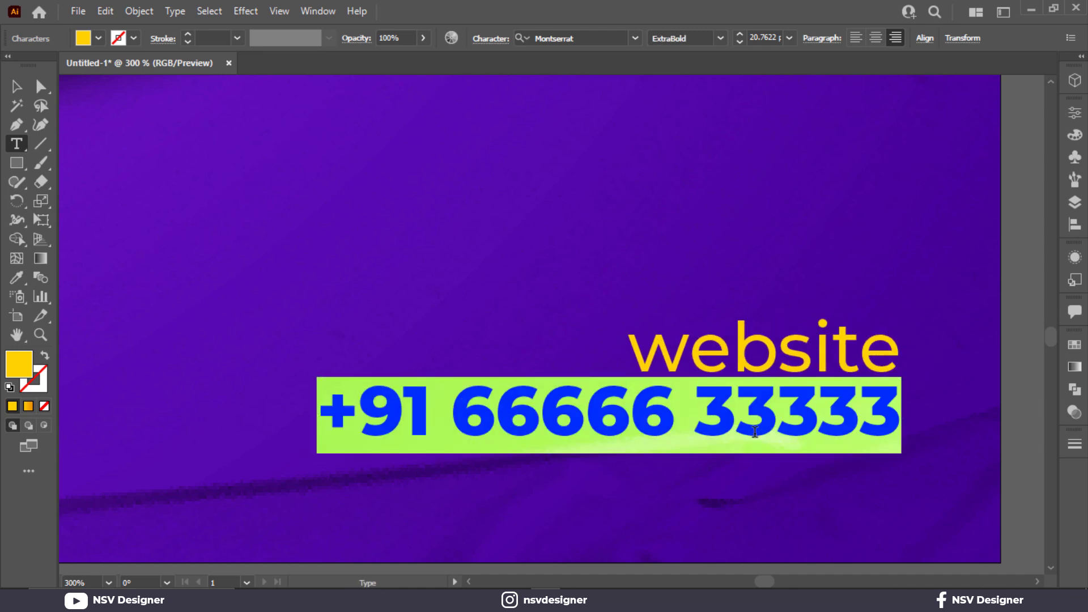
text(www.)
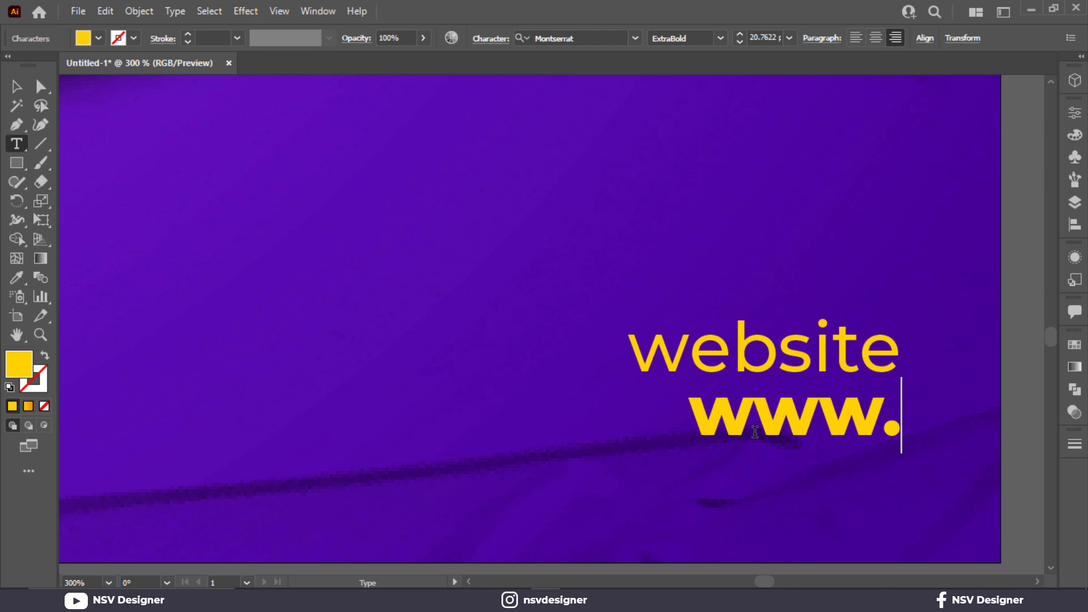
text(web)
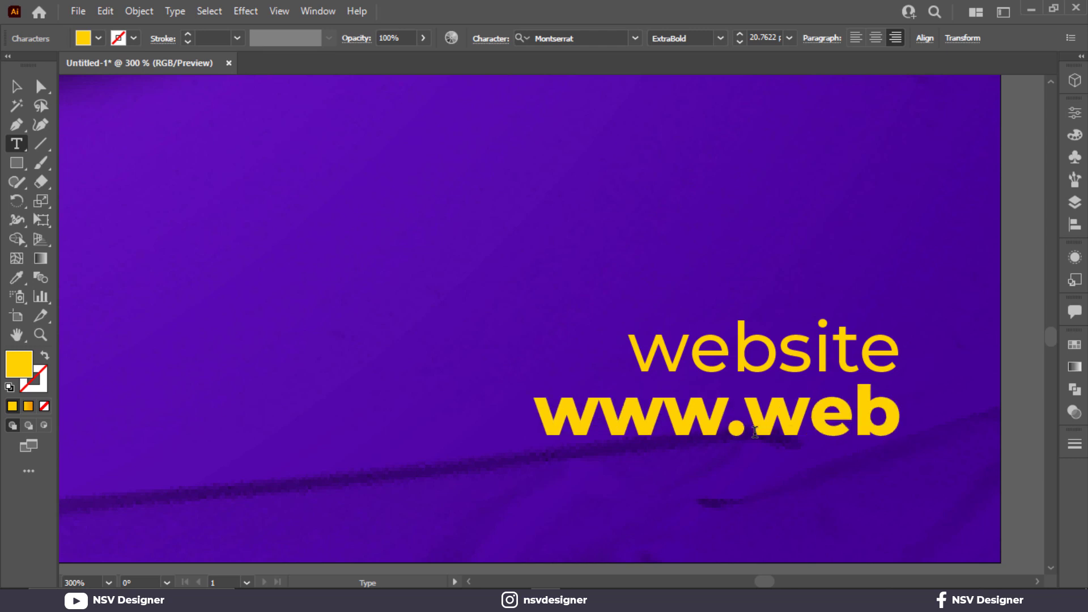
text(site.)
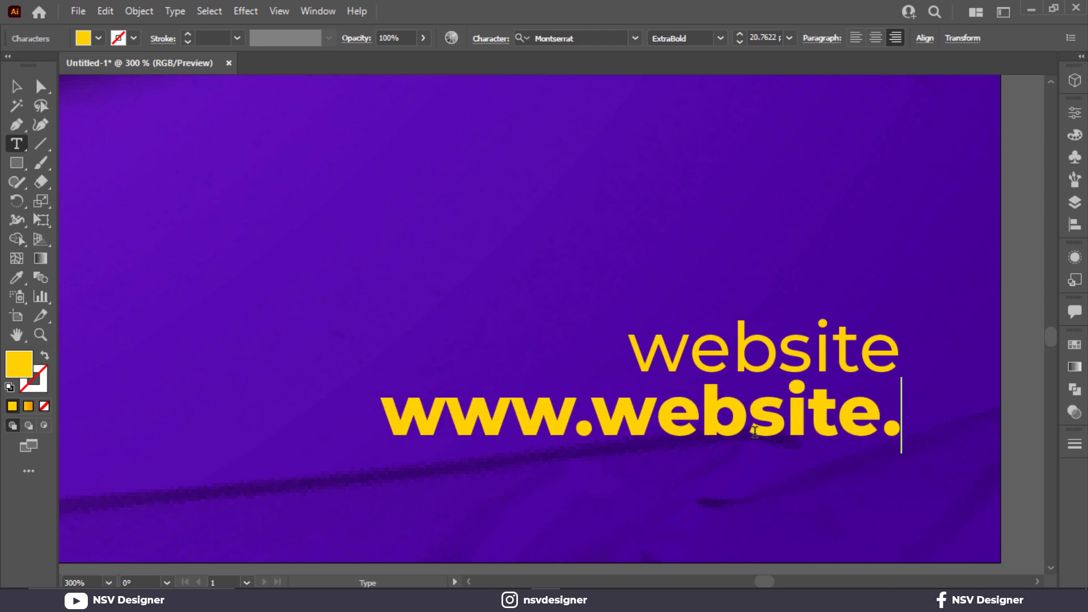
text(copm)
key(BackSpace)
key(BackSpace)
key(BackSpace)
key(BackSpace)
key(BackSpace)
key(BackSpace)
key(BackSpace)
key(BackSpace)
key(BackSpace)
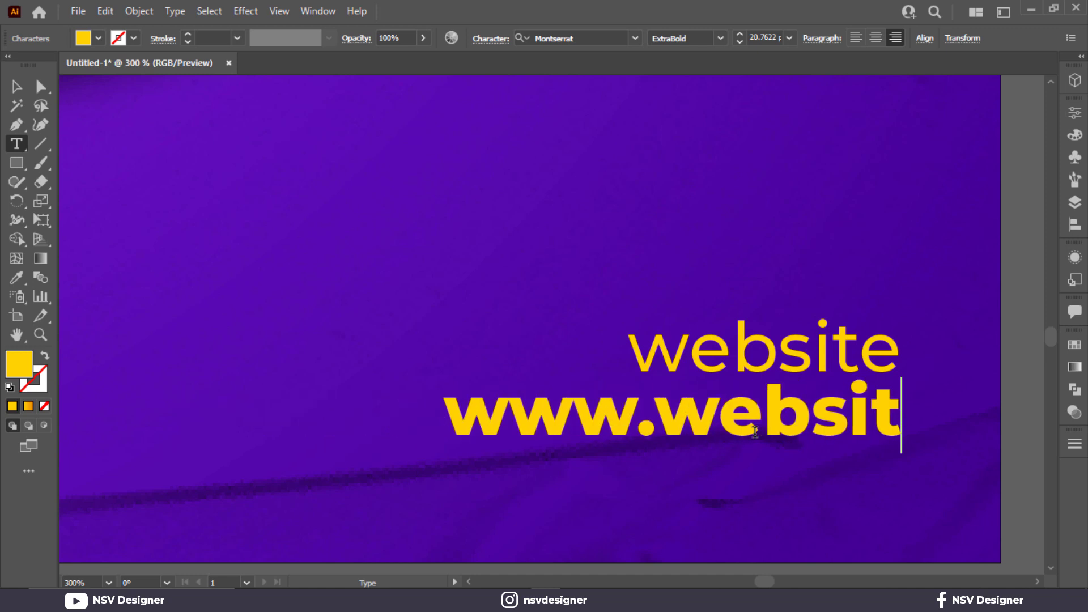
text(com)
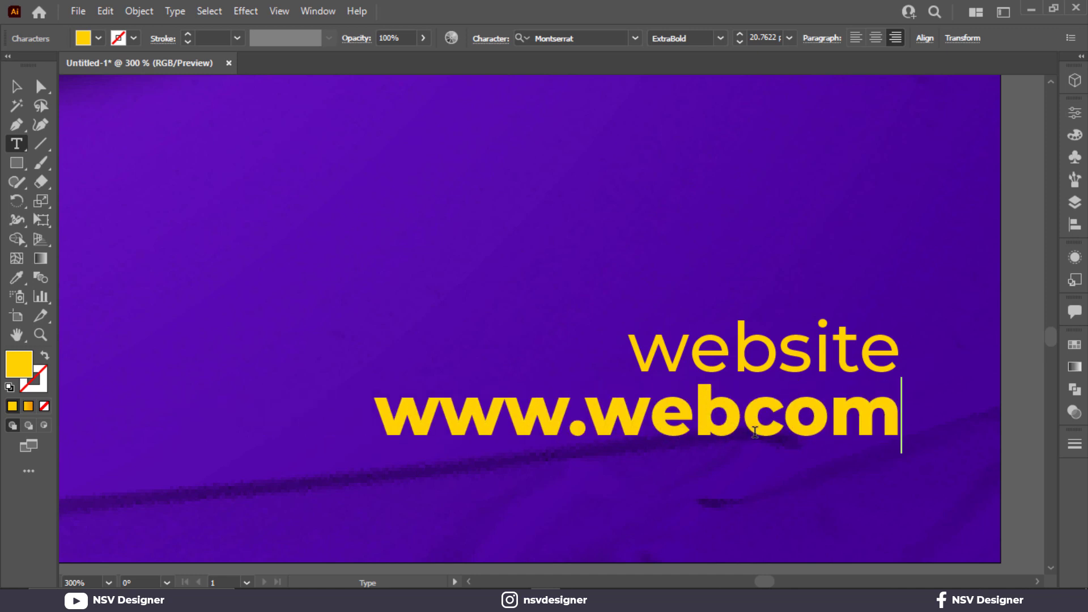
key(Escape)
key(p)
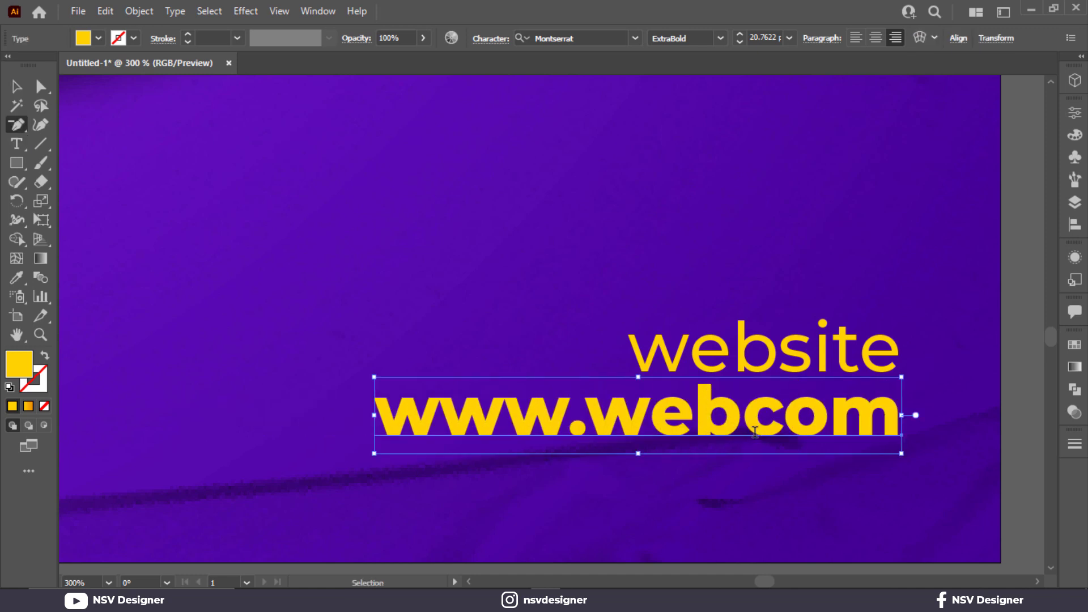
key(ctrl+0)
click(16, 86)
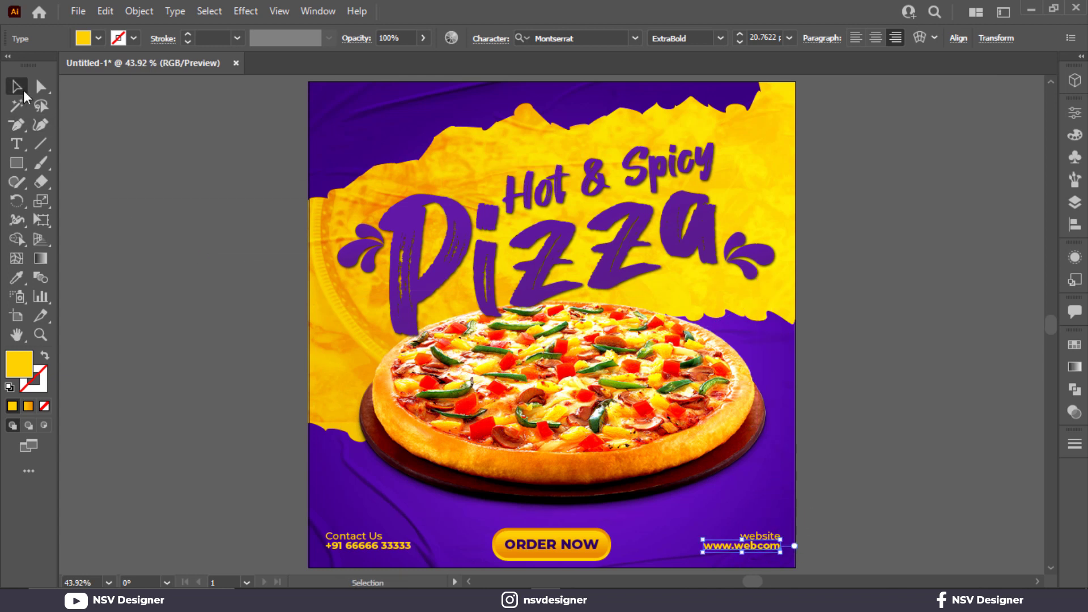
- Group the two website lines, the ORDER NOW button with its label, and the two contact lines as three separate groups
drag(874, 519, 758, 562)
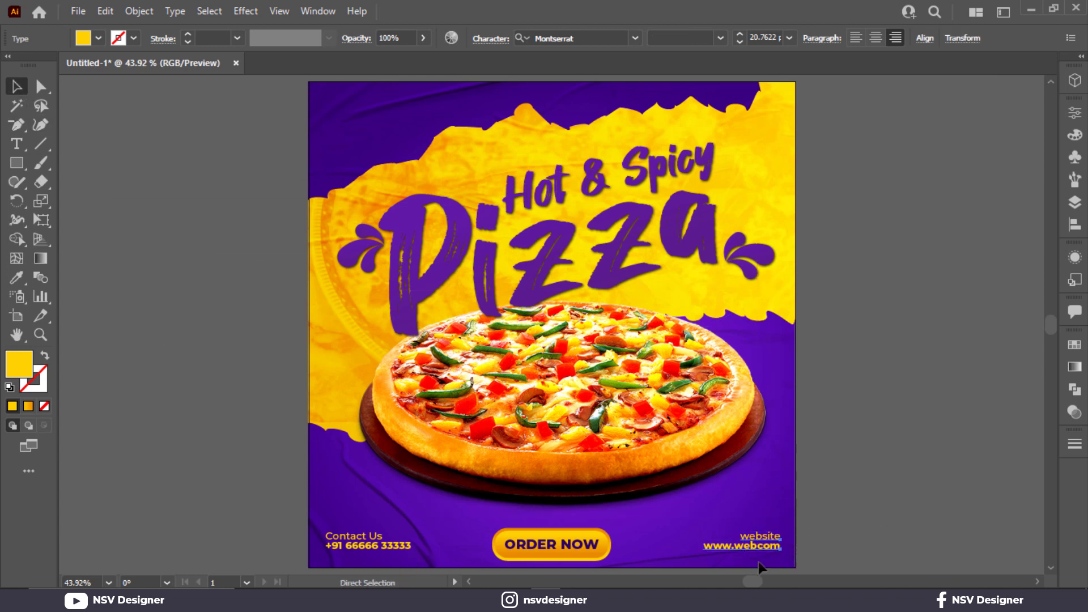
key(ctrl+g)
drag(483, 518, 537, 562)
key(ctrl+g)
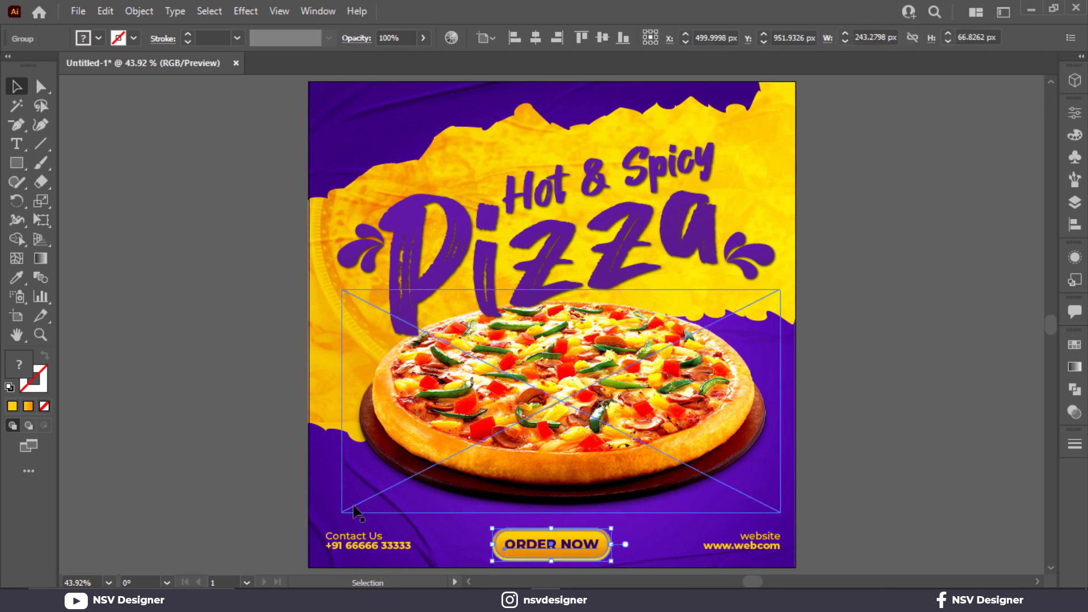
drag(357, 508, 358, 571)
key(ctrl+z)
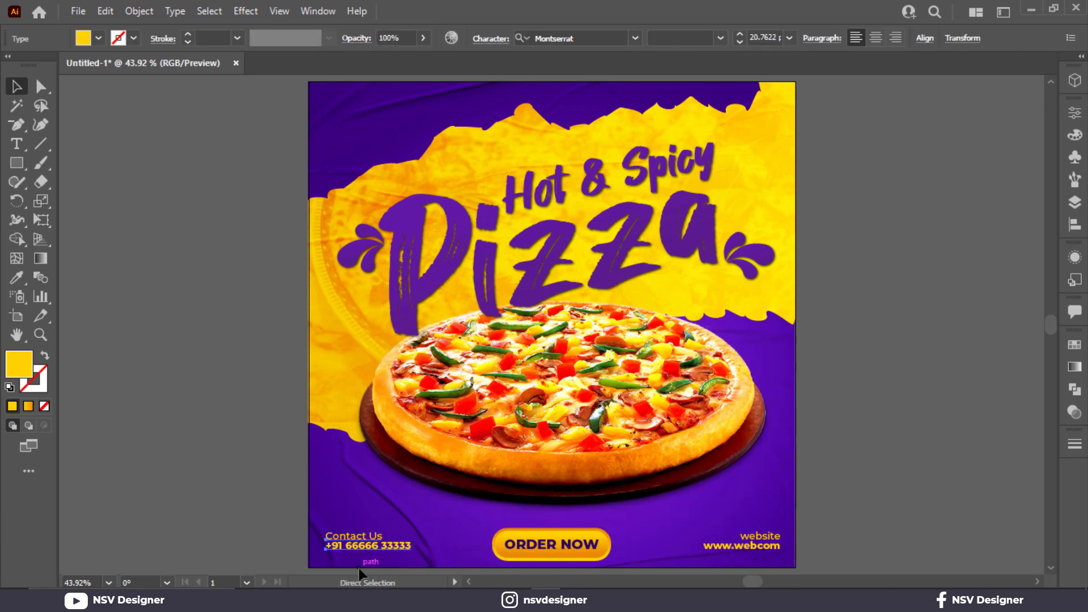
- Align the contact, ORDER NOW and website groups on their vertical centers
drag(272, 545, 764, 550)
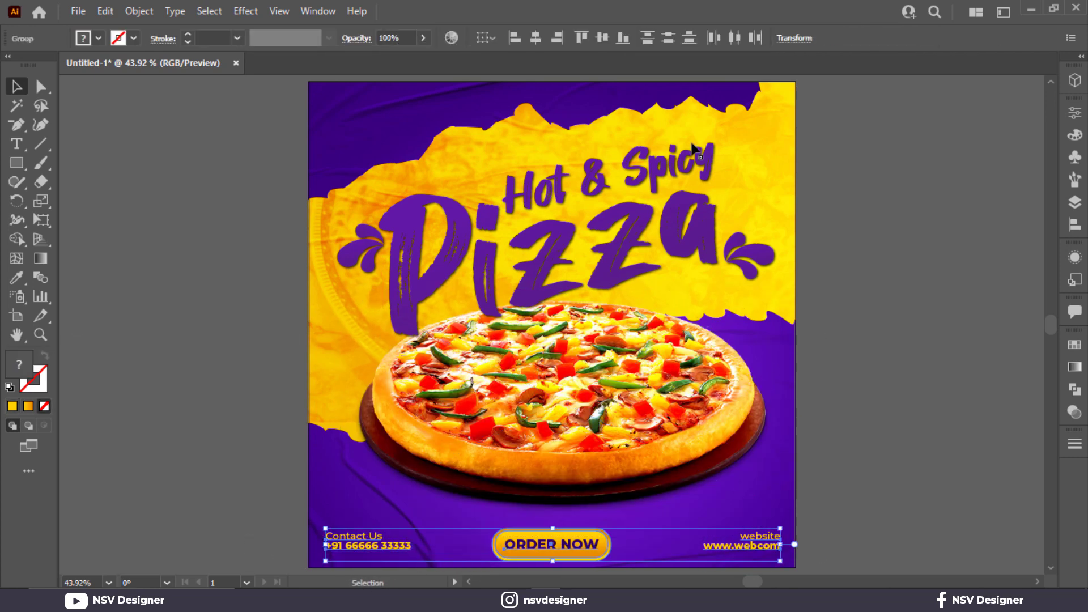
click(603, 37)
click(884, 362)
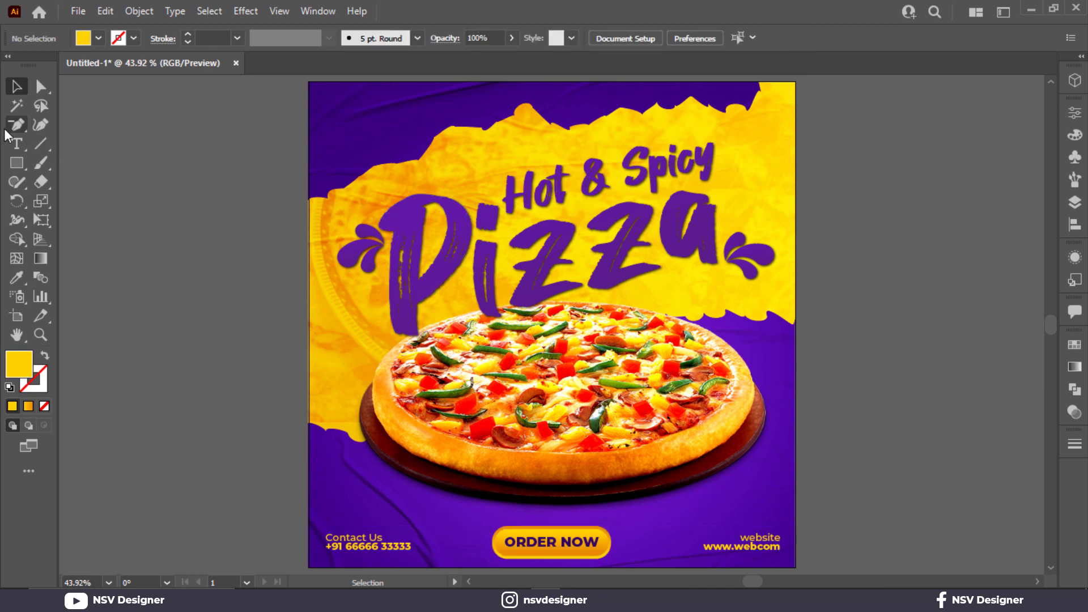
- Add a left-aligned "LOGO" text in the poster's upper-left corner
key(t)
click(332, 117)
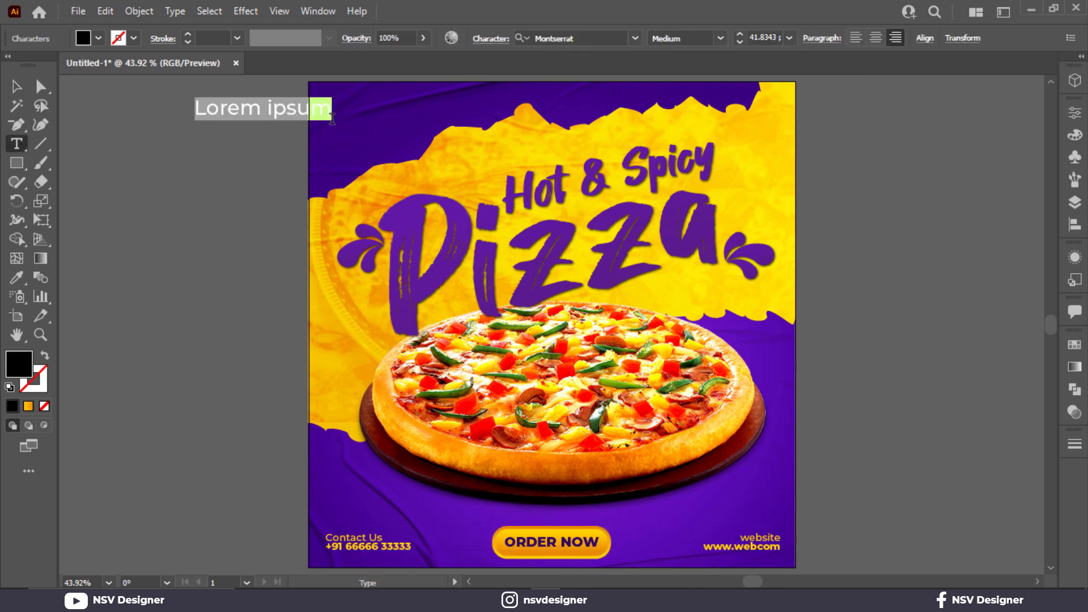
click(853, 38)
text(LOC)
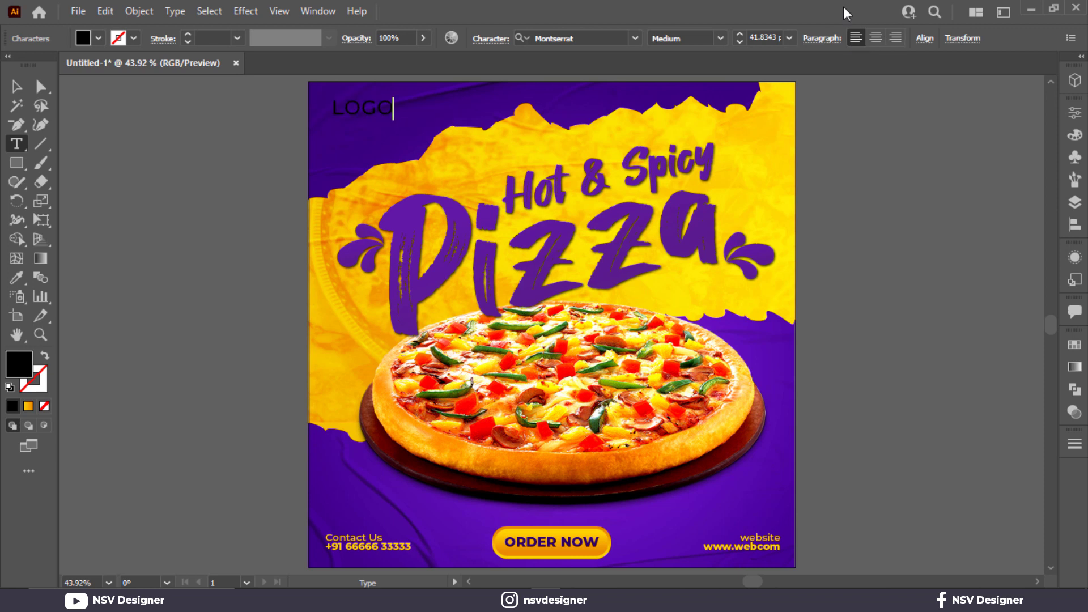
click(16, 87)
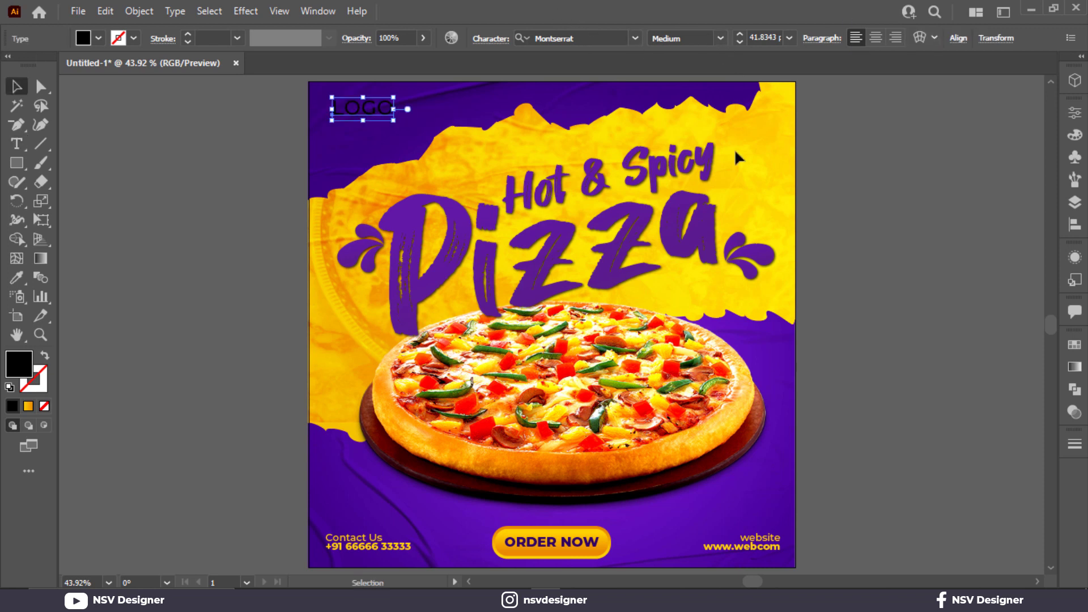
- Set the "LOGO" text to ExtraBold and color it with the yellow ffd102 palette swatch
click(720, 38)
click(717, 300)
scroll(184, 379, left, 3)
key(i)
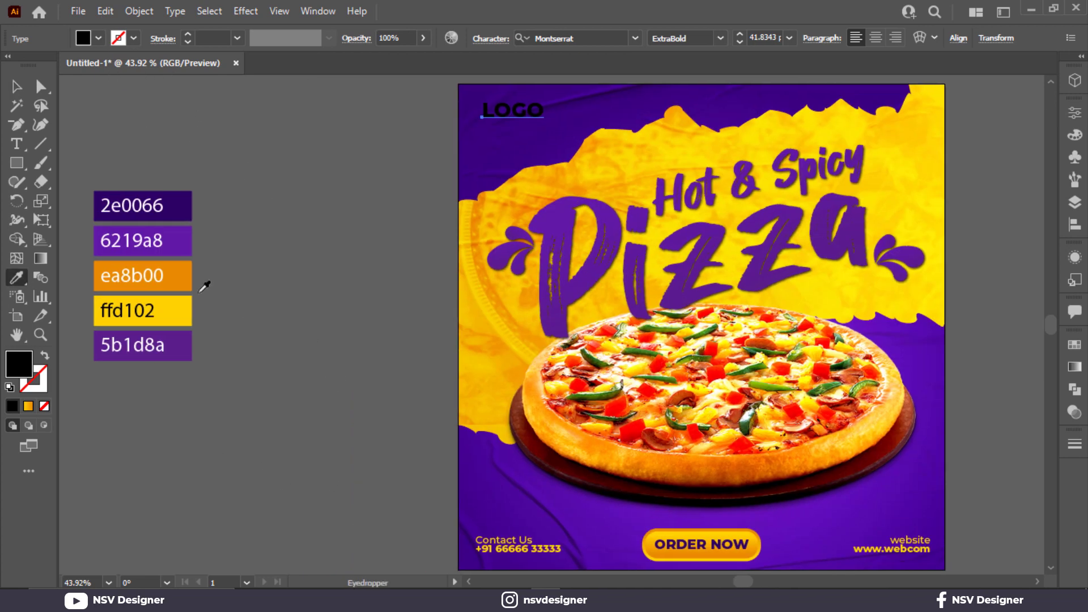
click(178, 303)
click(16, 86)
click(438, 131)
drag(433, 117, 433, 137)
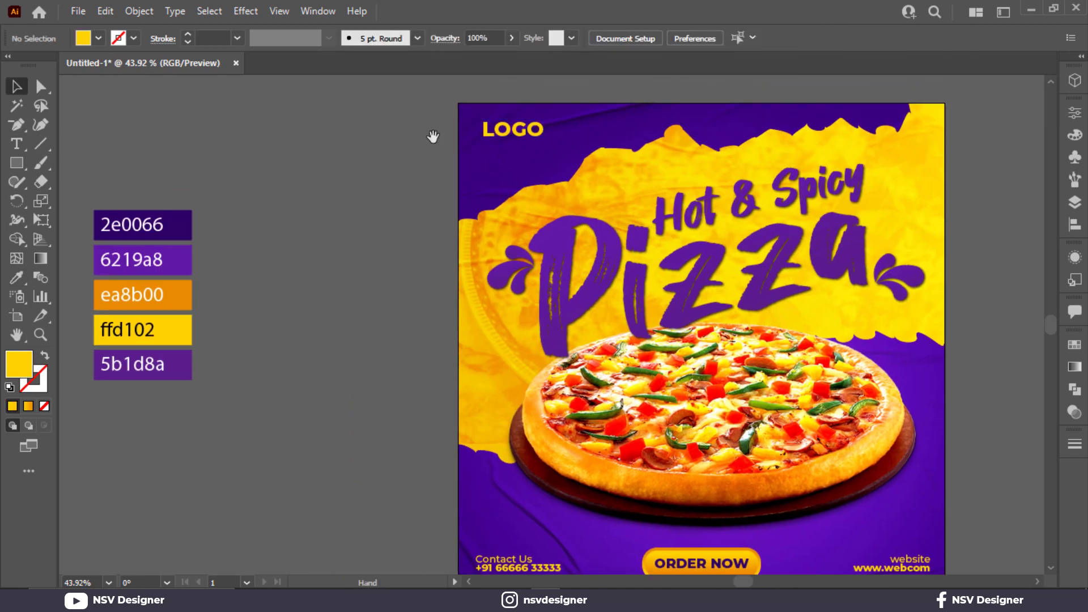
- Draw an open curve with a yellow stroke and no fill beneath the lower-left edge of the pizza board
scroll(512, 138, up, 3)
mouse_move(563, 124)
mouse_down()
mouse_move(543, 149)
mouse_move(503, 139)
mouse_move(521, 165)
mouse_up()
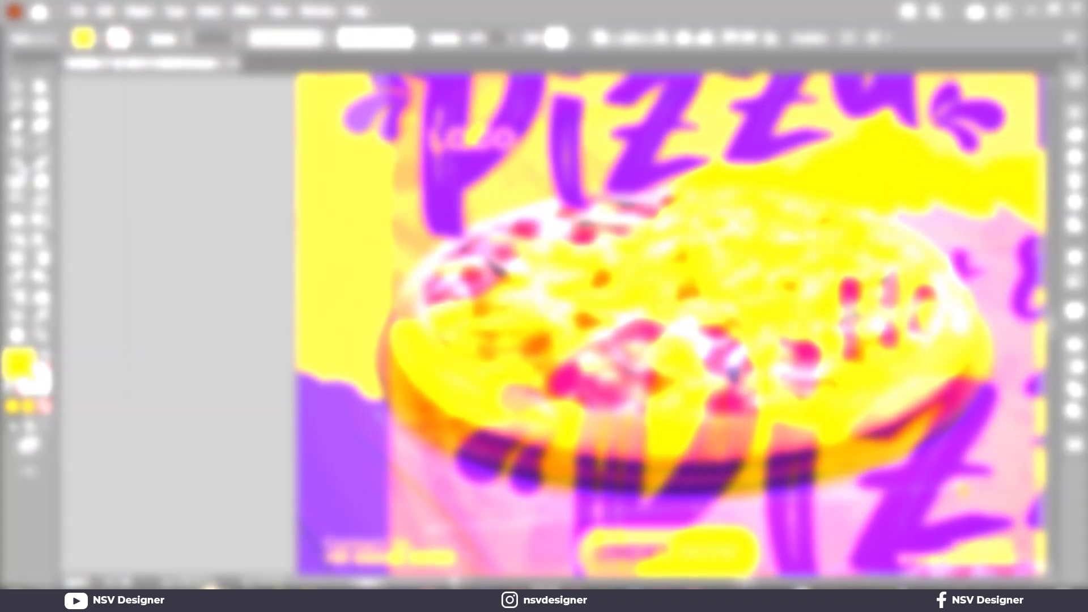
key(shift+x)
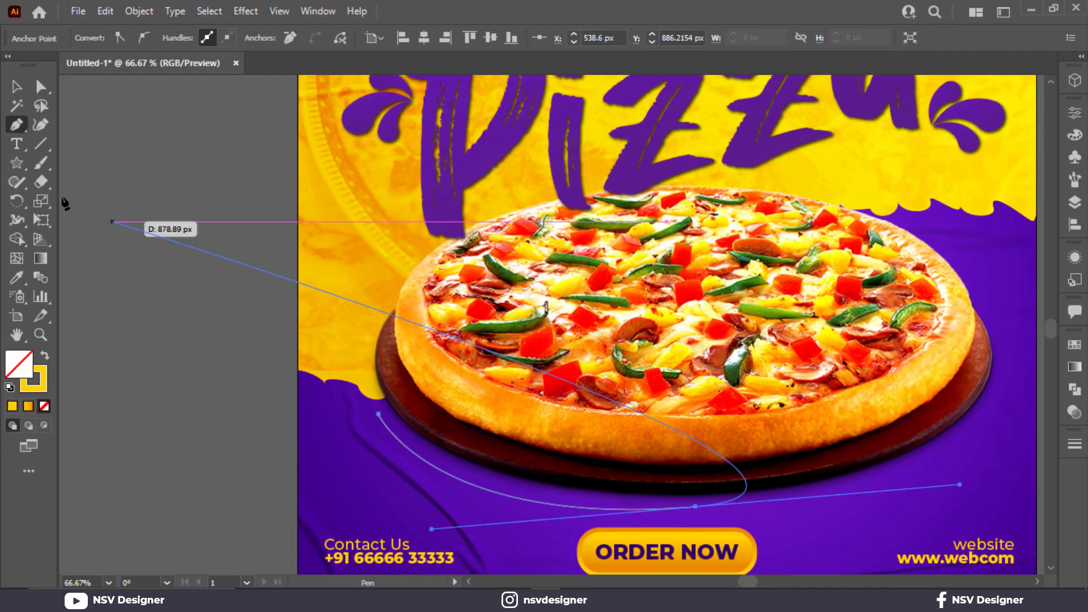
click(17, 87)
click(297, 490)
- Change the stroke color of the curve below the pizza to white
click(469, 482)
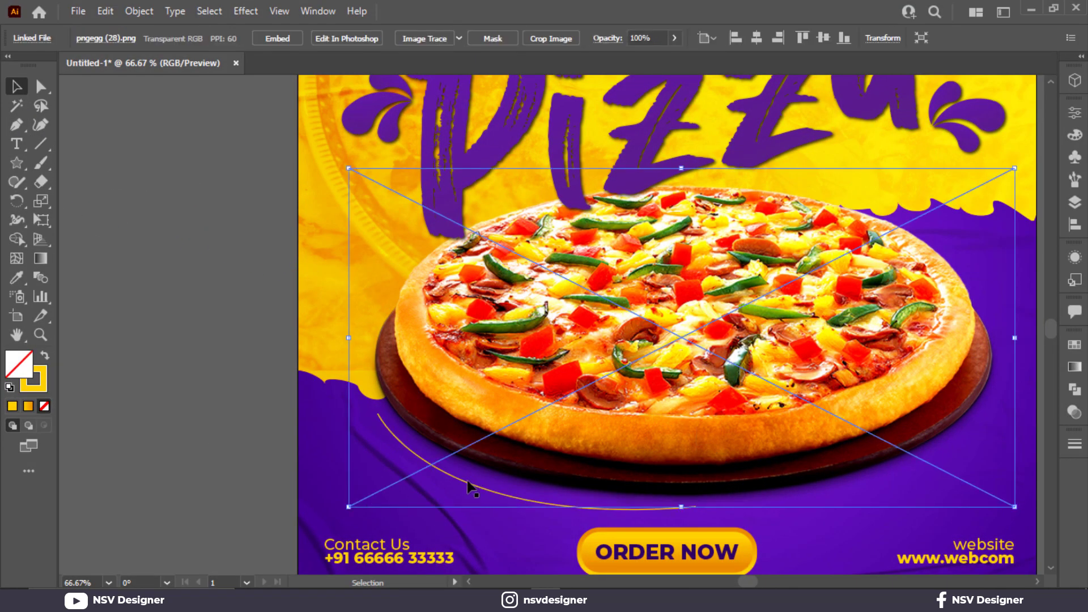
click(457, 484)
key(ctrl+minus)
click(134, 39)
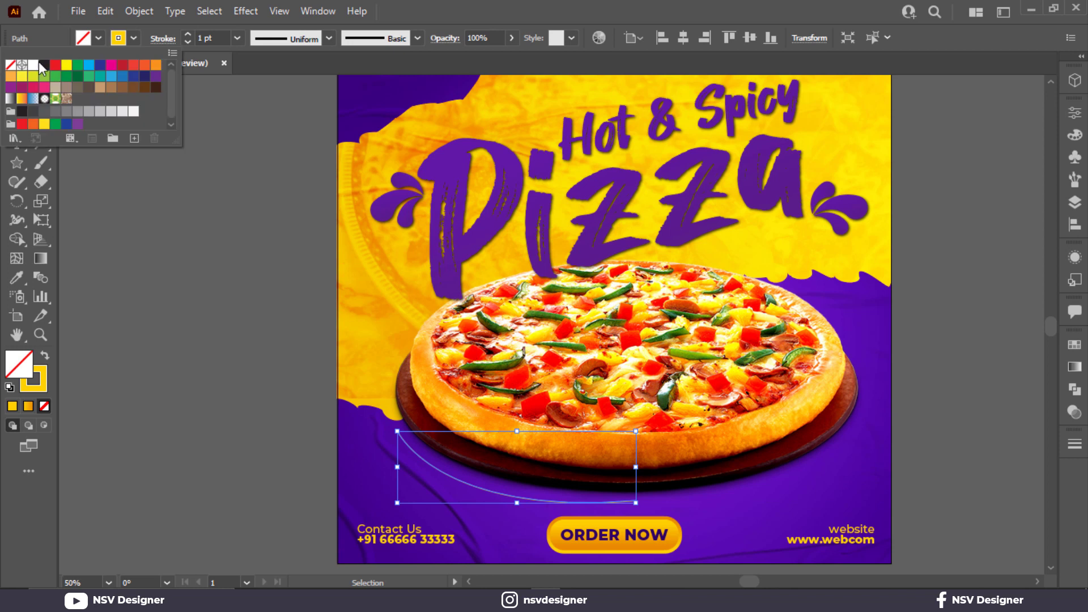
click(32, 66)
- Apply the filled round-dot arrowhead to the curve's end point and set its stroke weight to 2 pt
click(163, 39)
click(163, 38)
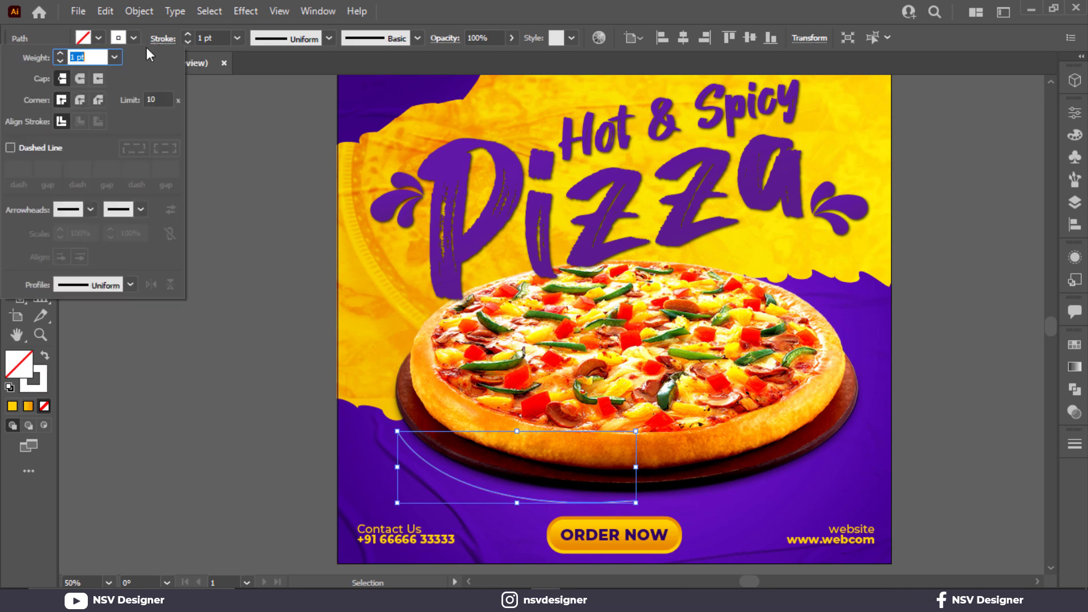
click(139, 209)
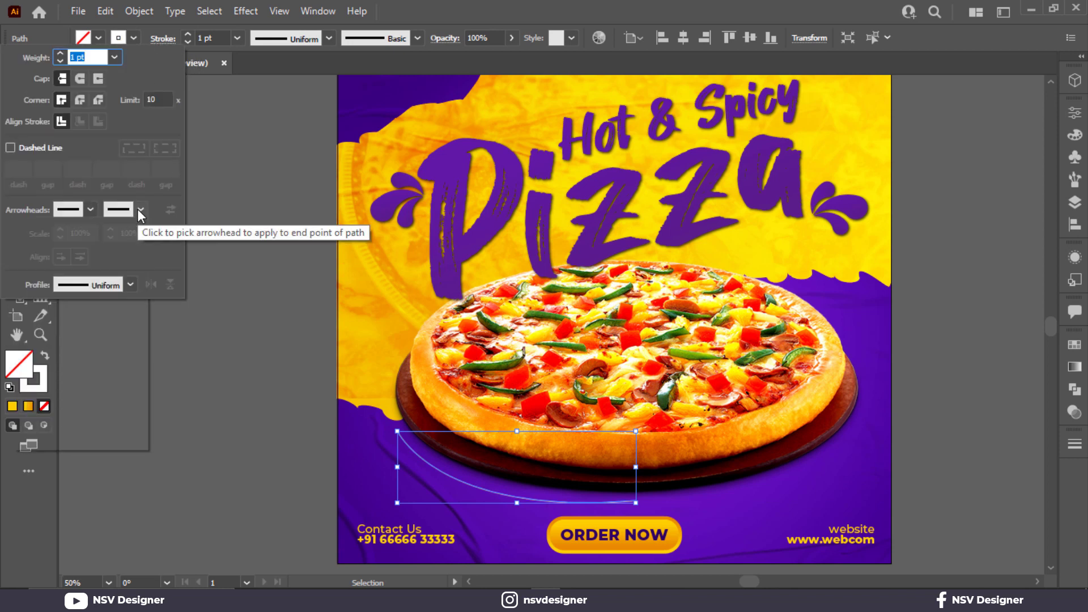
scroll(105, 352, down, 6)
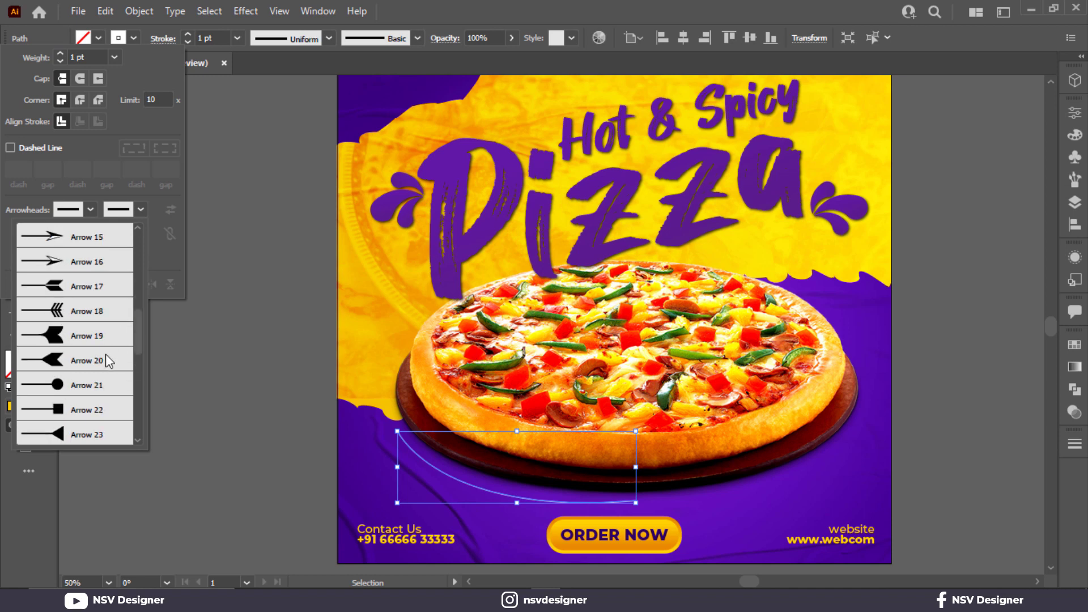
click(90, 309)
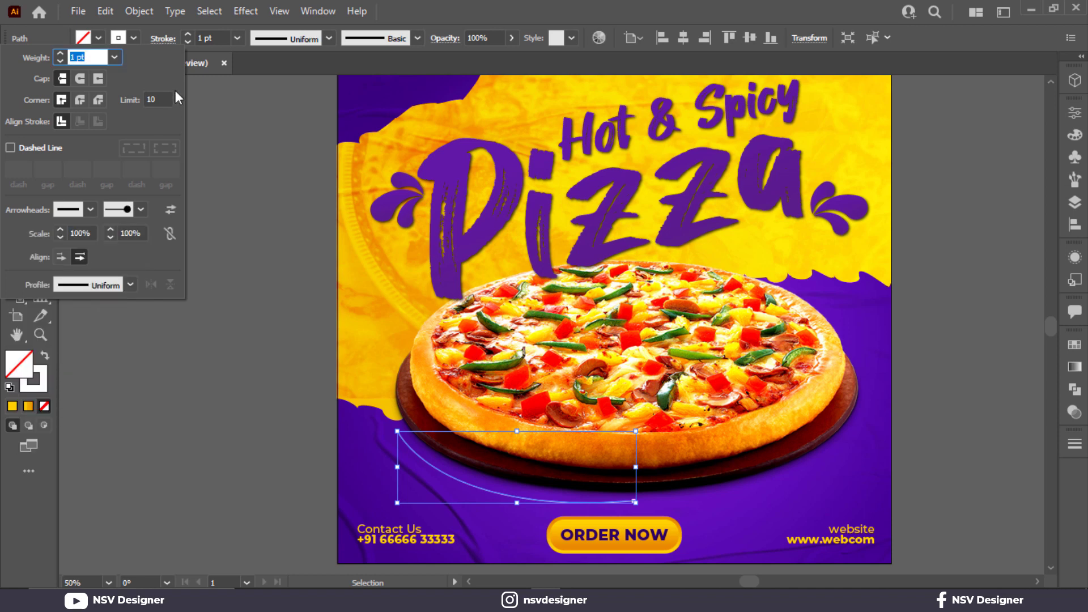
scroll(219, 34, up, 2)
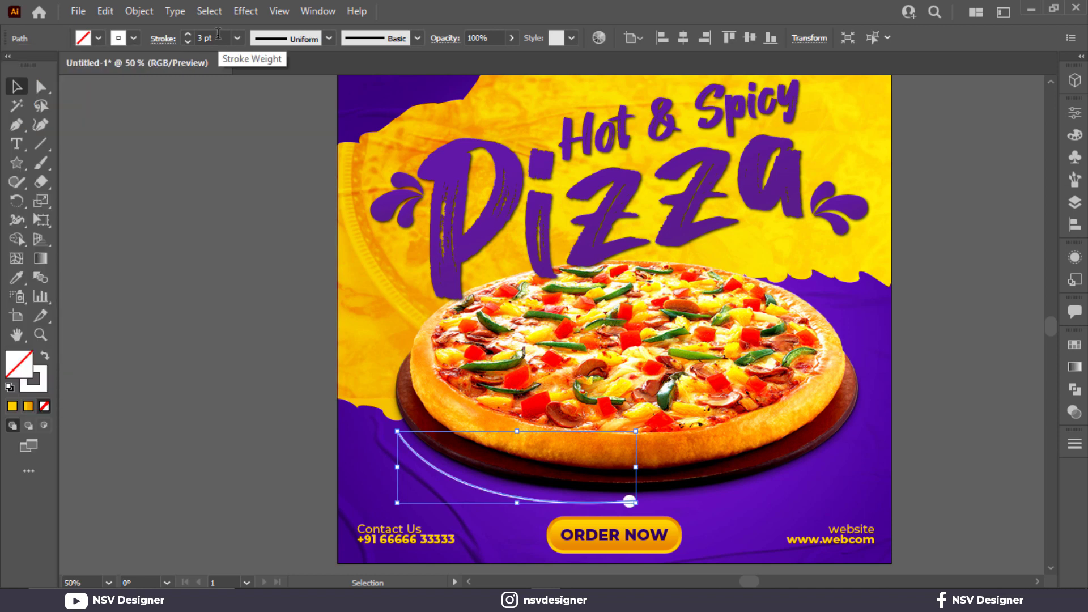
scroll(218, 34, down, 1)
- Apply the matching filled round-dot arrowhead to the start point of the white curve
click(163, 38)
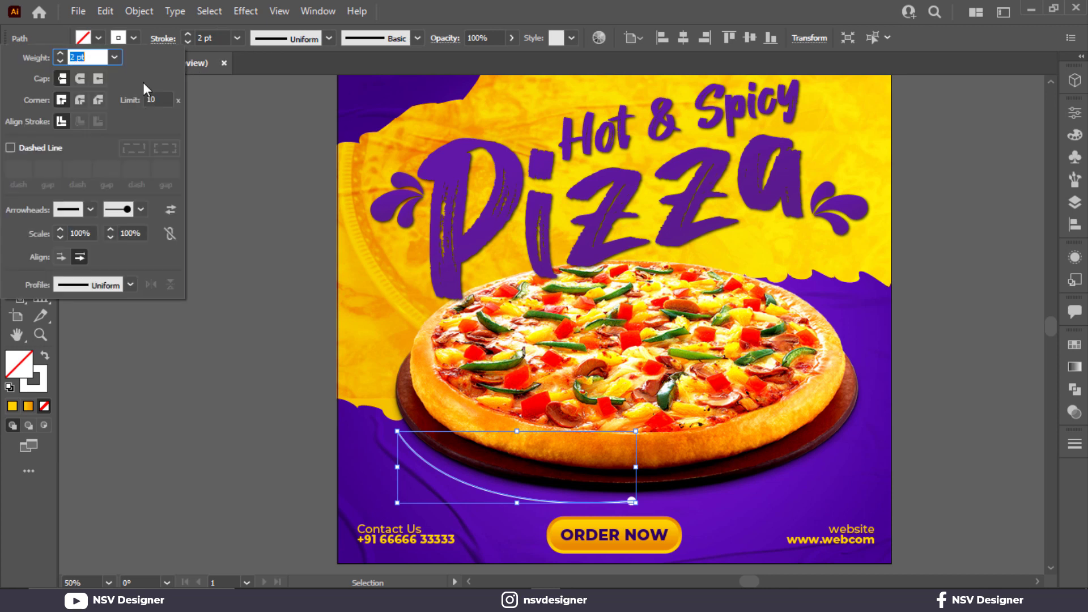
click(88, 210)
scroll(68, 329, down, 5)
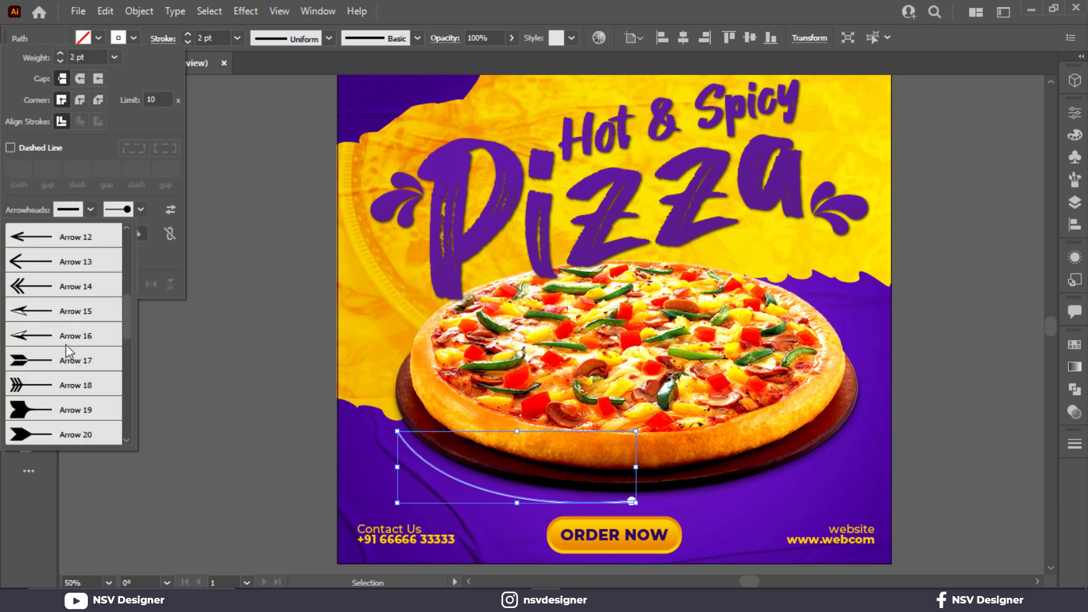
scroll(66, 344, down, 1)
click(36, 381)
click(132, 415)
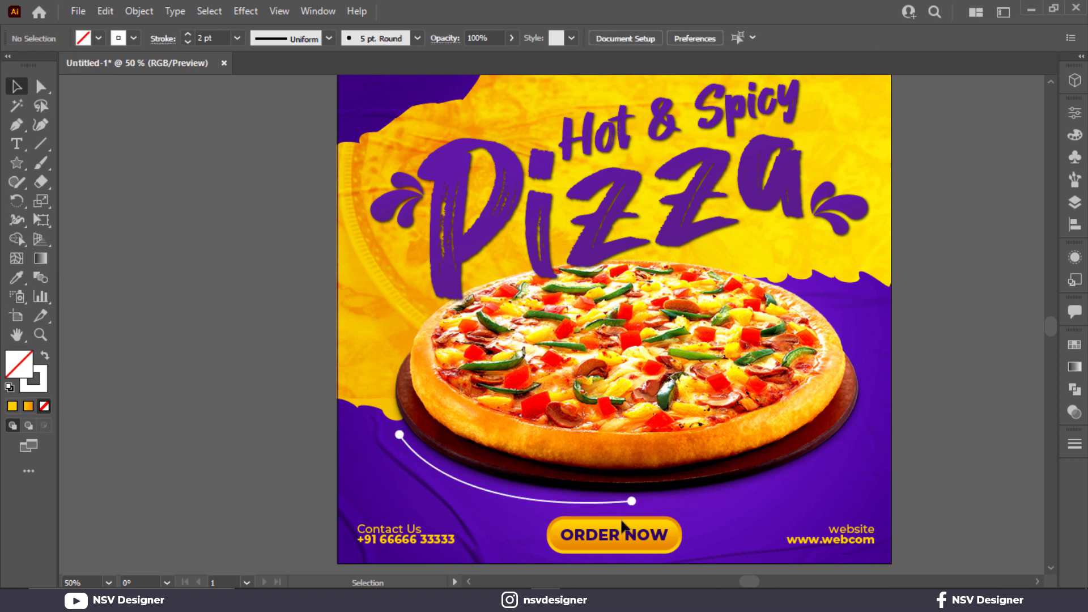
- Reshape the white curve below the pizza by raising its right end point's direction handle to nearly horizontal
scroll(380, 457, up, 2)
scroll(379, 457, down, 1)
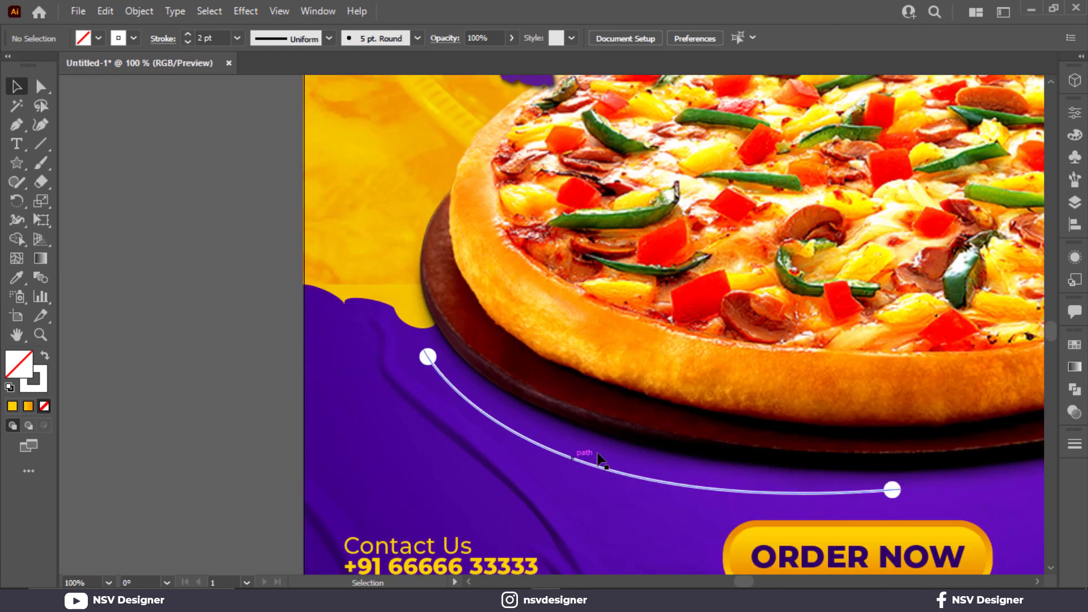
click(599, 464)
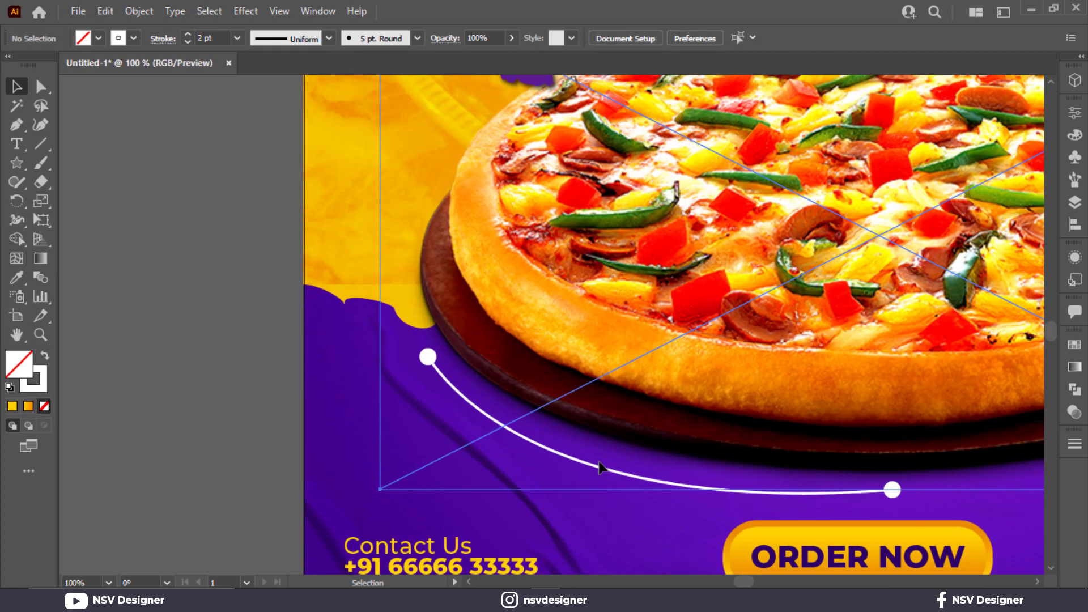
click(40, 86)
click(627, 474)
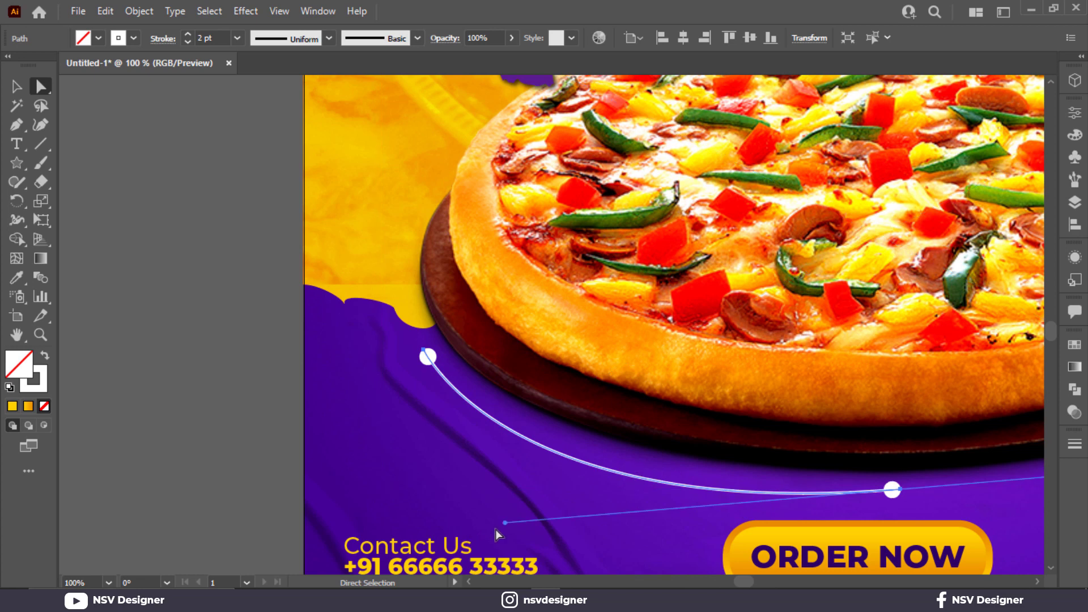
click(504, 512)
click(892, 490)
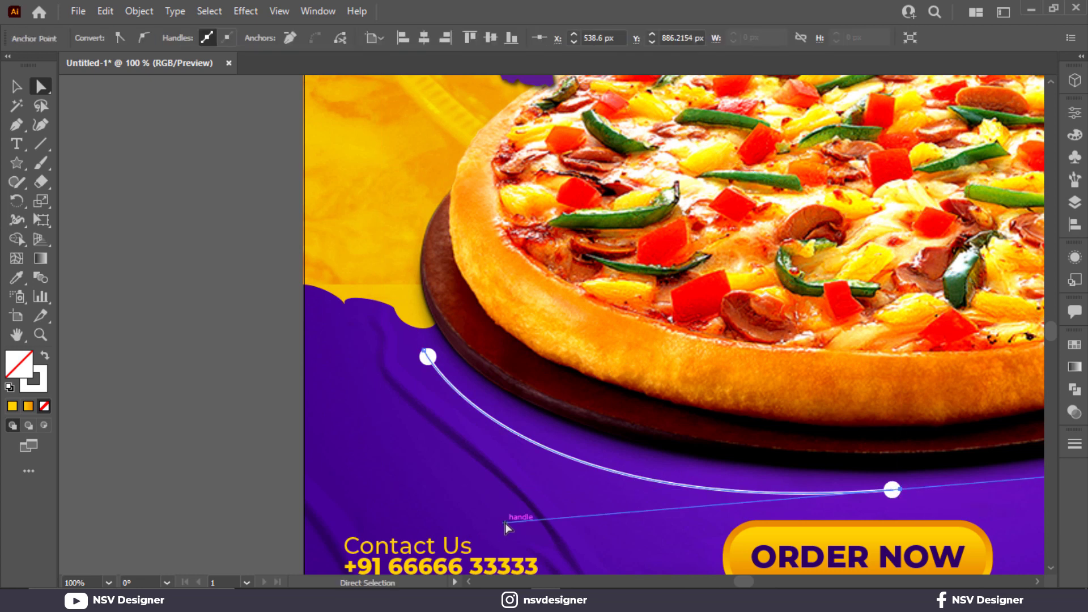
drag(505, 522, 492, 494)
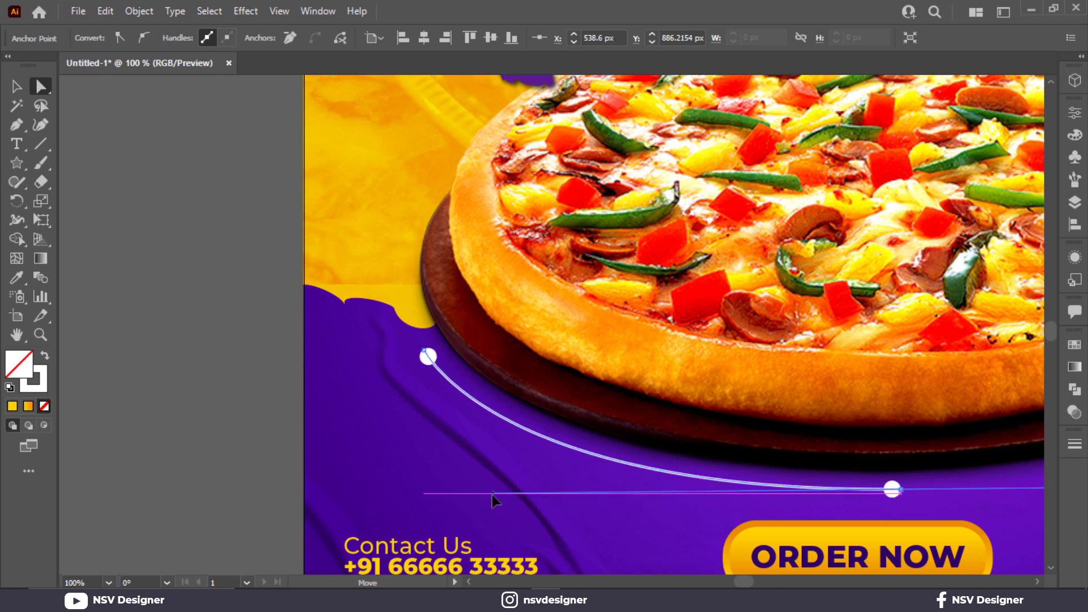
key(v)
click(200, 389)
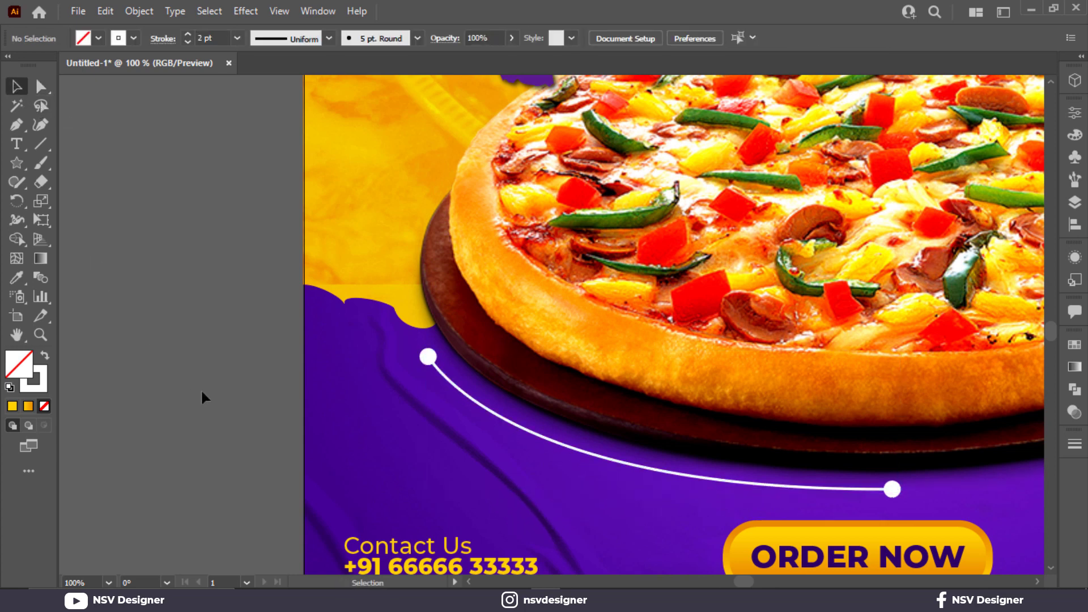
key(ctrl+0)
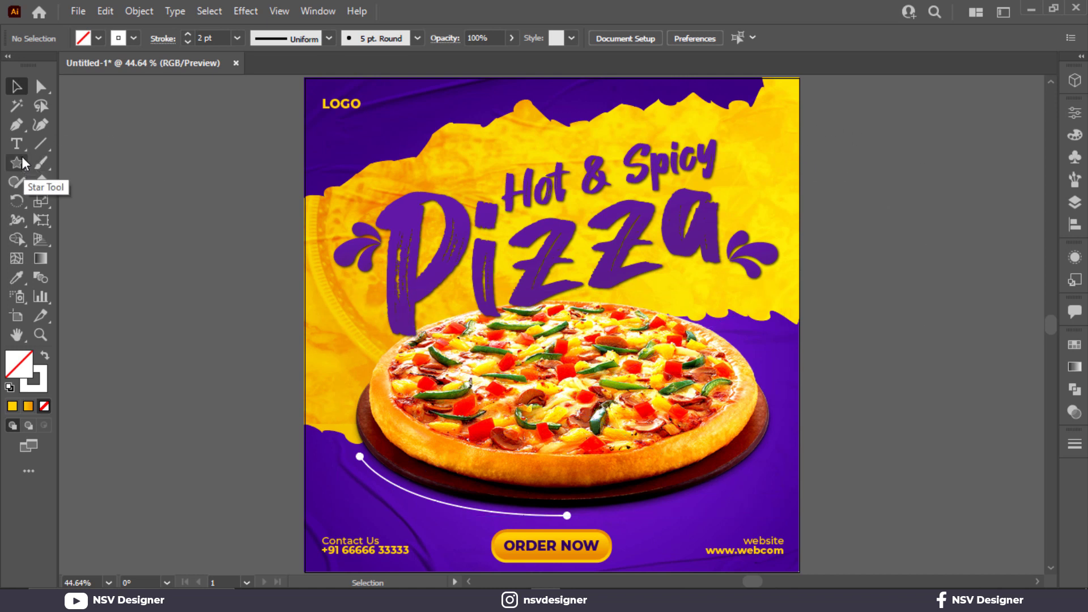
- Create a 25-point star with radii of 40 px and 50 px beside the artboard, with white fill and no stroke
drag(22, 156, 85, 239)
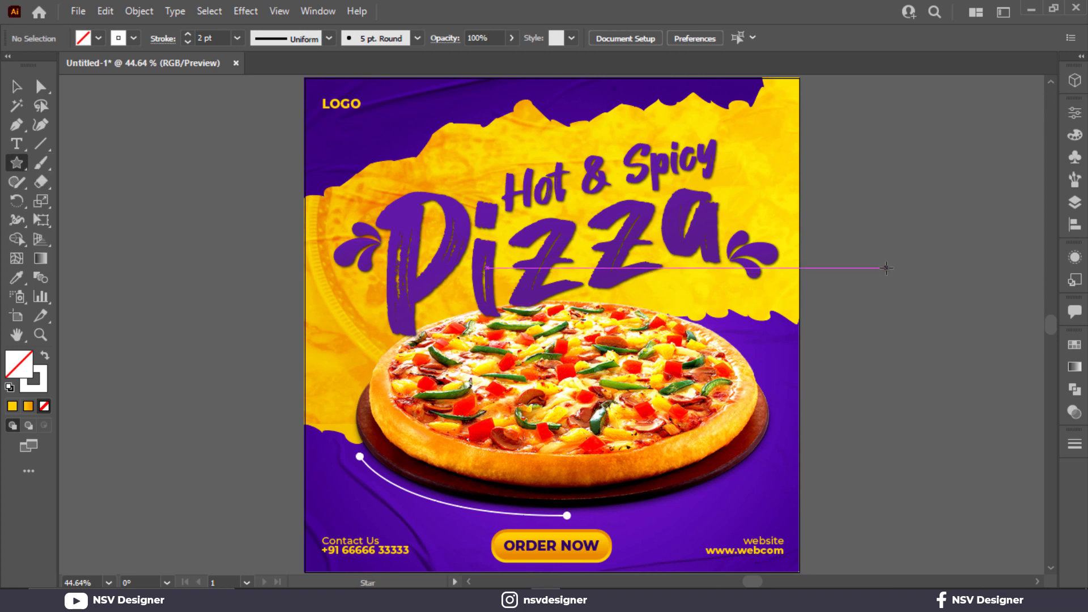
click(624, 267)
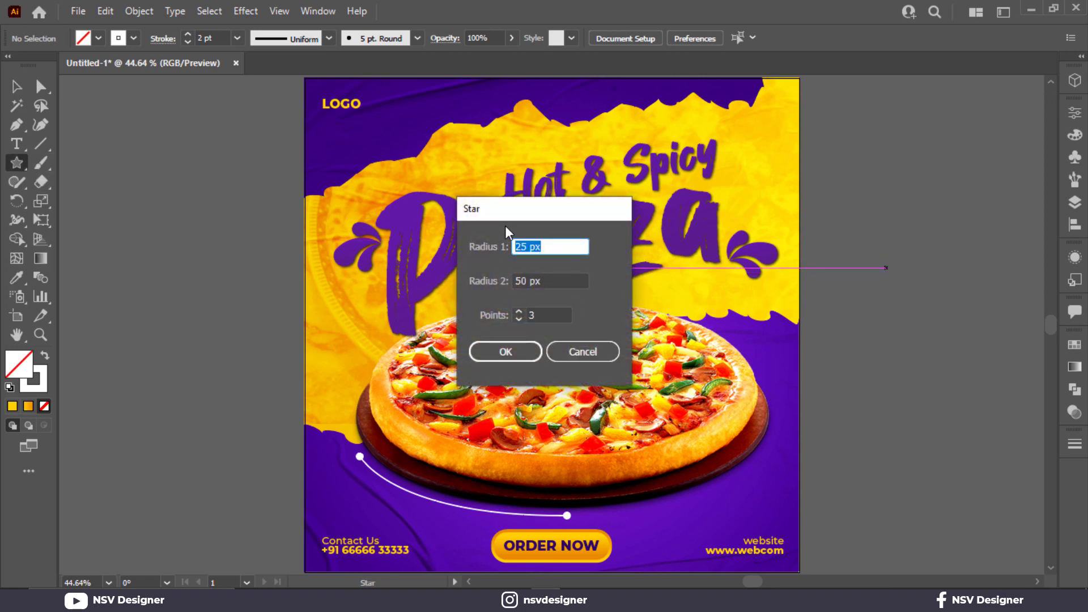
text(40)
key(Tab)
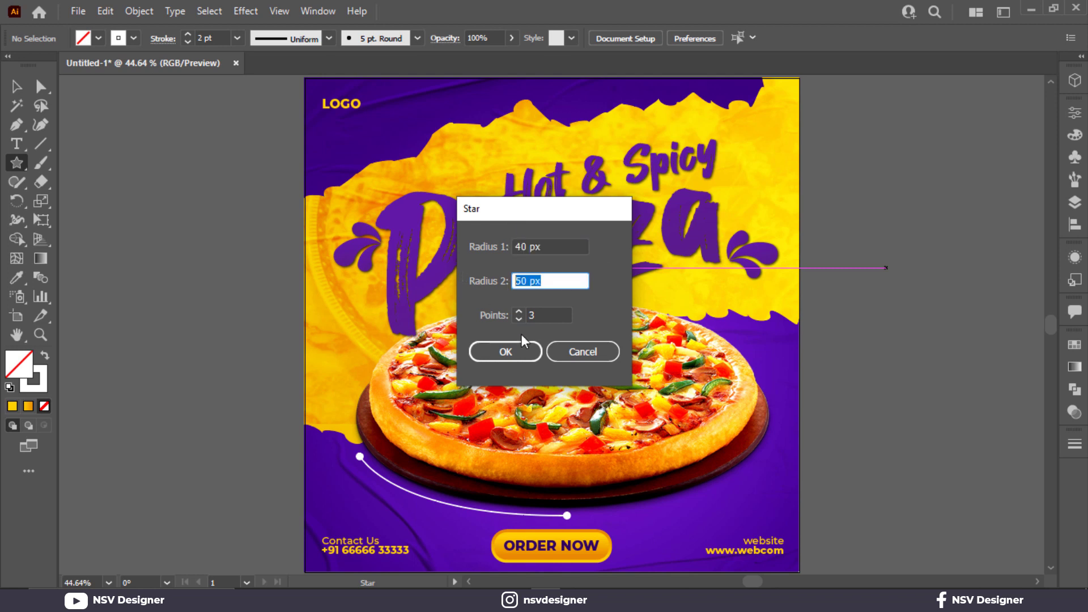
key(Tab)
text(35)
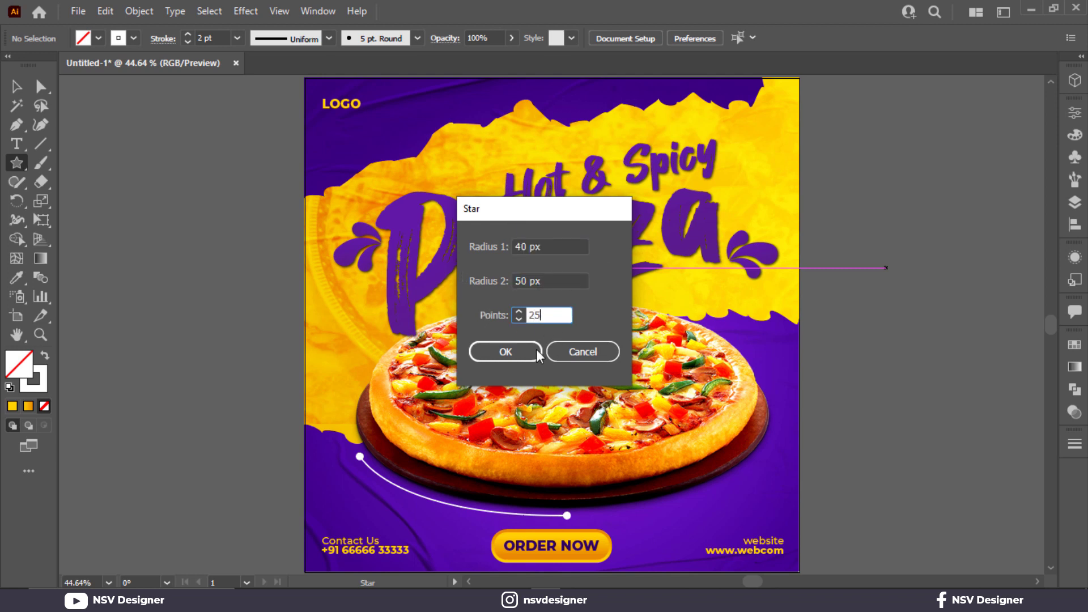
click(537, 352)
click(23, 89)
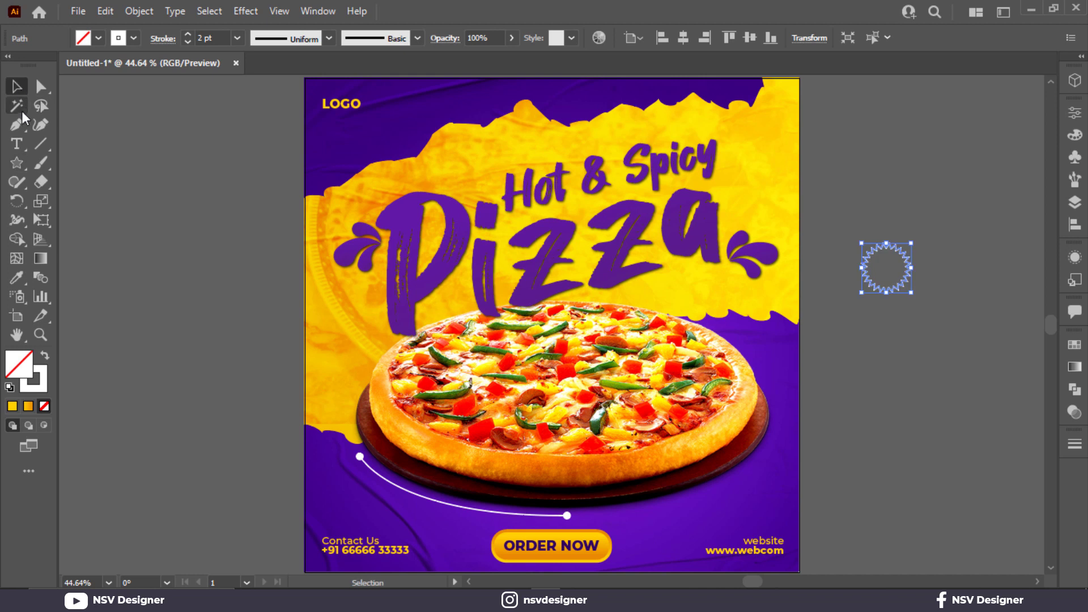
key(shift+x)
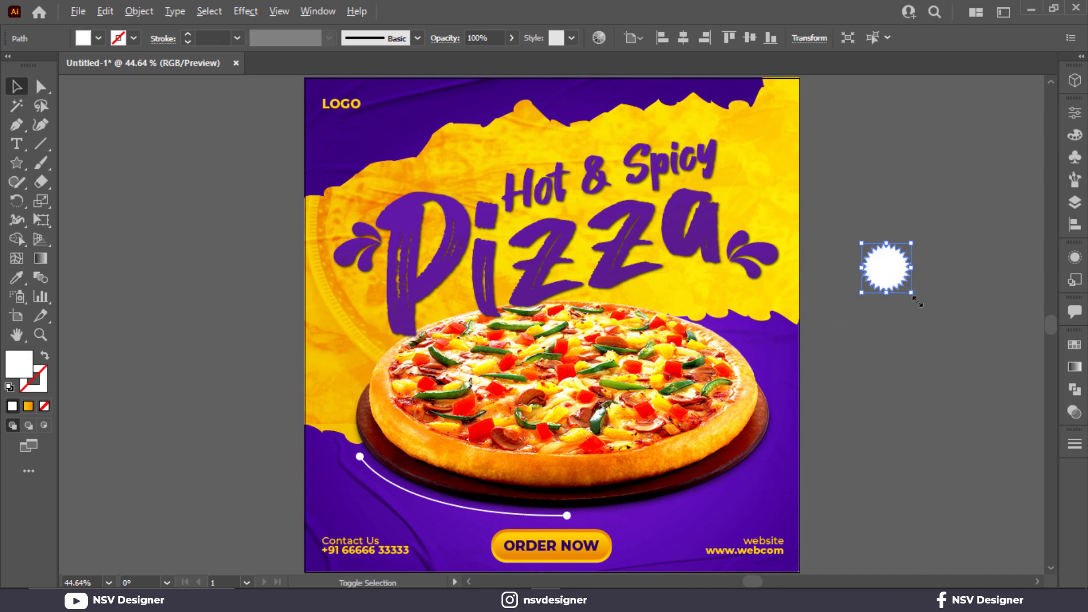
- Round the star's corners into a scalloped badge and place it, resized, over the pizza's upper-right edge
drag(916, 302, 938, 318)
click(40, 86)
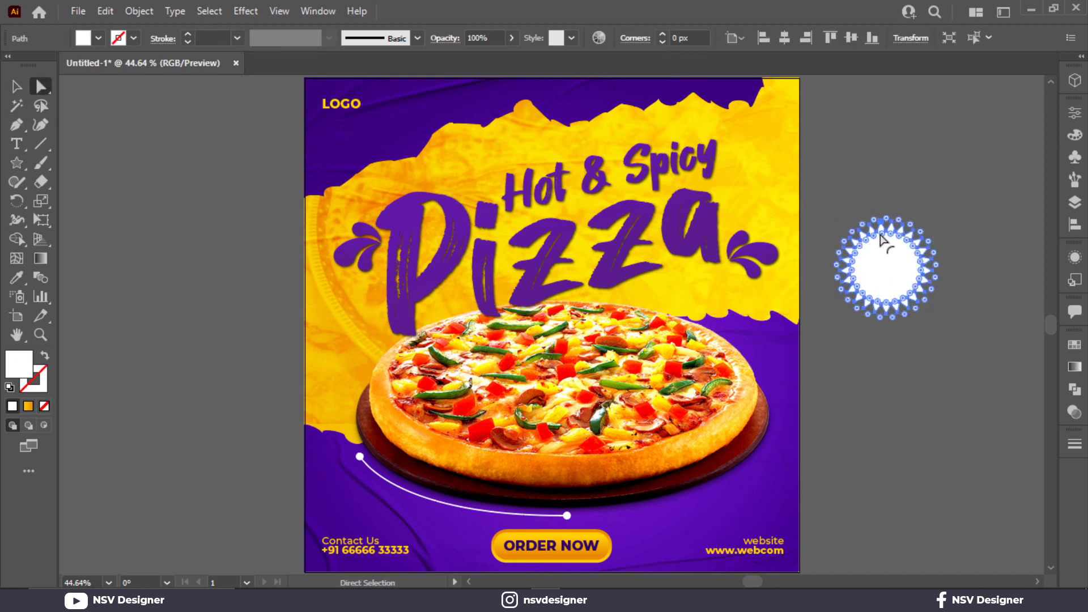
drag(866, 240, 753, 356)
key(v)
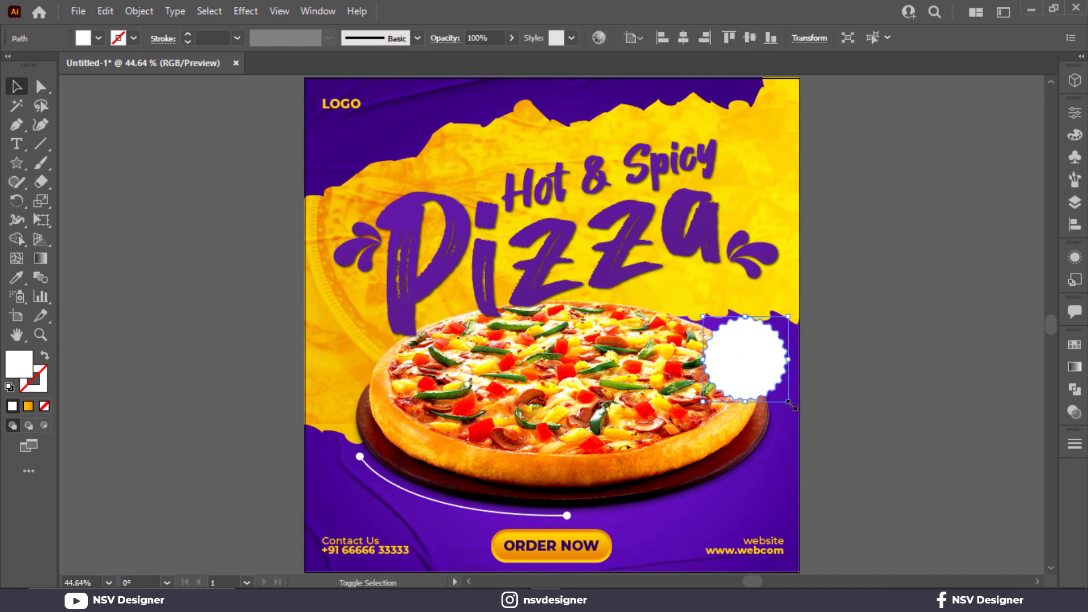
drag(789, 404, 779, 393)
- Copy the ORDER NOW button's yellow-orange gradient onto the scalloped badge and nudge the badge into position
scroll(610, 558, down, 3)
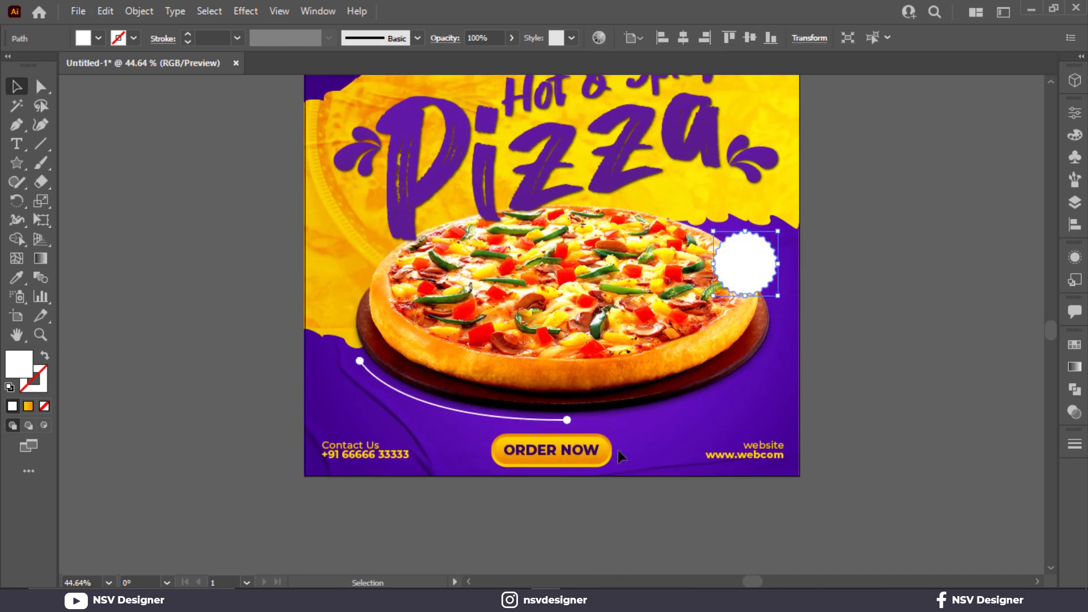
key(i)
click(595, 450)
scroll(788, 306, up, 5)
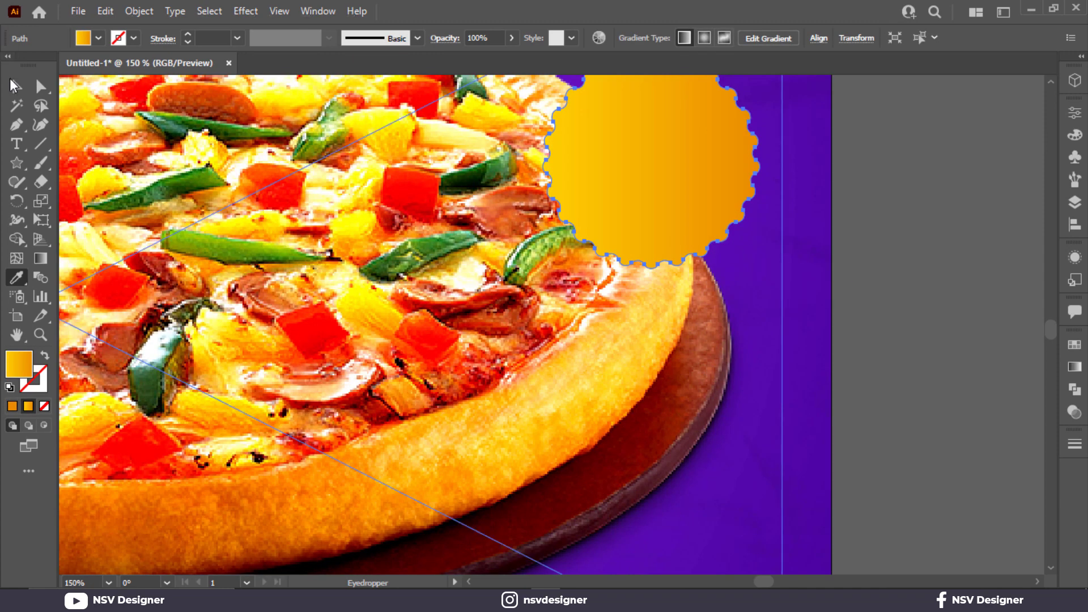
click(14, 85)
scroll(685, 192, up, 2)
drag(705, 244, 713, 216)
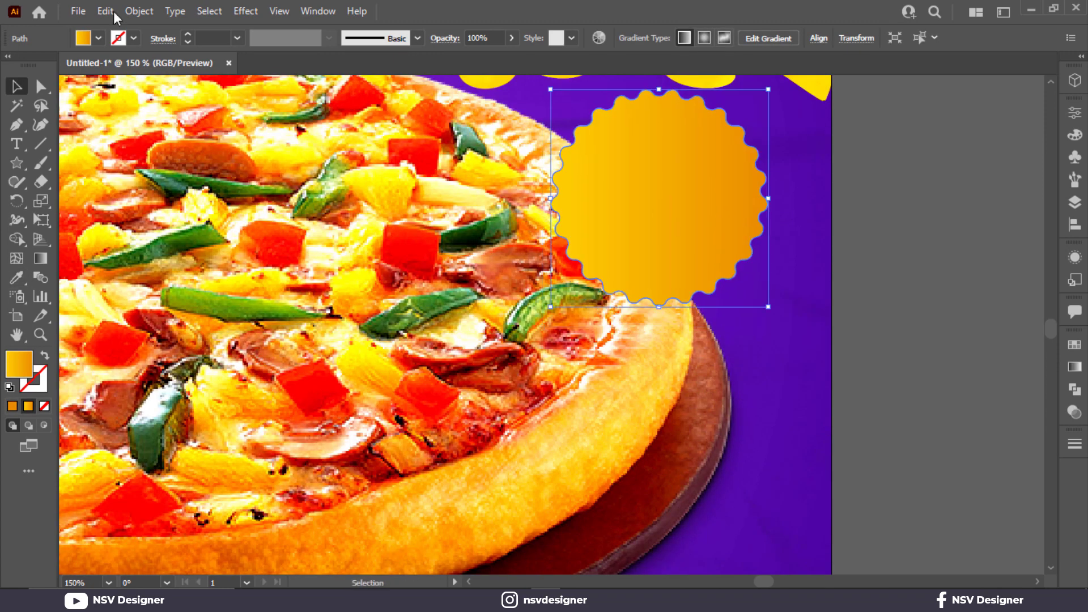
- Offset the badge's path outward by 6 px with miter joins
click(140, 11)
mouse_move(255, 386)
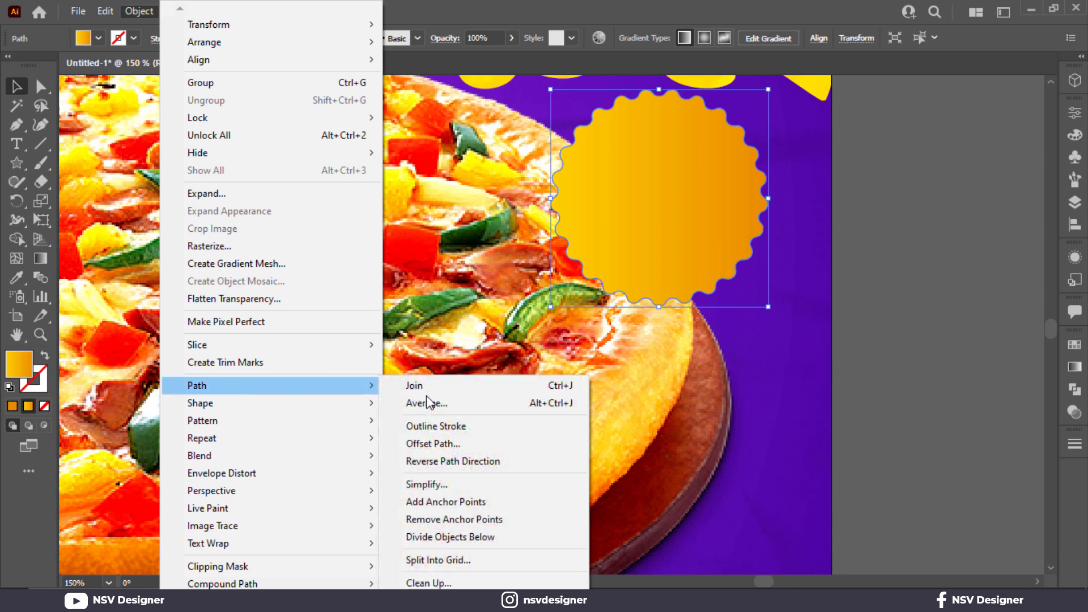
click(451, 444)
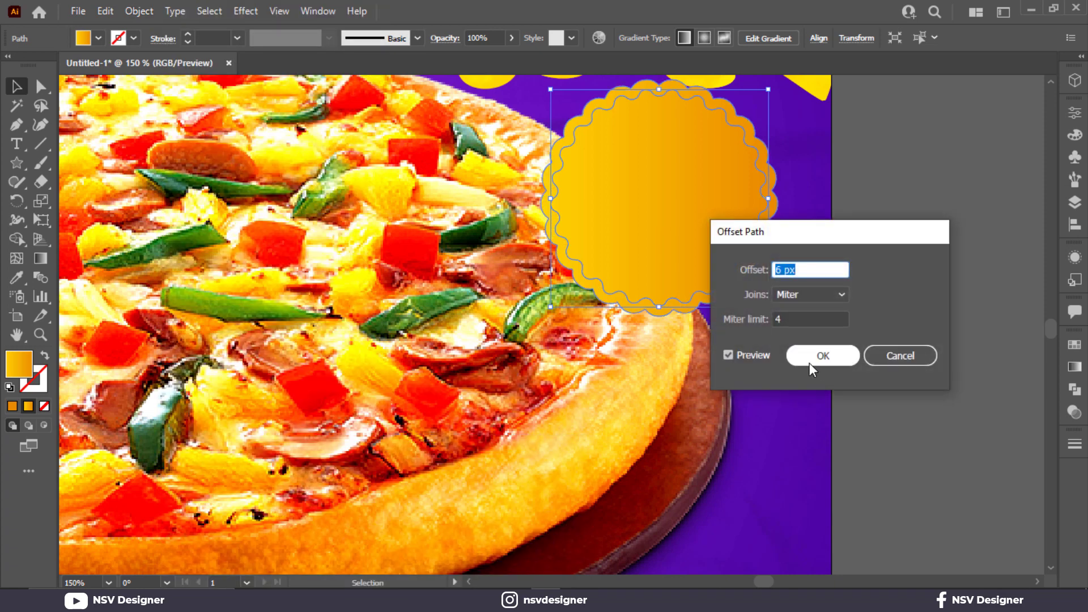
click(806, 363)
scroll(692, 217, down, 1)
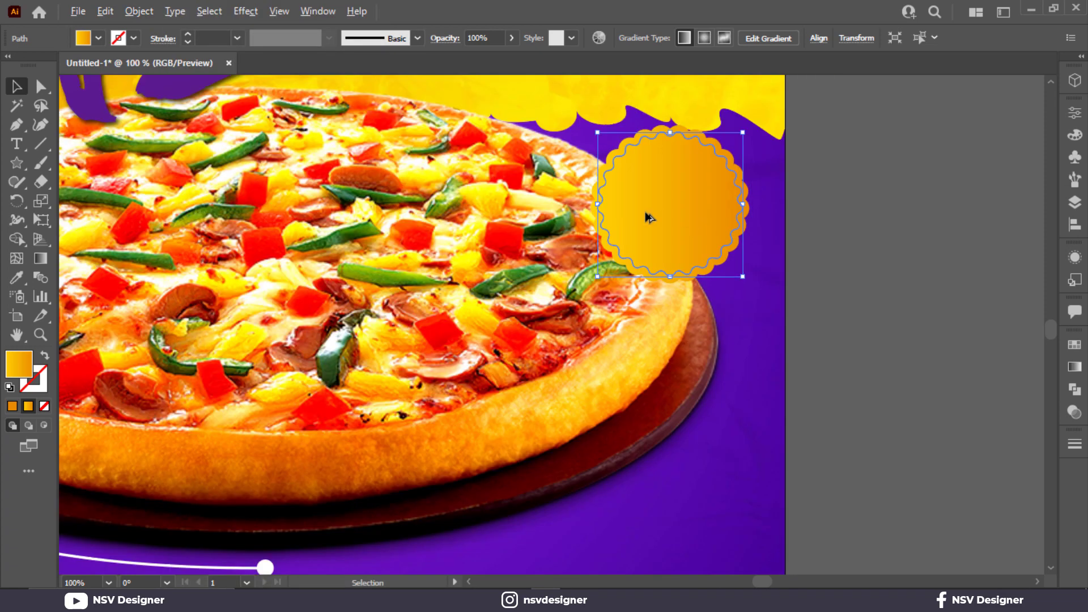
- Fill the outer offset shape of the badge with white to form a border
click(99, 38)
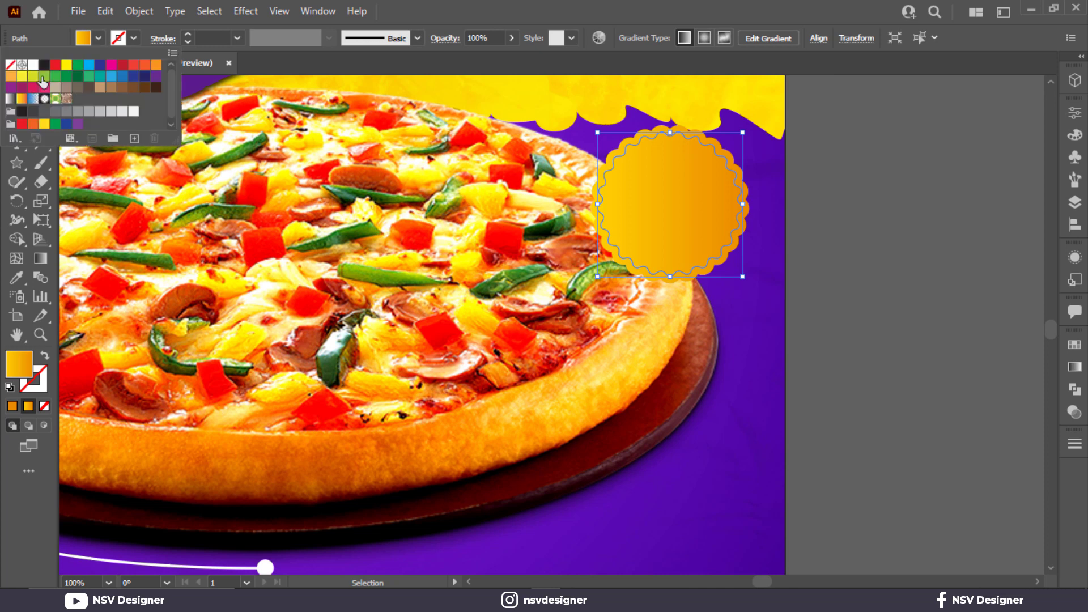
click(746, 221)
click(745, 219)
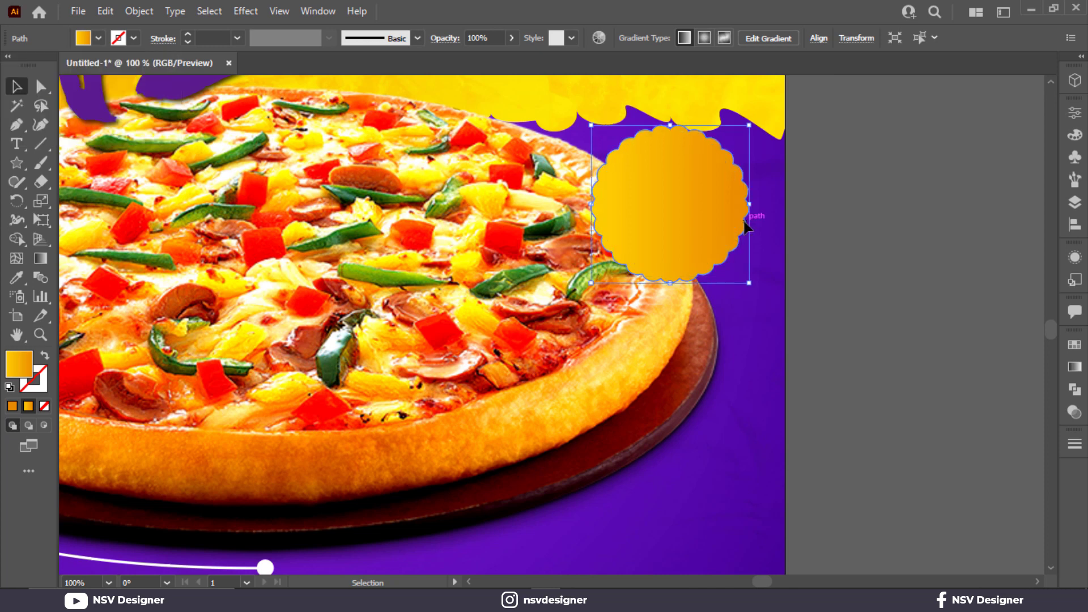
click(97, 38)
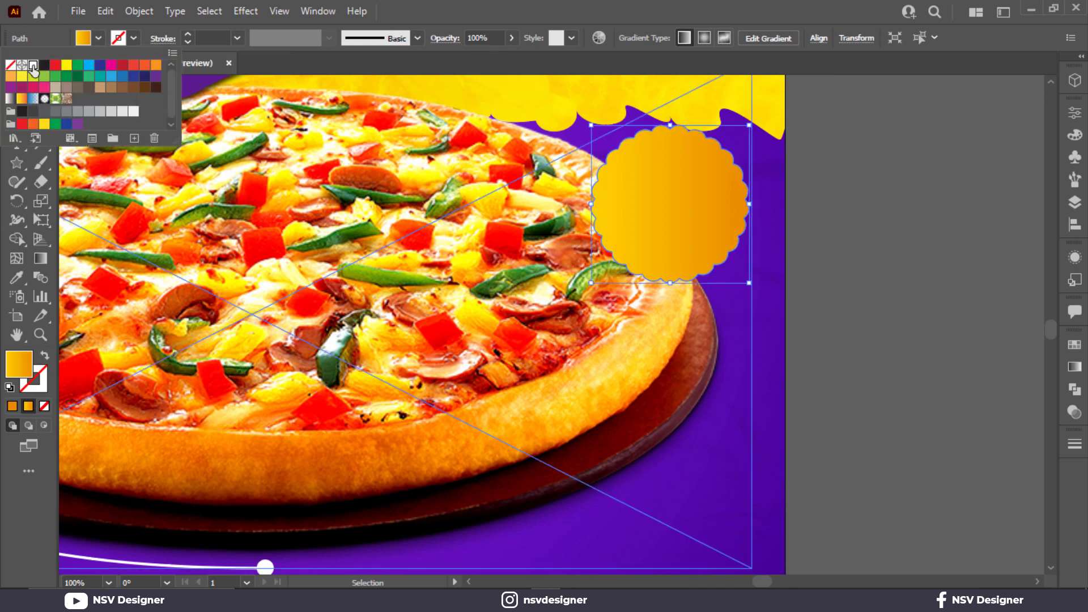
click(32, 69)
- Try the inner badge shape with a 1 pt gradient stroke and no fill
click(723, 223)
click(678, 219)
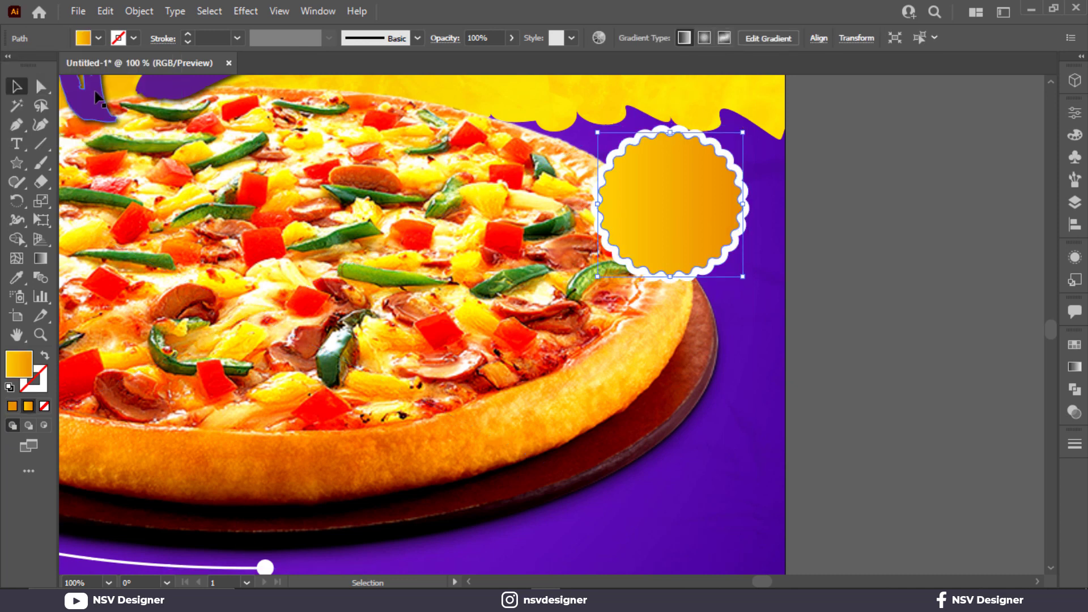
key(shift+x)
scroll(210, 39, up, 4)
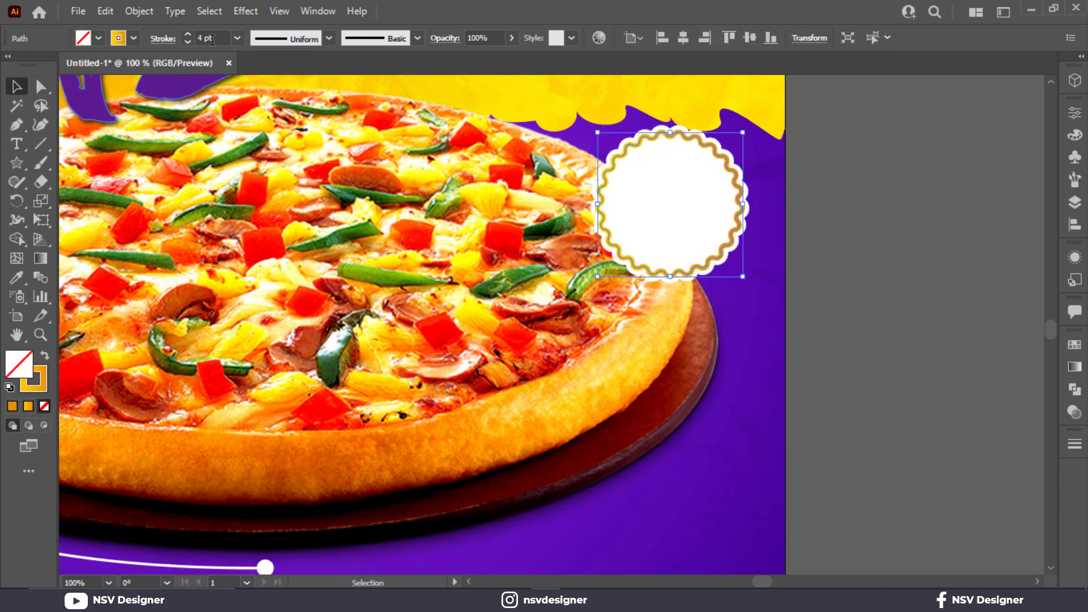
scroll(210, 39, down, 2)
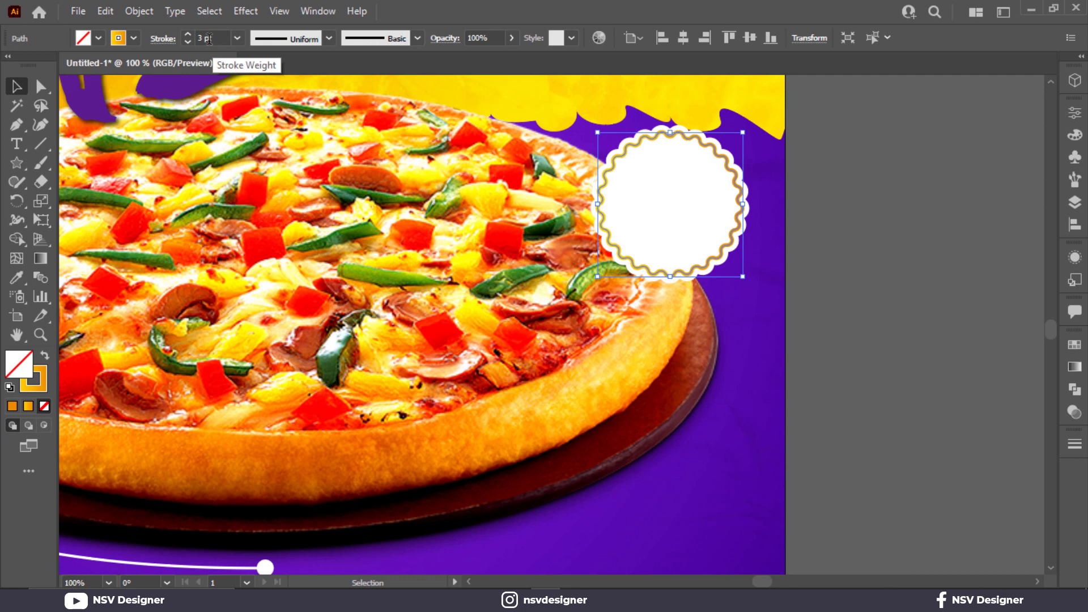
scroll(209, 38, down, 2)
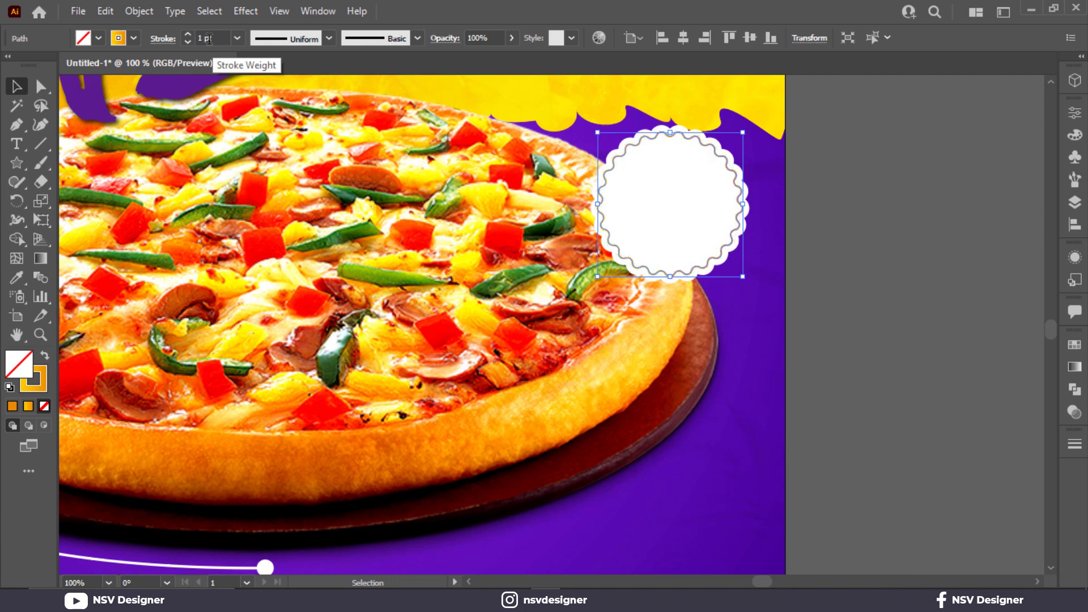
key(shift+x)
click(964, 408)
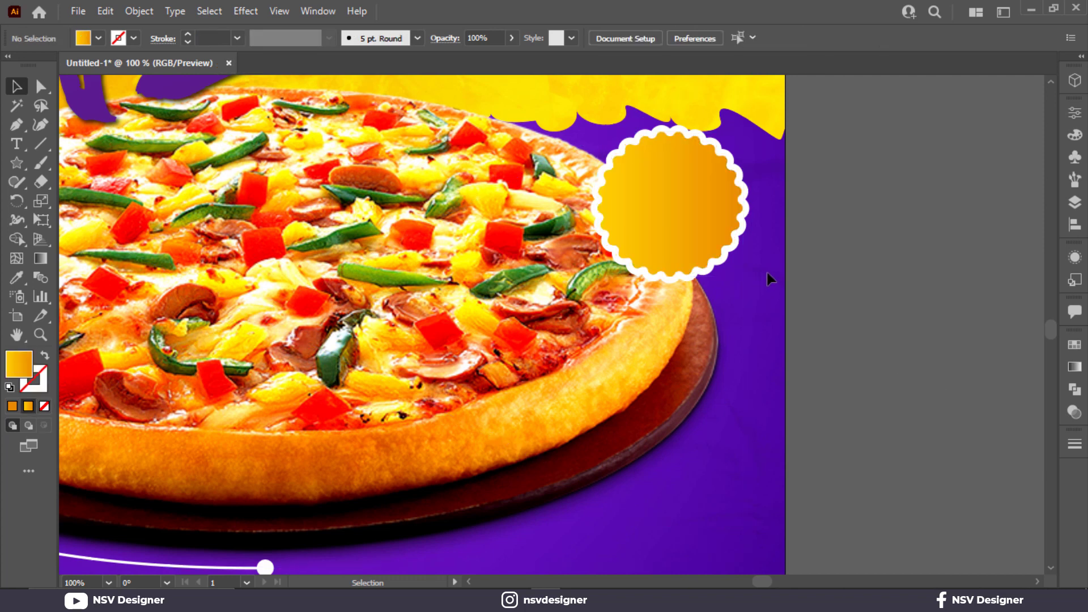
- Group the gradient badge with its white border and shift the group slightly to the right
drag(736, 234, 736, 230)
click(805, 238)
click(730, 228)
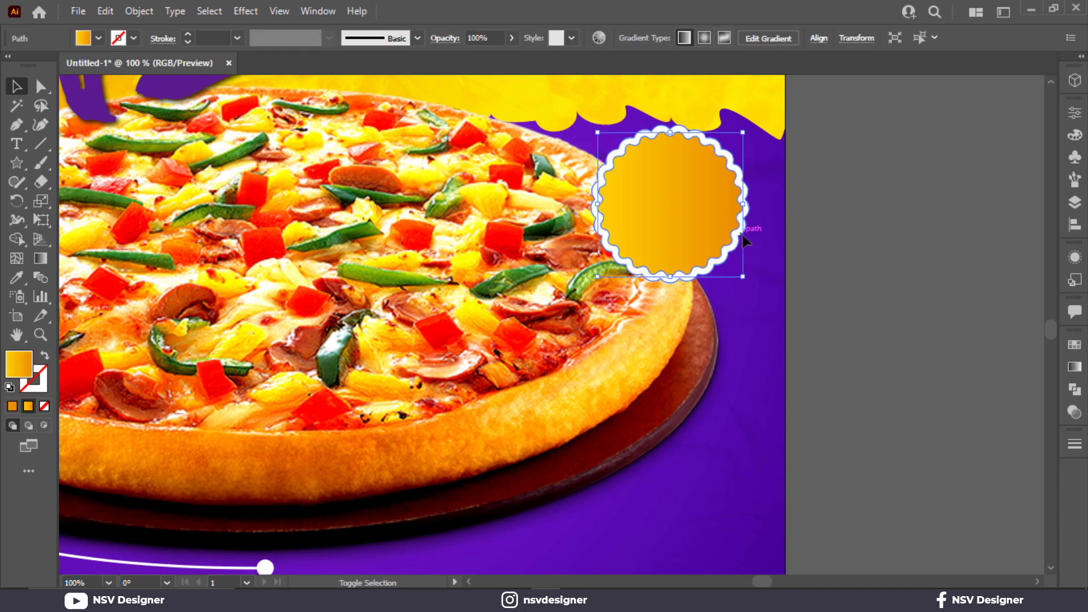
shift+click(743, 234)
key(ctrl+g)
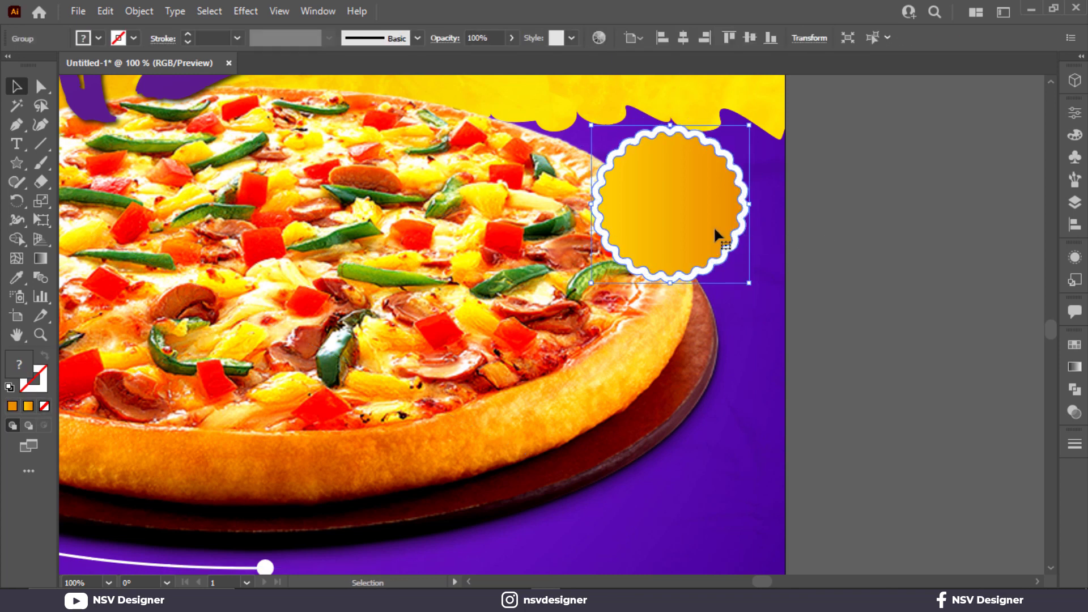
drag(715, 234, 724, 233)
- Add the text "15" on the empty area to the right of the artboard
click(19, 148)
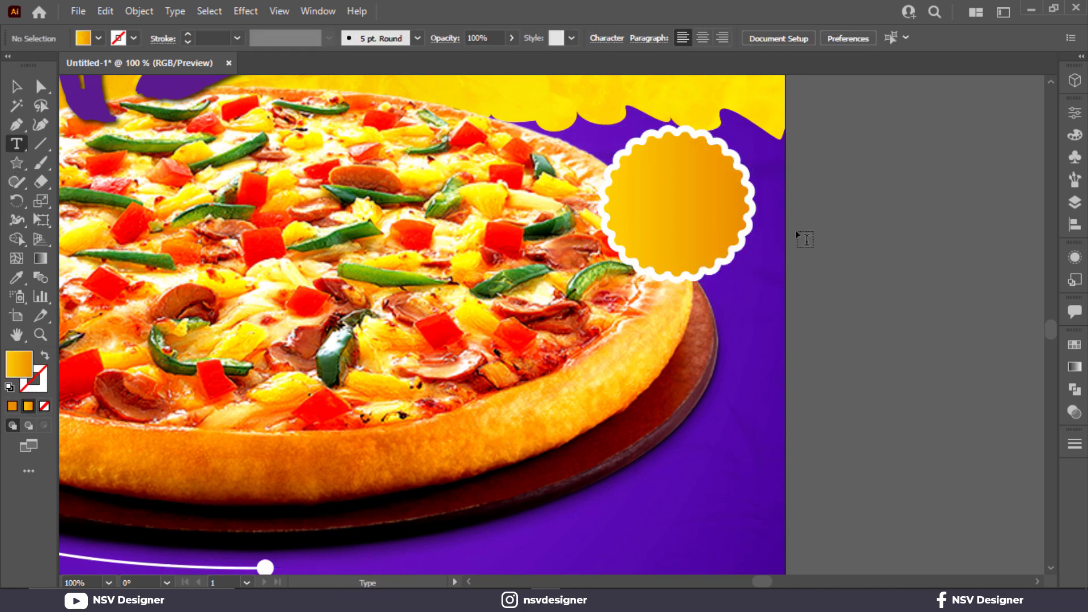
click(867, 243)
text(15)
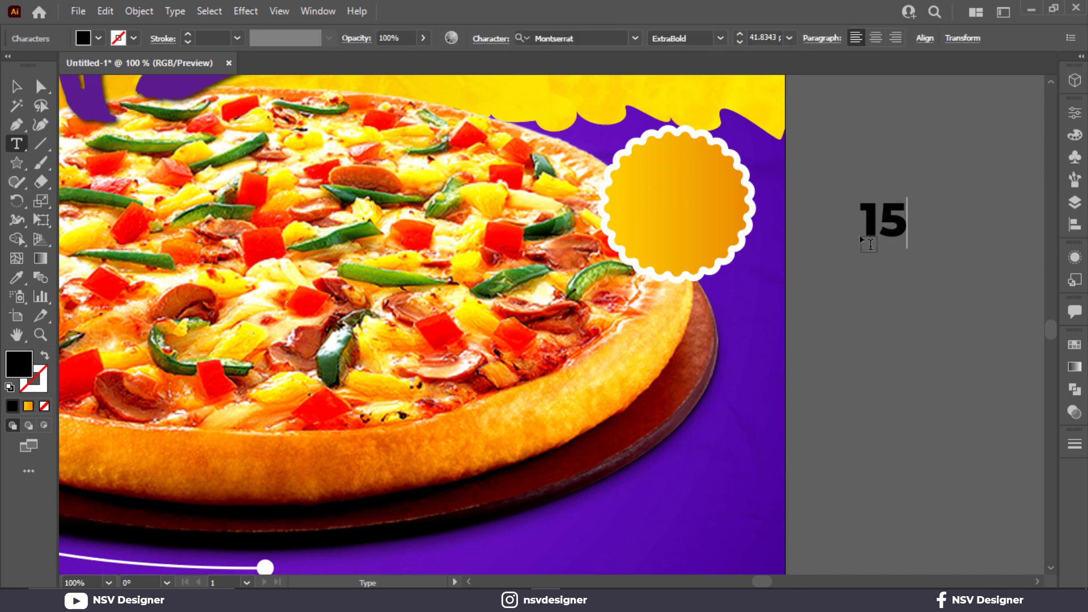
text(&)
key(BackSpace)
text(%)
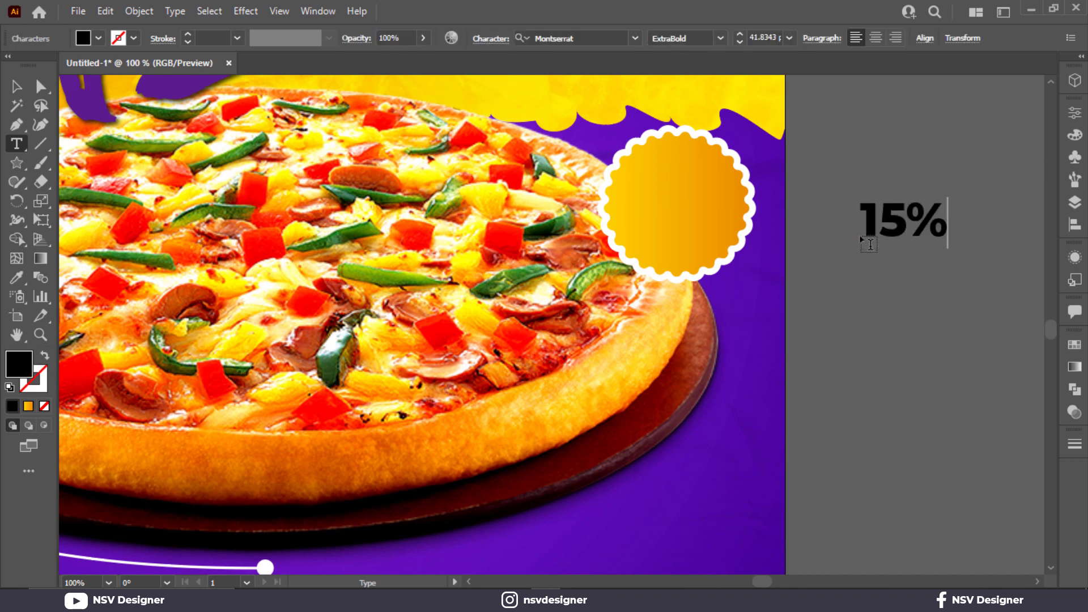
key(BackSpace)
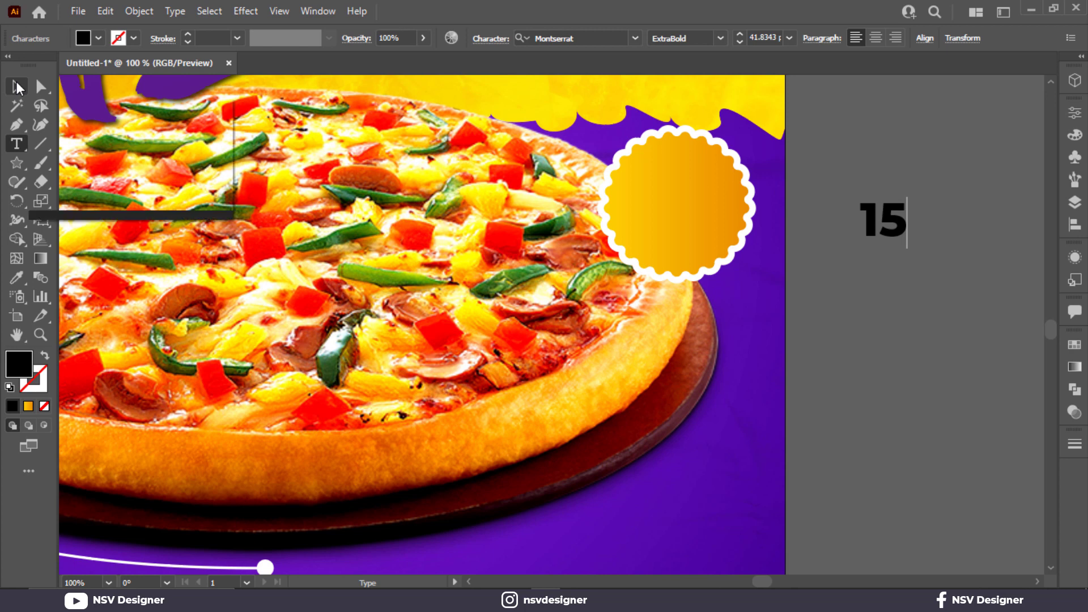
- Complete the price text as "15$", duplicate it directly below, and replace the copy's text with "only"
text($)
click(12, 90)
drag(895, 226, 895, 267)
double_click(896, 258)
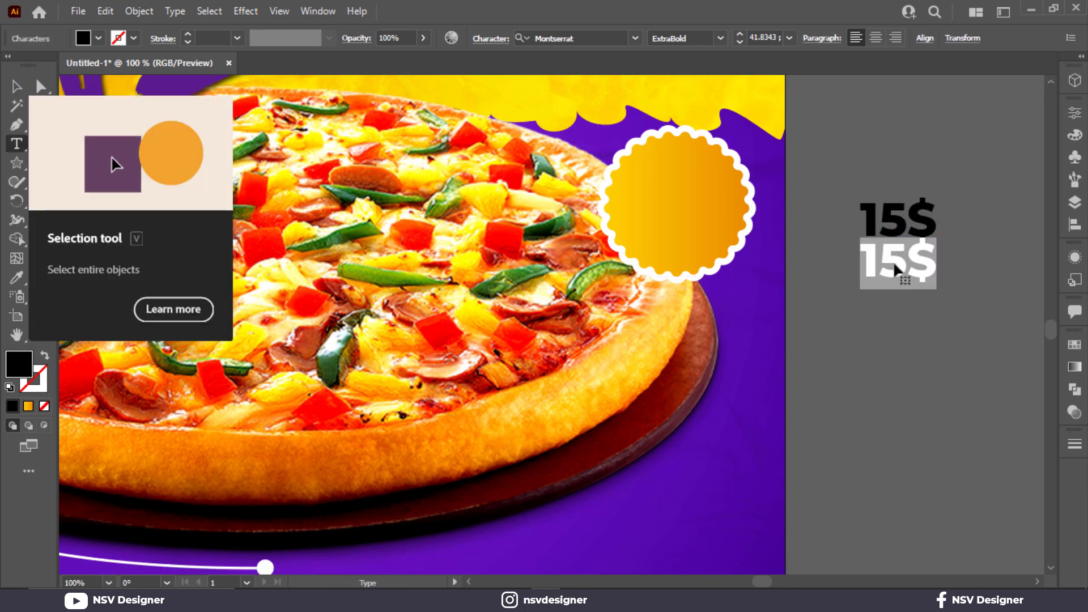
text(only)
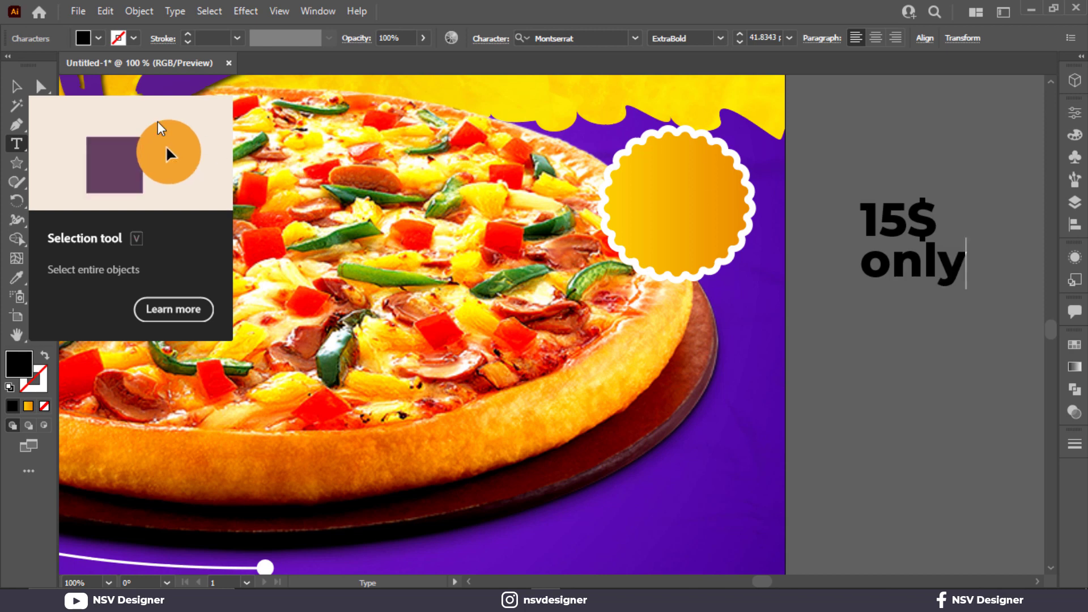
- Set the "only" text to Montserrat SemiBold and scale it down to match the width of "15$"
click(15, 91)
click(719, 39)
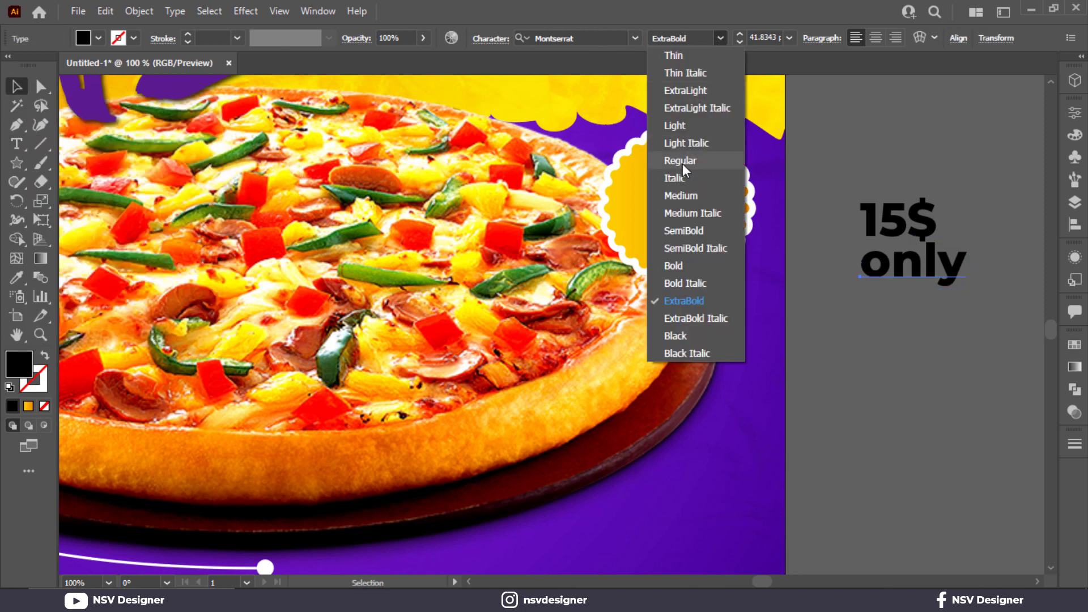
click(698, 232)
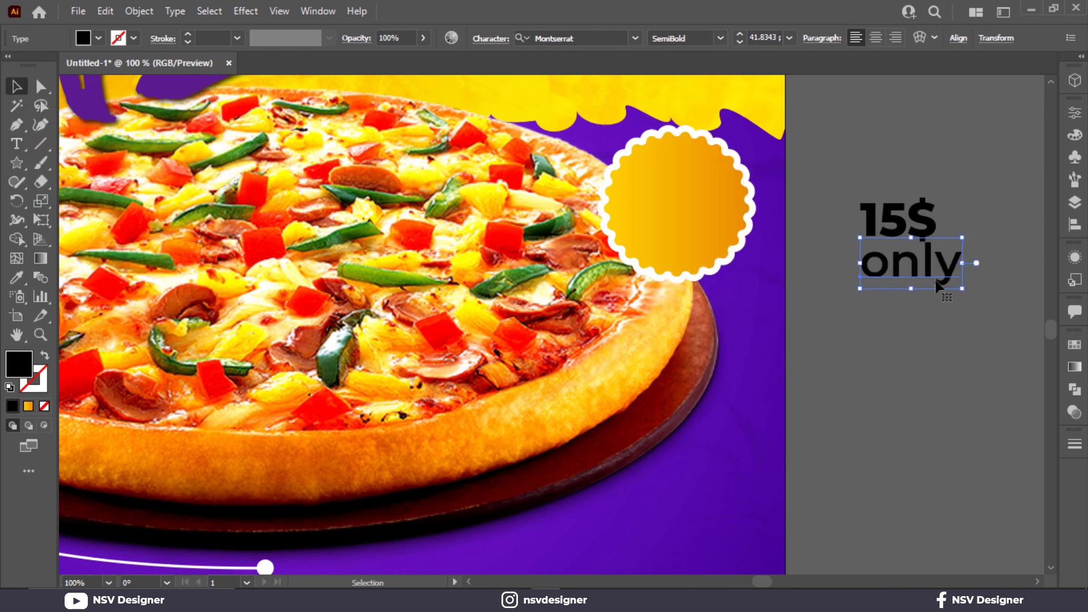
drag(960, 290, 935, 276)
- Move the "15$" and "only" texts together onto the gradient badge and enlarge them slightly to fit inside it
shift+click(922, 231)
drag(923, 231, 703, 198)
drag(717, 244, 725, 251)
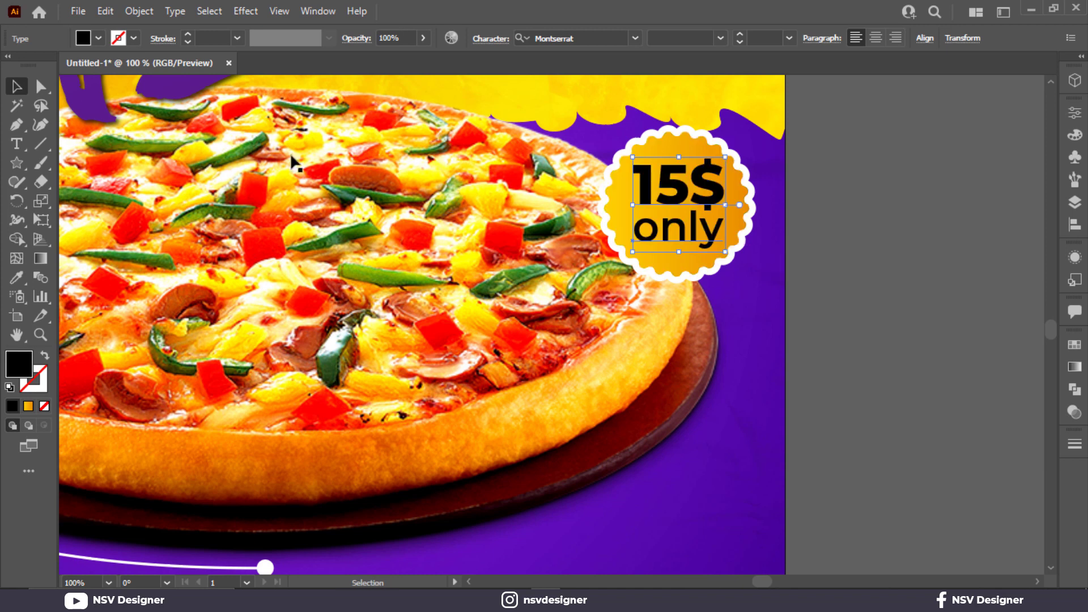
- Try a white fill on the "15$ only" badge text
click(98, 38)
click(33, 65)
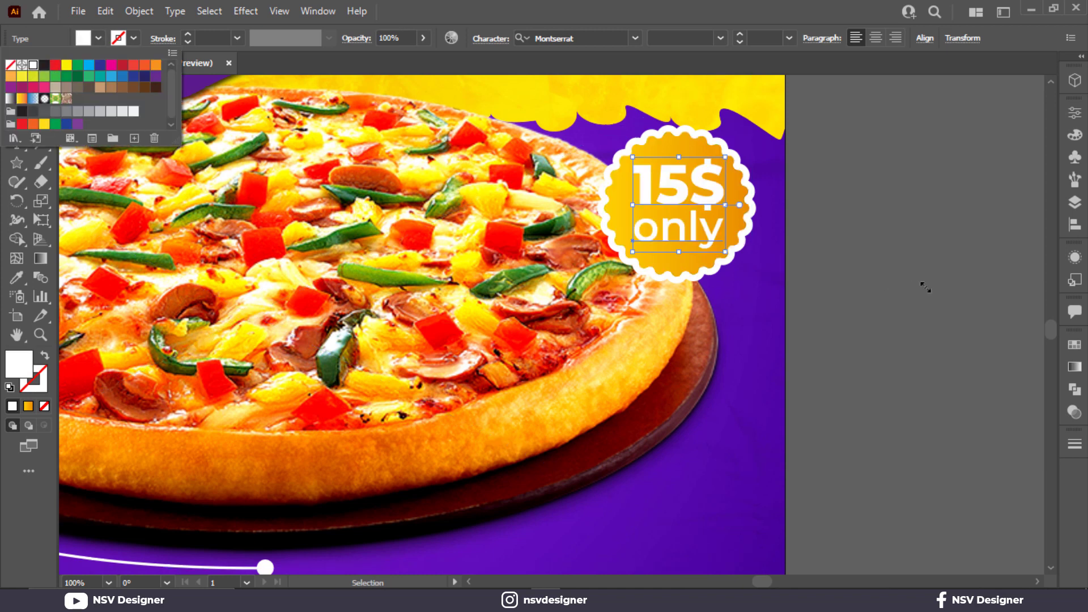
click(907, 282)
- Recolor the "15$ only" badge text with the dark purple sampled from the 2e0066 palette swatch
scroll(799, 294, down, 2)
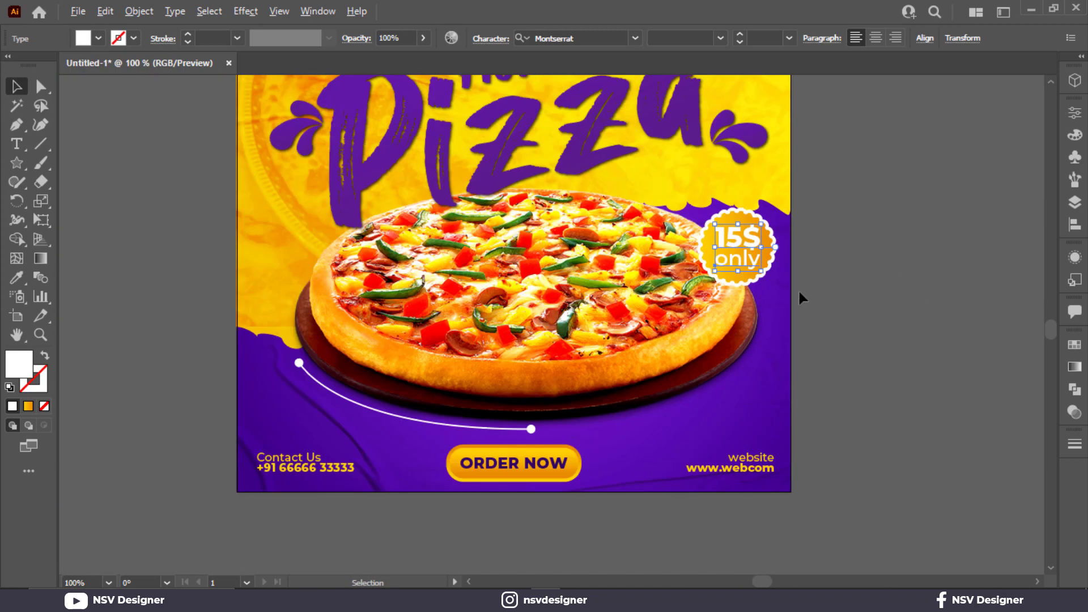
scroll(802, 298, down, 2)
key(i)
click(360, 185)
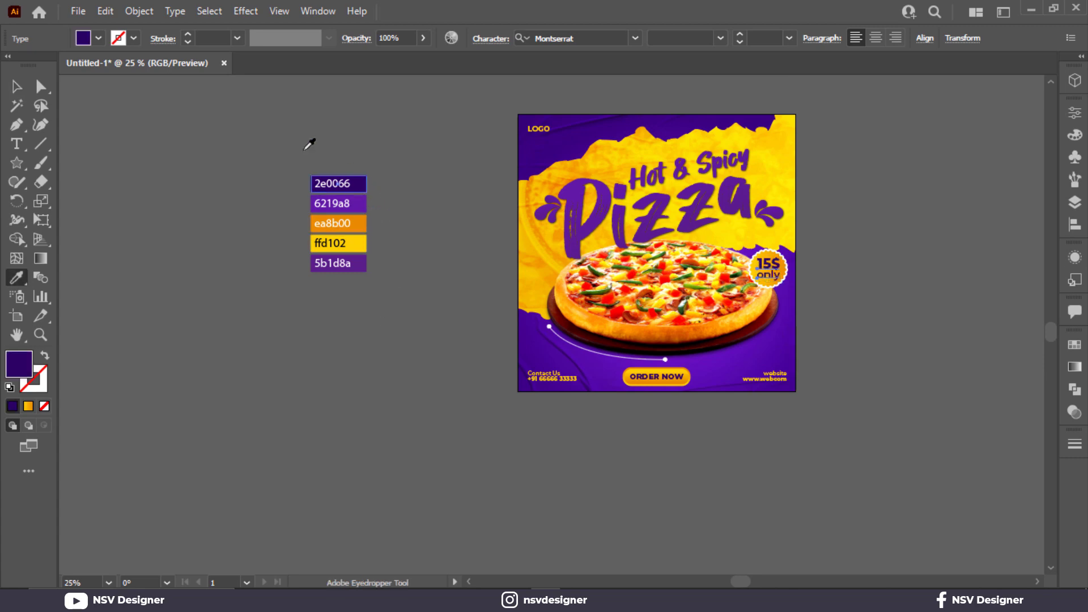
click(21, 88)
- Select the badge group behind the price text and open the Drop Shadow effect settings for it
scroll(825, 281, up, 3)
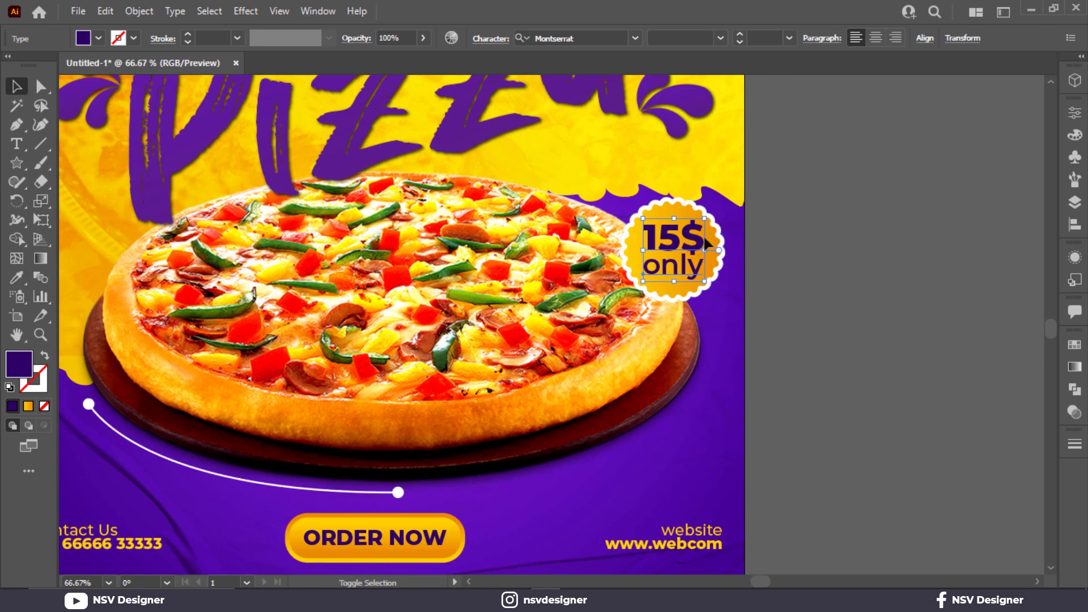
click(719, 241)
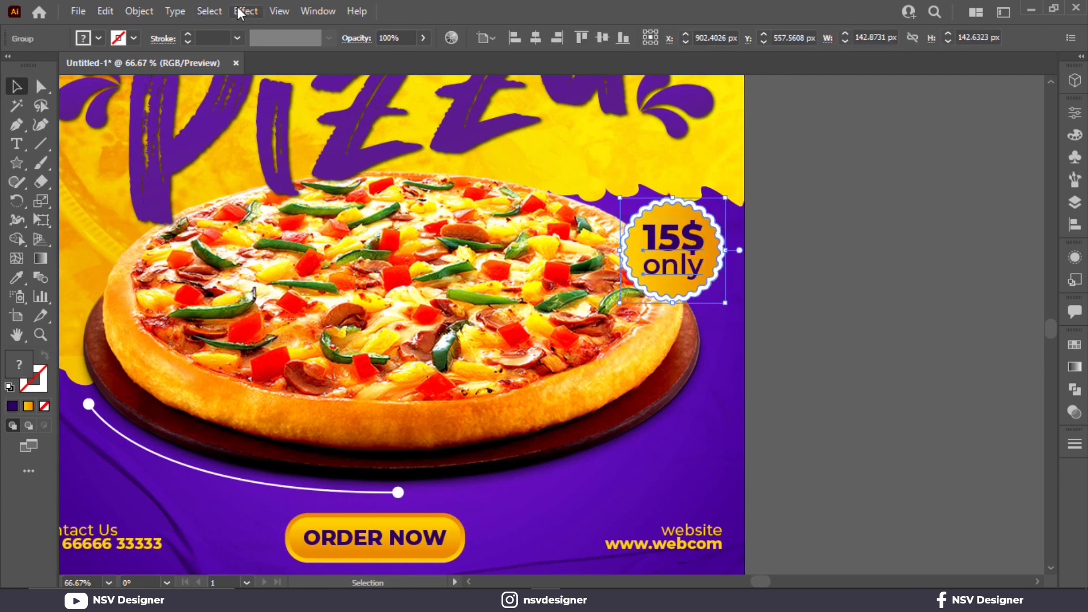
click(245, 11)
mouse_move(295, 189)
click(448, 190)
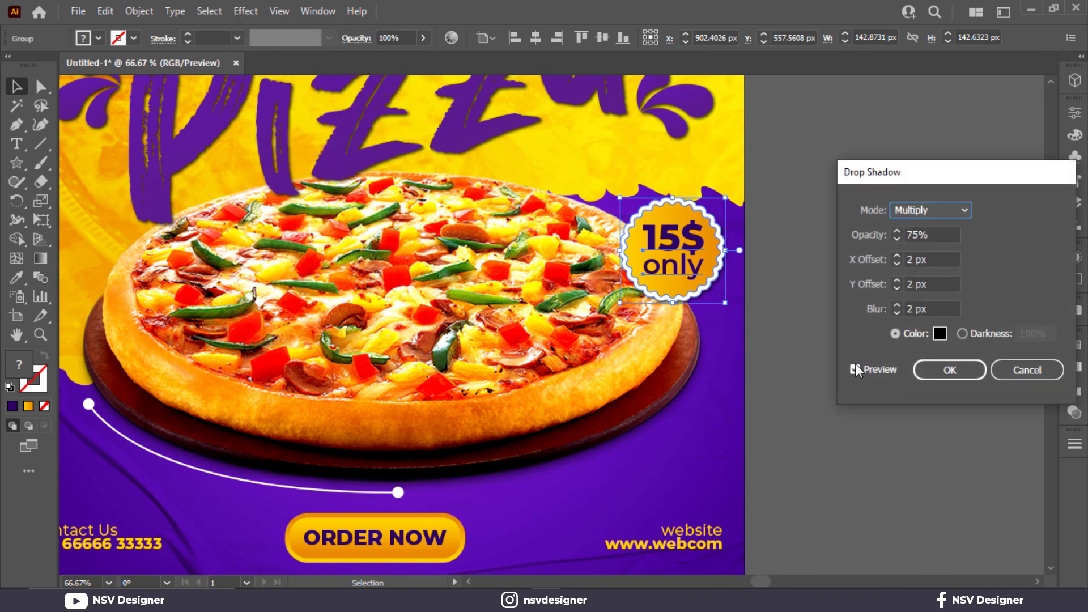